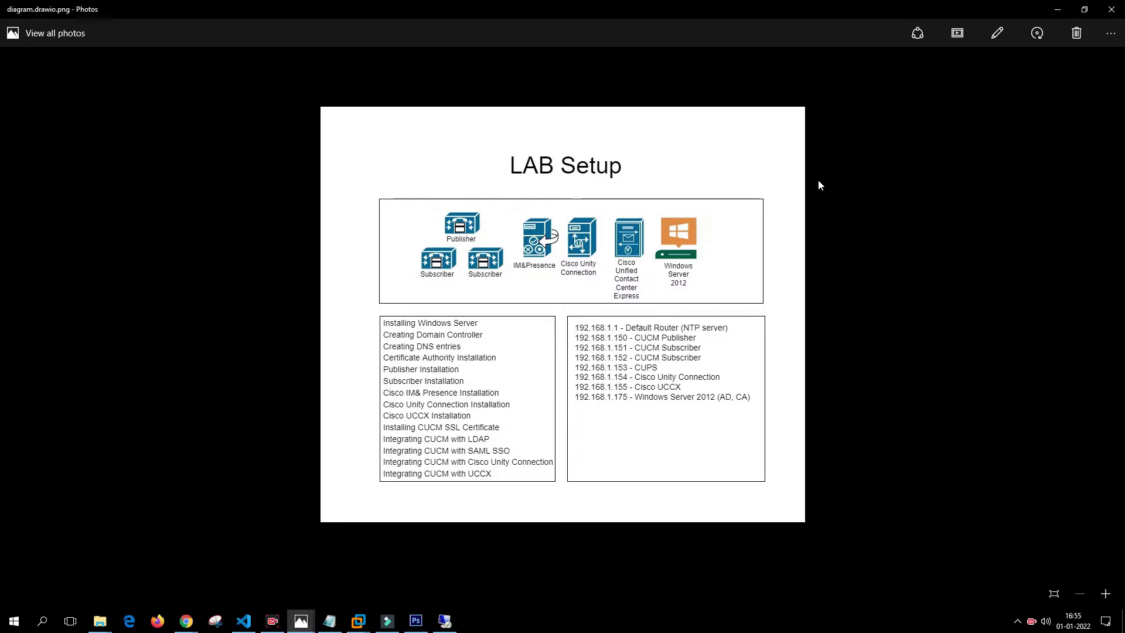
Switch to the remote server's browser, leaving one blank tab in place of the uccincups tab.
{"action": "left_click", "coordinate": [445, 621]}
{"action": "left_click", "coordinate": [488, 26]}
{"action": "left_click", "coordinate": [472, 24]}
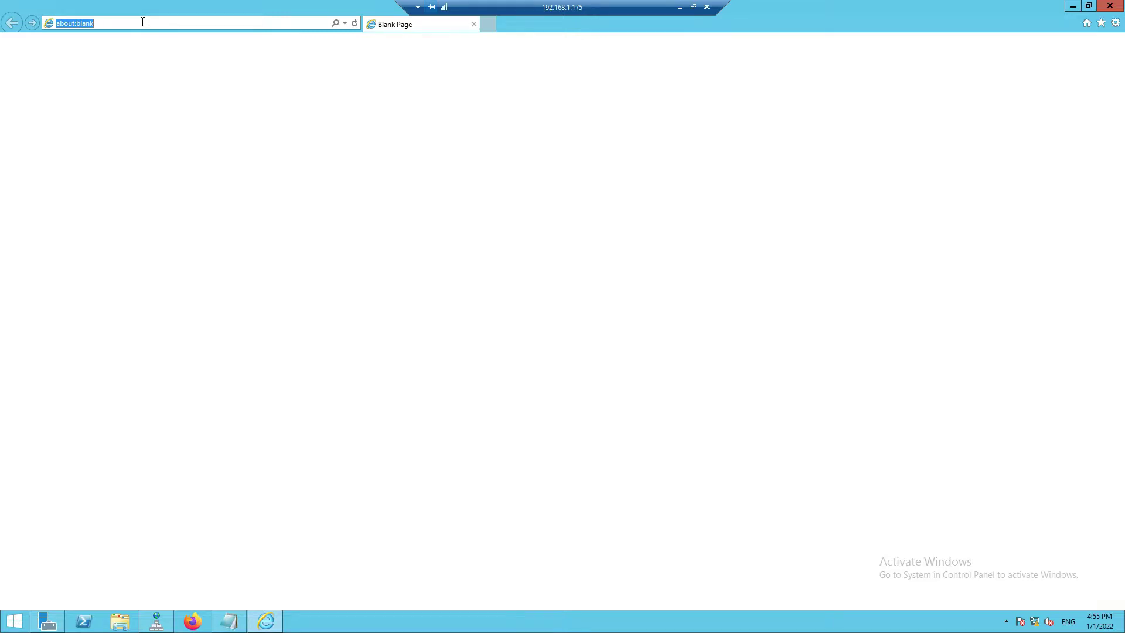
{"action": "type", "text": "ucci"}
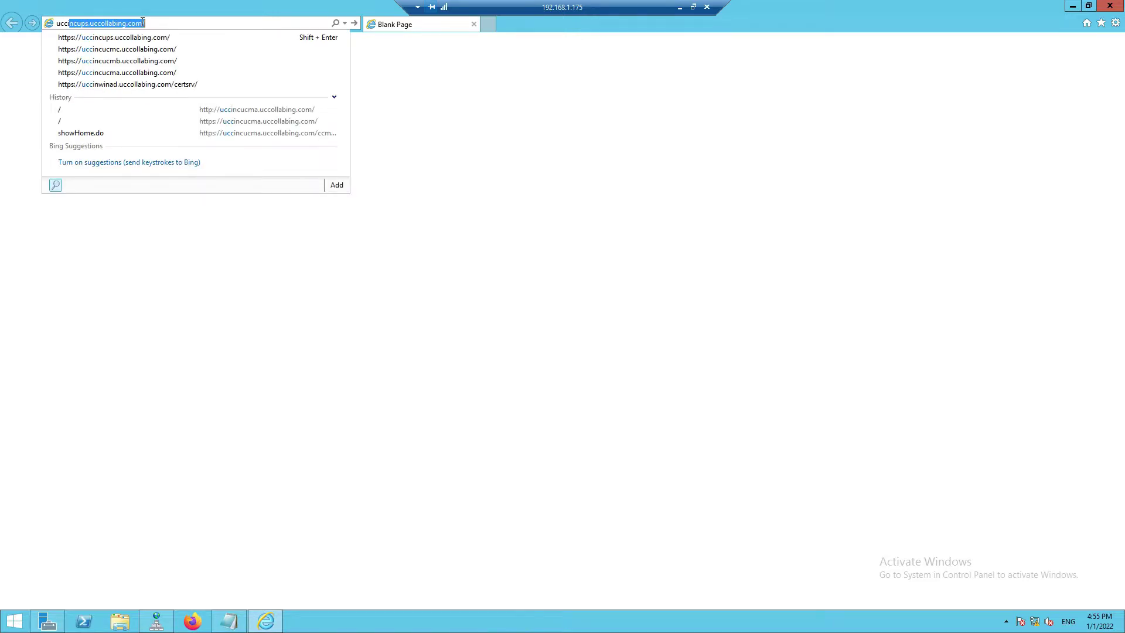
{"action": "type", "text": "ncuc"}
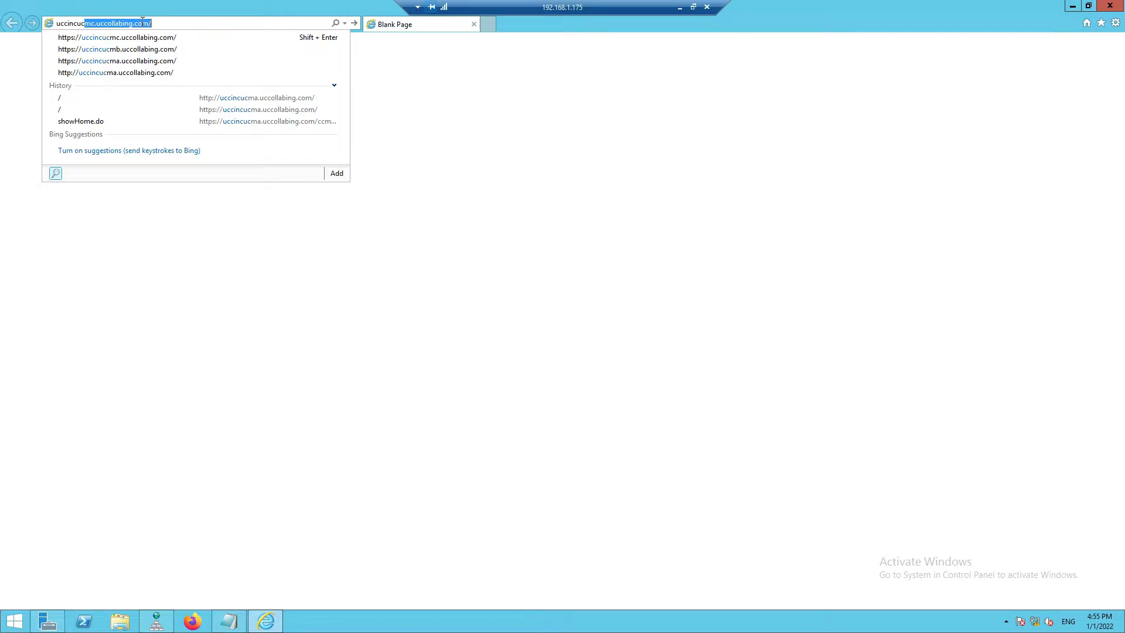
{"action": "type", "text": ".uccol"}
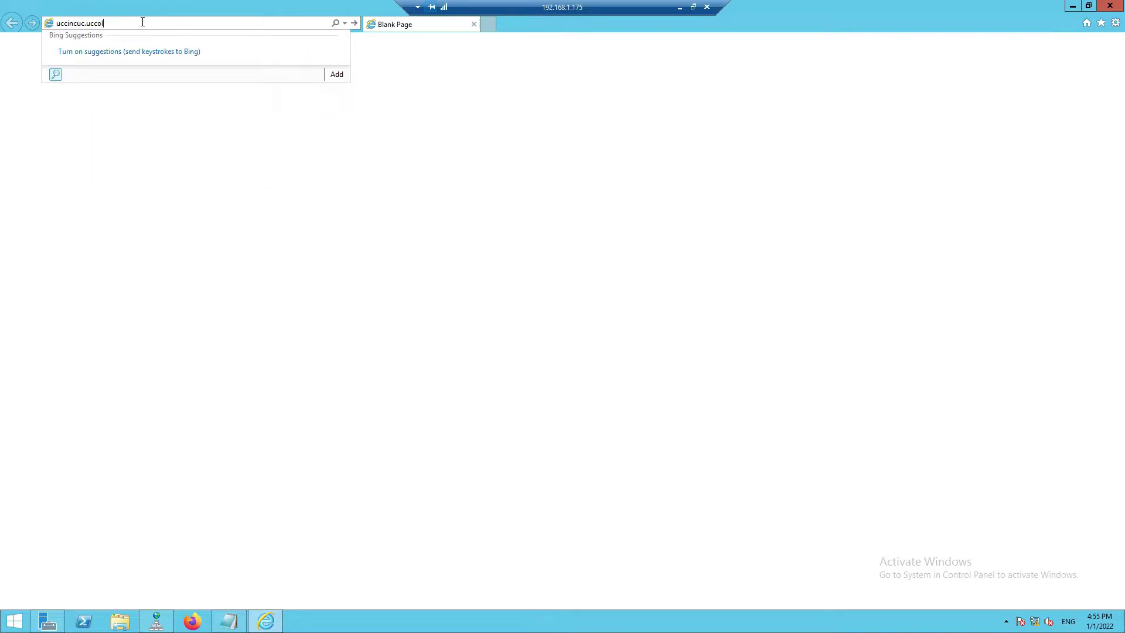
{"action": "type", "text": "labing.com"}
{"action": "type", "text": "https://"}
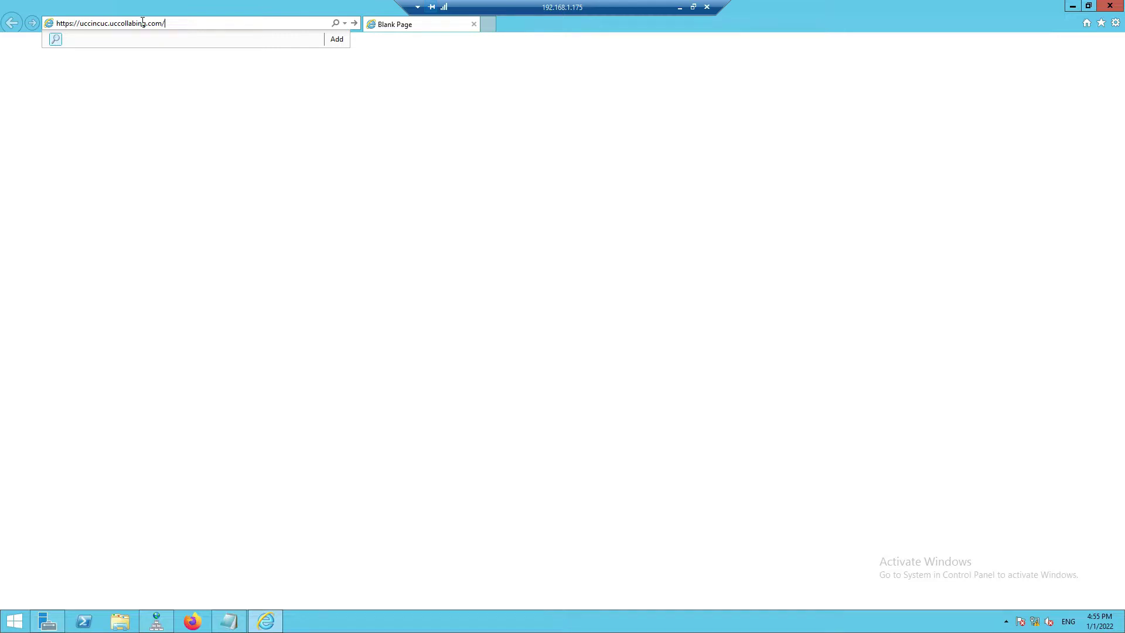
{"action": "type", "text": "cmplatform"}
{"action": "key", "text": "Return"}
{"action": "key", "text": "Return"}
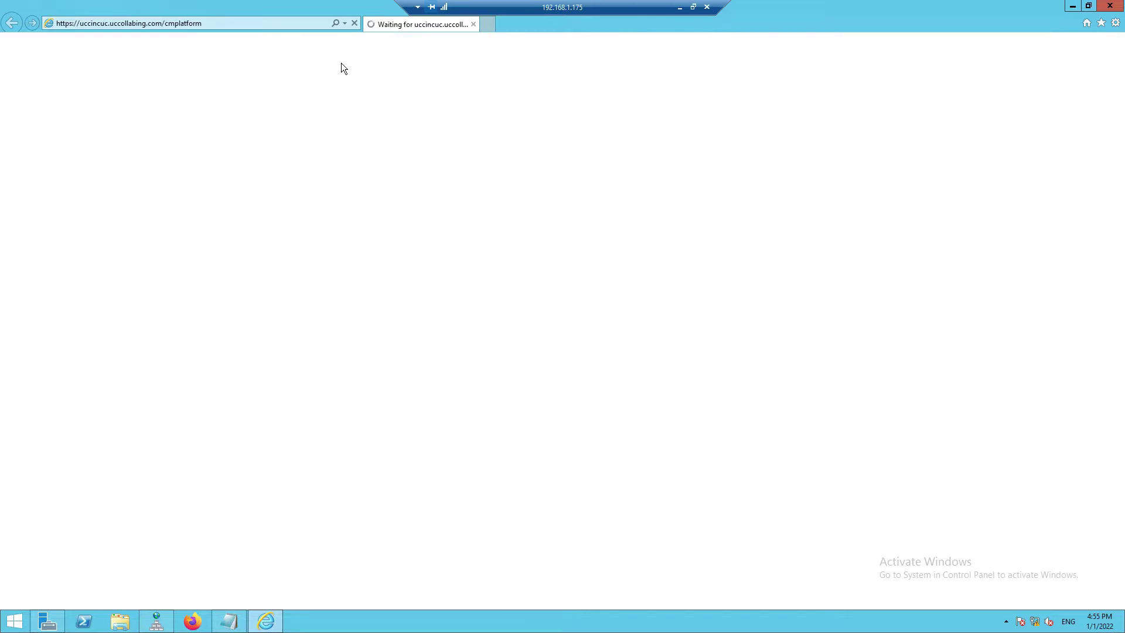
{"action": "left_click", "coordinate": [288, 20]}
{"action": "key", "text": "ctrl+c"}
Open the same cmplatform URL in a new tab with the host changed to uccinuccx.
{"action": "left_click", "coordinate": [491, 27]}
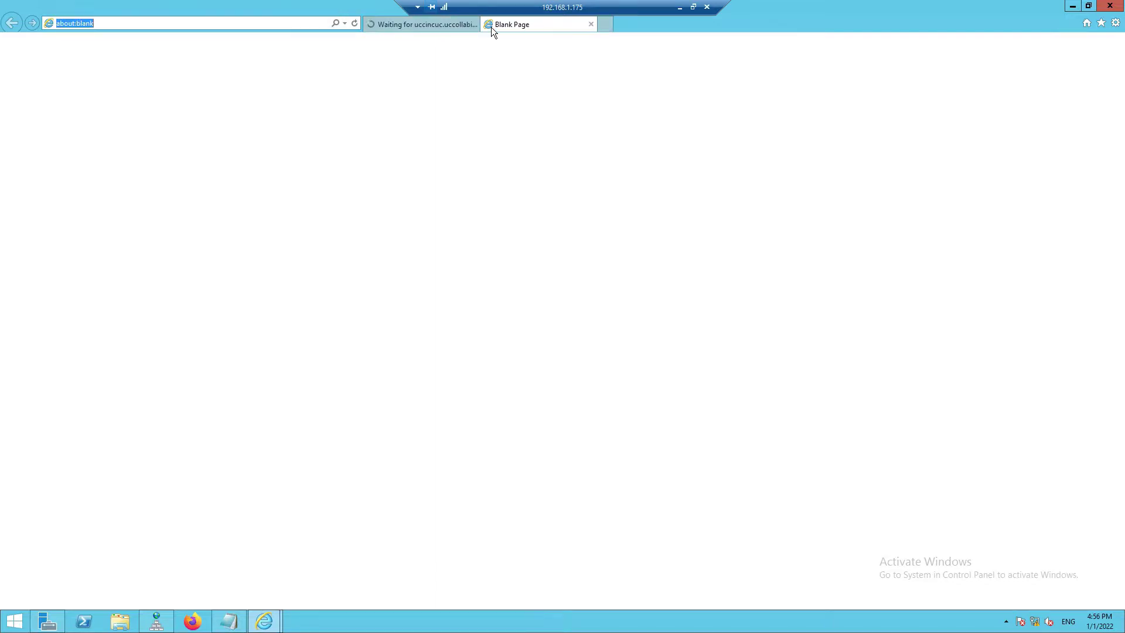
{"action": "key", "text": "ctrl+v"}
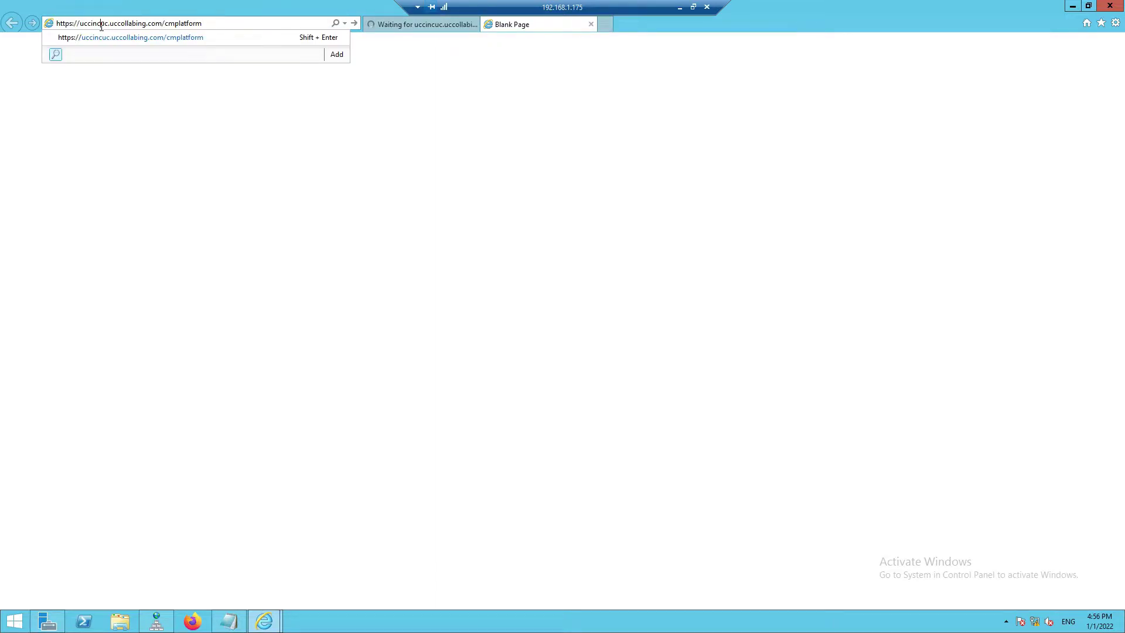
{"action": "key", "text": "shift+Right"}
{"action": "key", "text": "Right"}
{"action": "key", "text": "Delete"}
{"action": "key", "text": "Delete"}
{"action": "key", "text": "Delete"}
{"action": "key", "text": "Delete"}
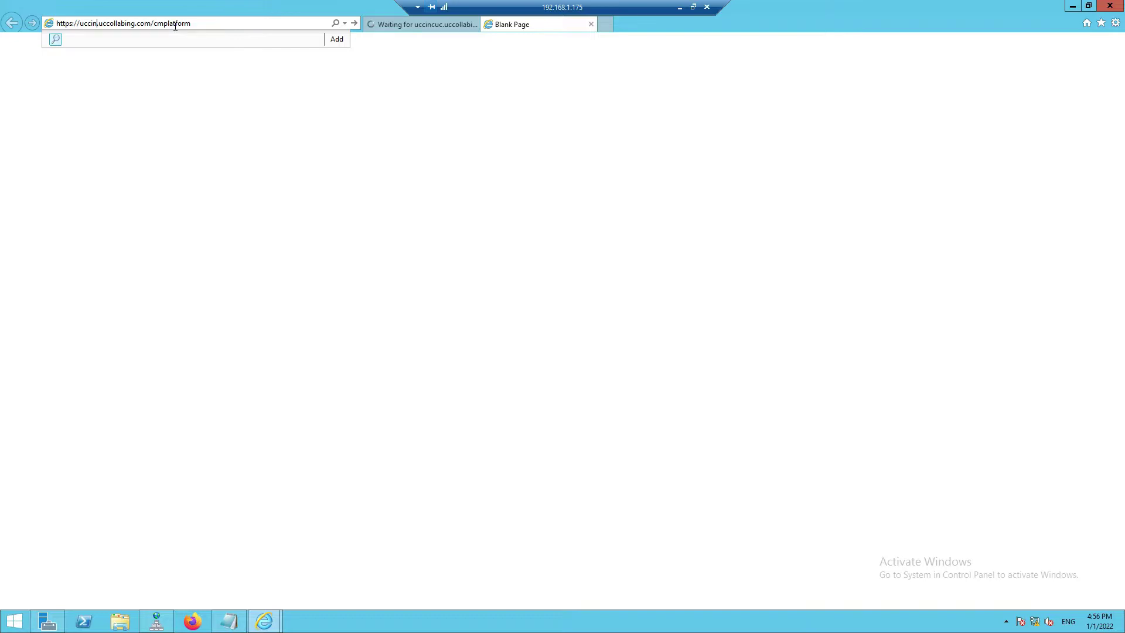
{"action": "type", "text": "uccx."}
{"action": "key", "text": "Return"}
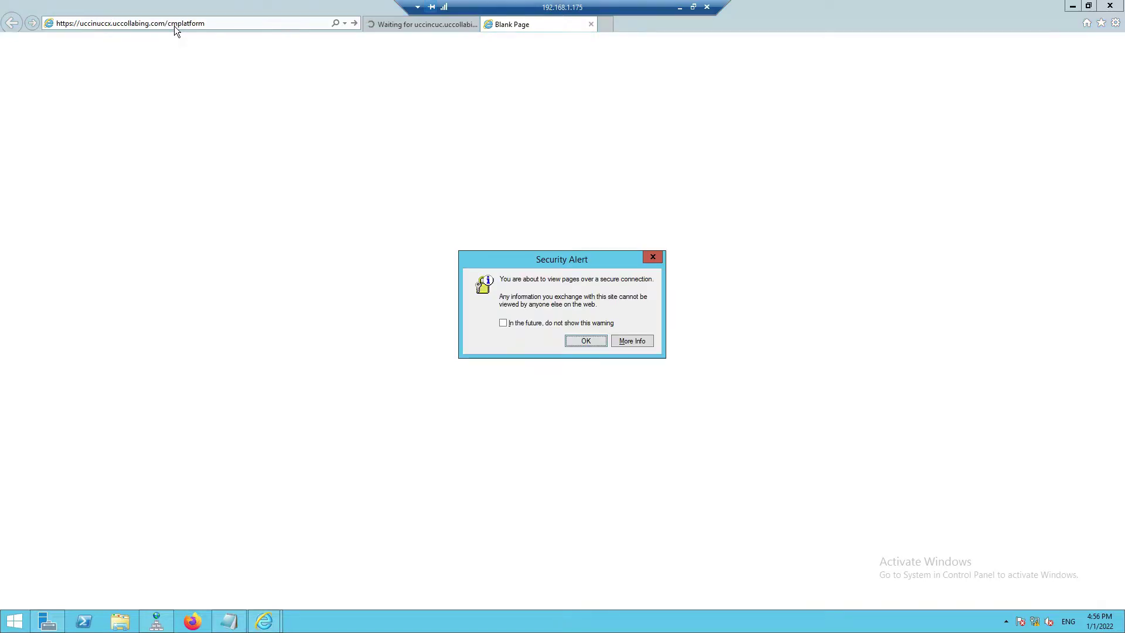
{"action": "key", "text": "Return"}
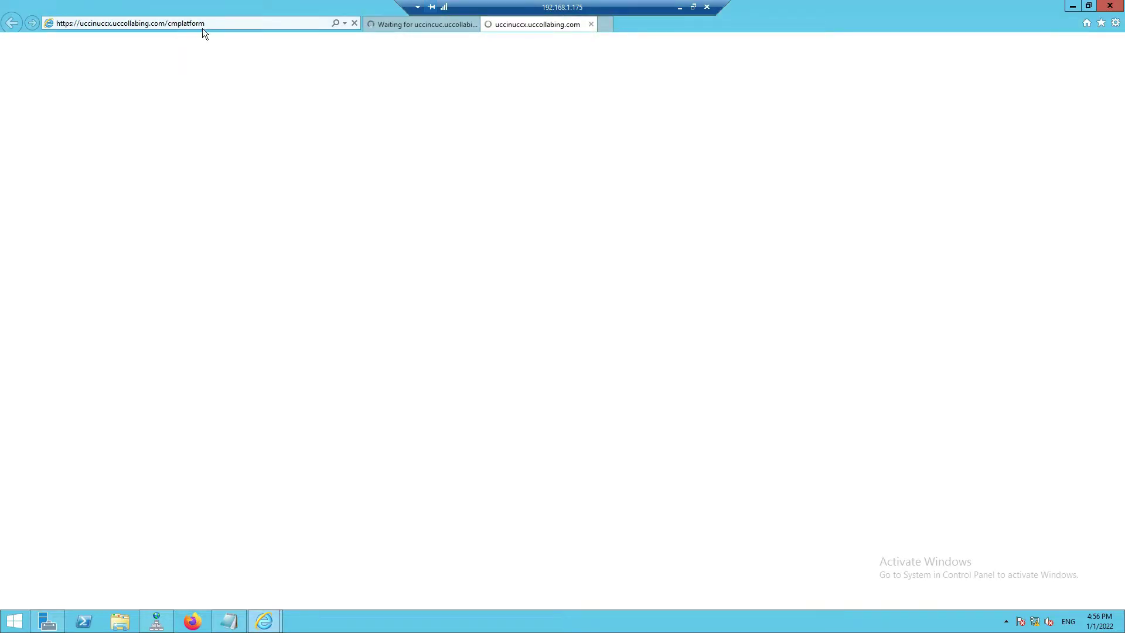
Continue past the certificate warnings on both the Unity Connection and UCCX tabs.
{"action": "left_click", "coordinate": [381, 26]}
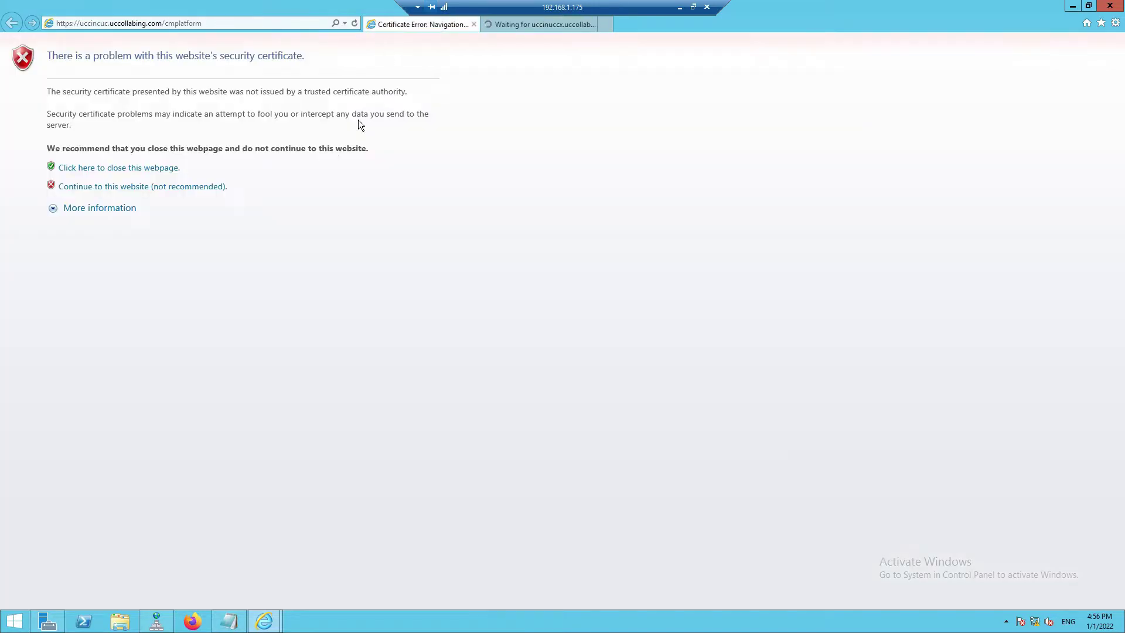
{"action": "left_click", "coordinate": [195, 188]}
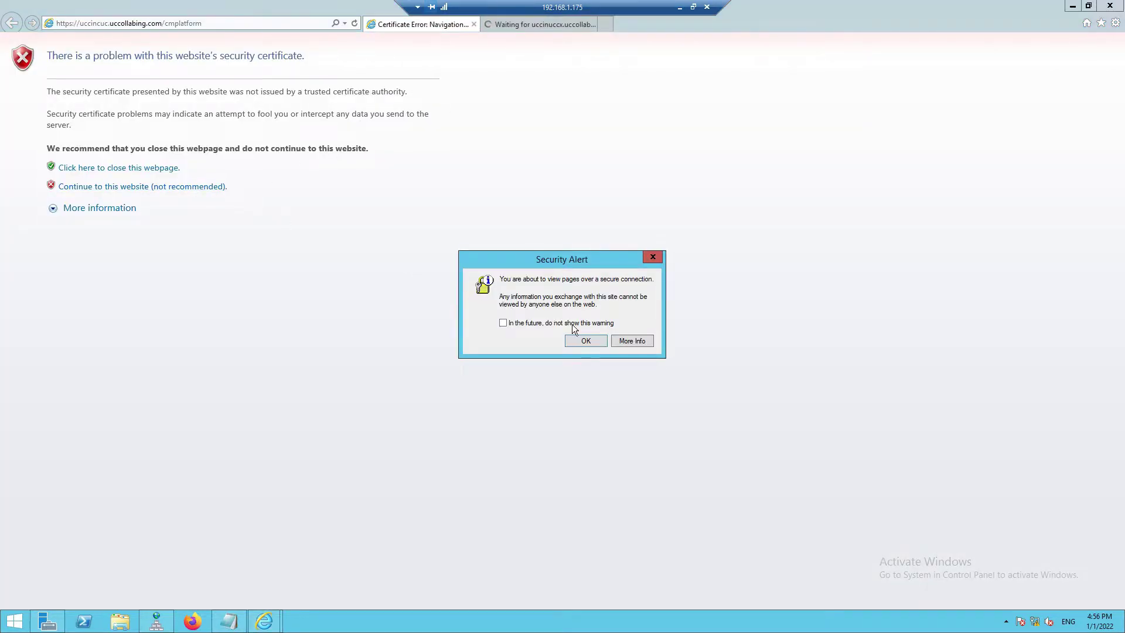
{"action": "left_click", "coordinate": [583, 340]}
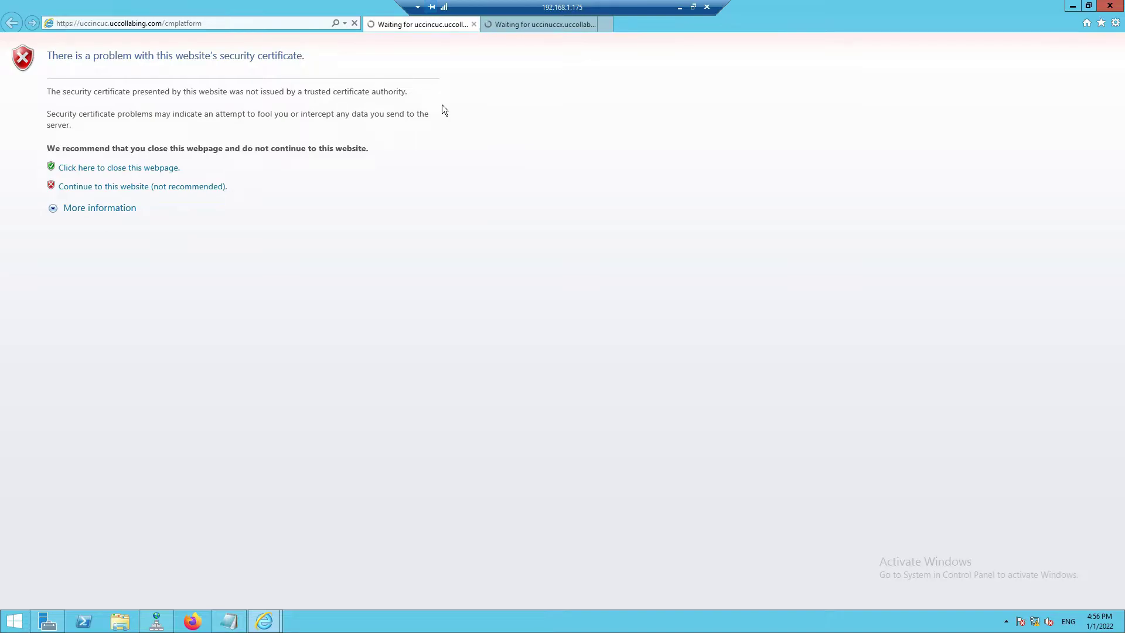
{"action": "left_click", "coordinate": [520, 23]}
{"action": "left_click", "coordinate": [216, 188]}
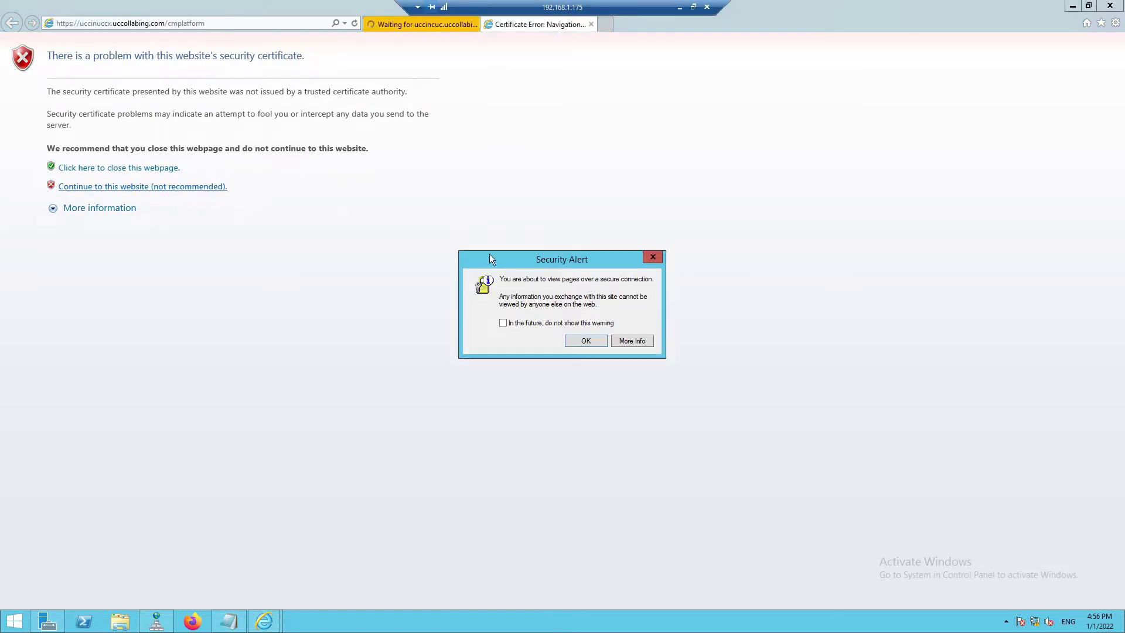
{"action": "left_click", "coordinate": [587, 342]}
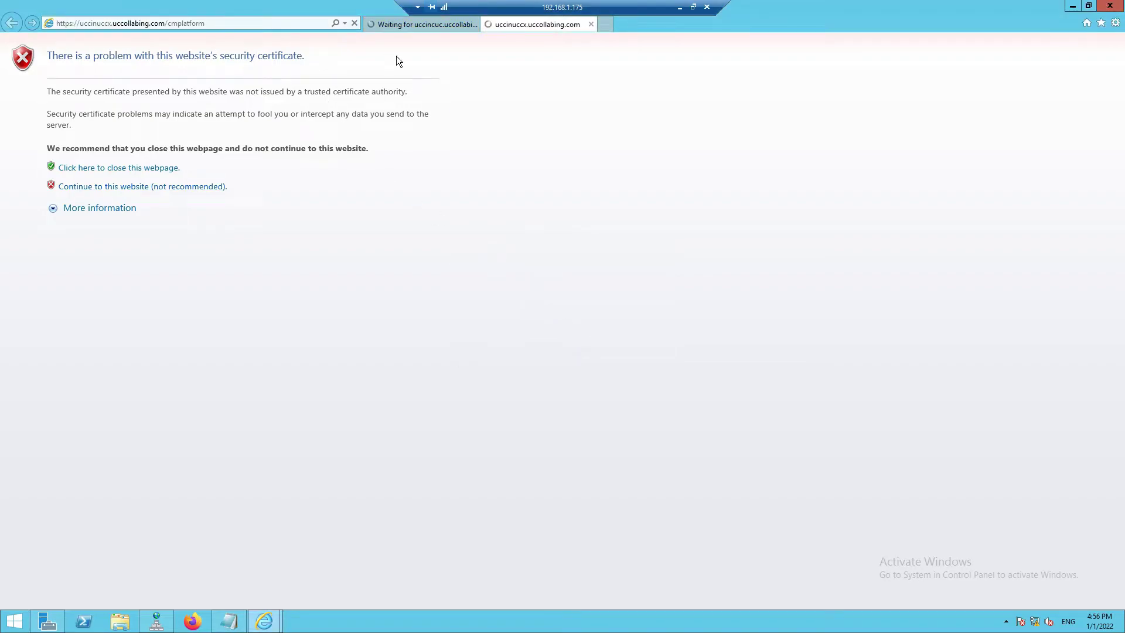
Add the Unity Connection site to Internet Explorer's Trusted sites.
{"action": "left_click", "coordinate": [415, 27]}
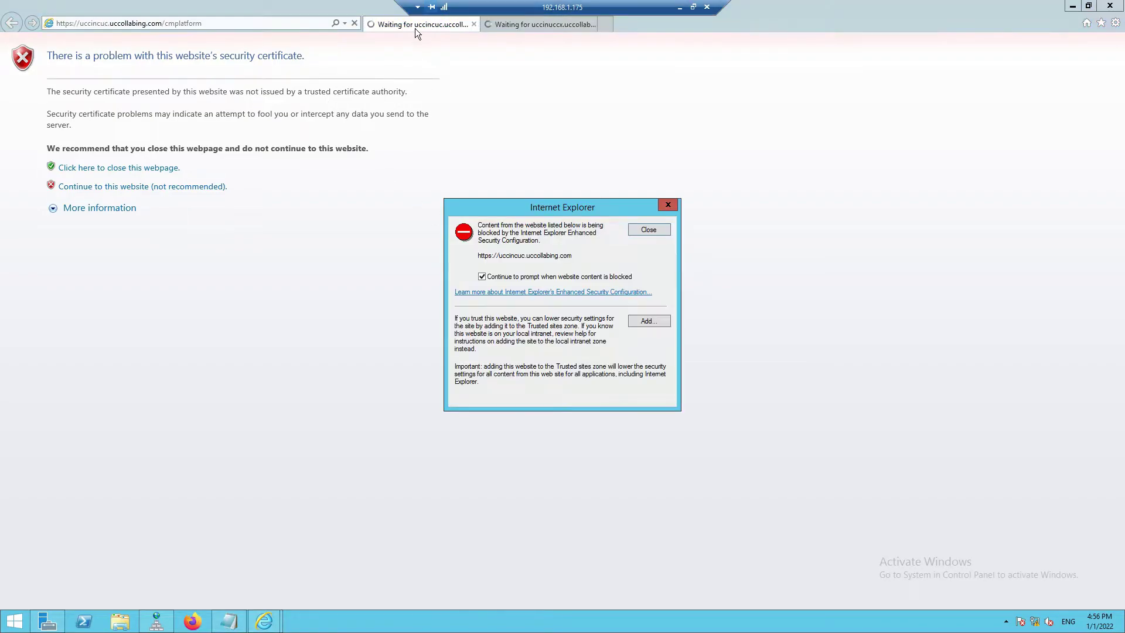
{"action": "left_click", "coordinate": [642, 326]}
{"action": "left_click", "coordinate": [644, 295]}
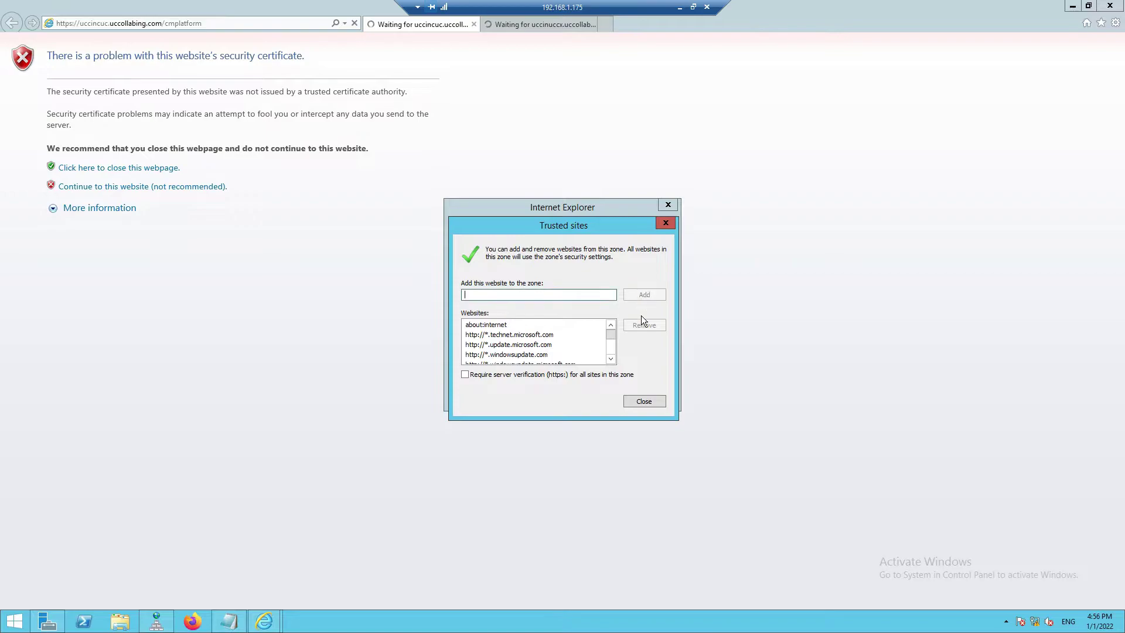
{"action": "left_click", "coordinate": [643, 400]}
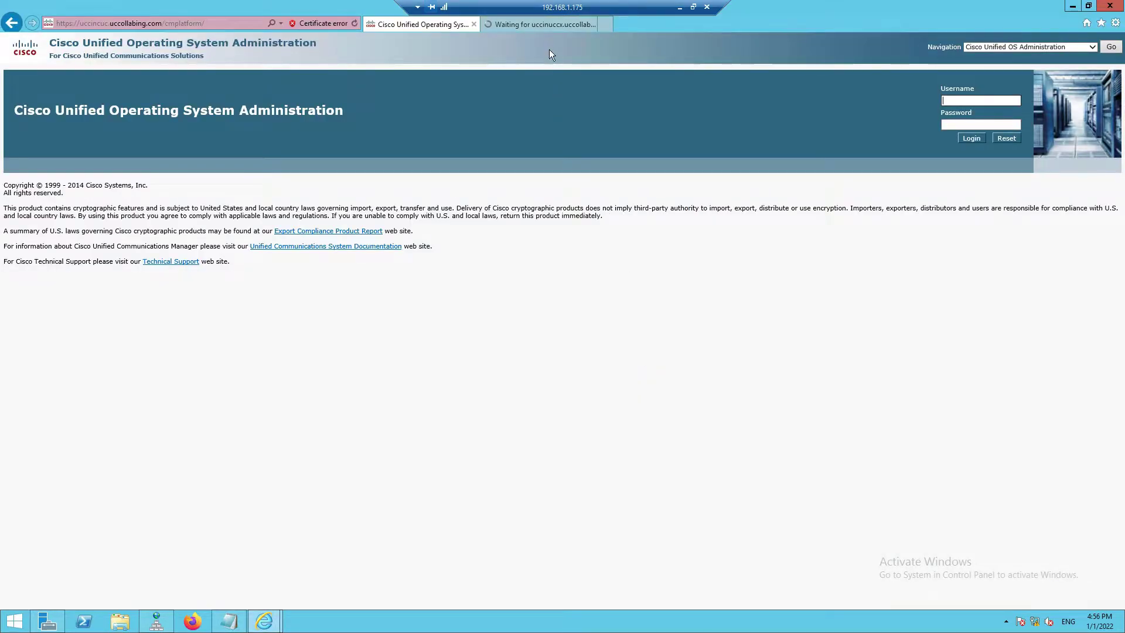
Log in to Unity Connection OS Administration with the Administrator account and password.
{"action": "type", "text": "Administrator"}
{"action": "key", "text": "Tab"}
{"action": "type", "text": "********"}
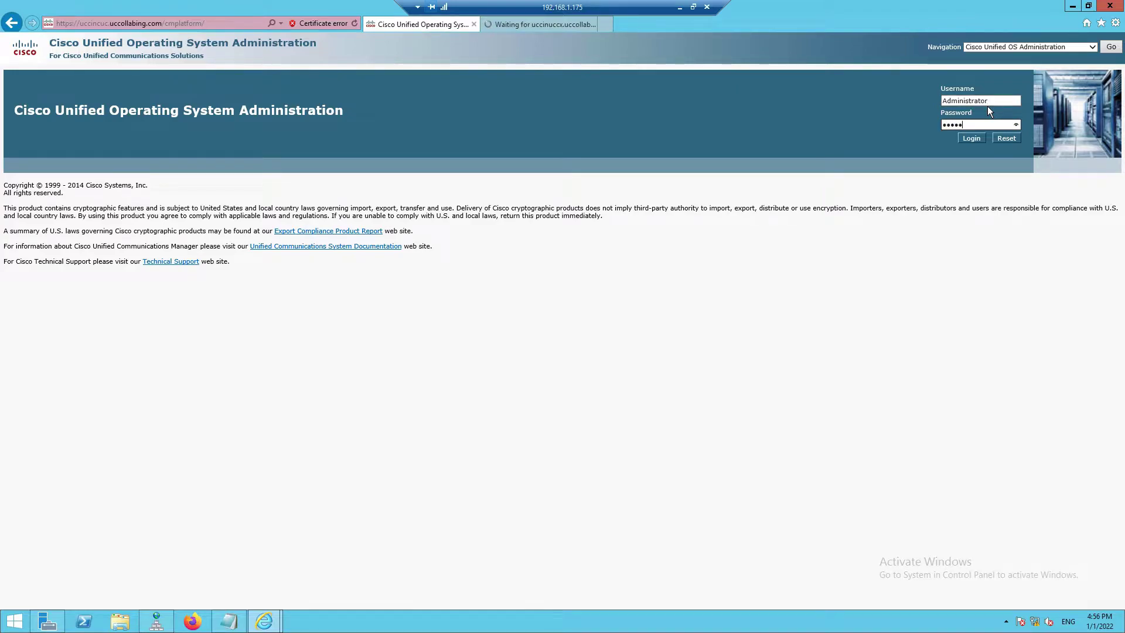
{"action": "key", "text": "Return"}
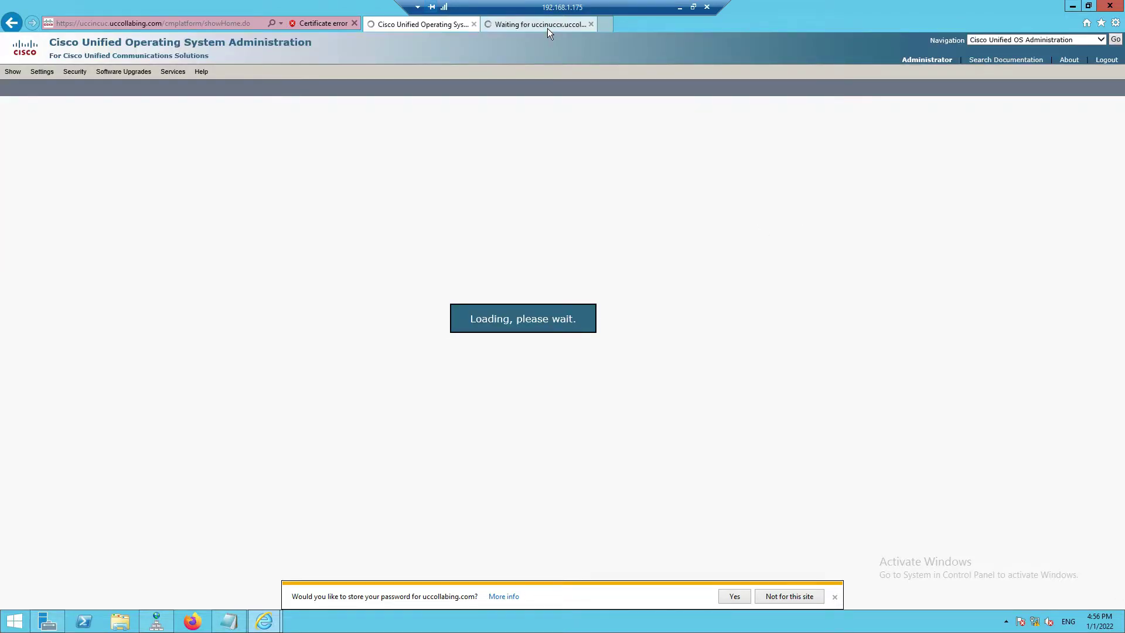
Log in to UCCX as Administrator, return to the Unity Connection tab, and show the desktop.
{"action": "left_click", "coordinate": [547, 28]}
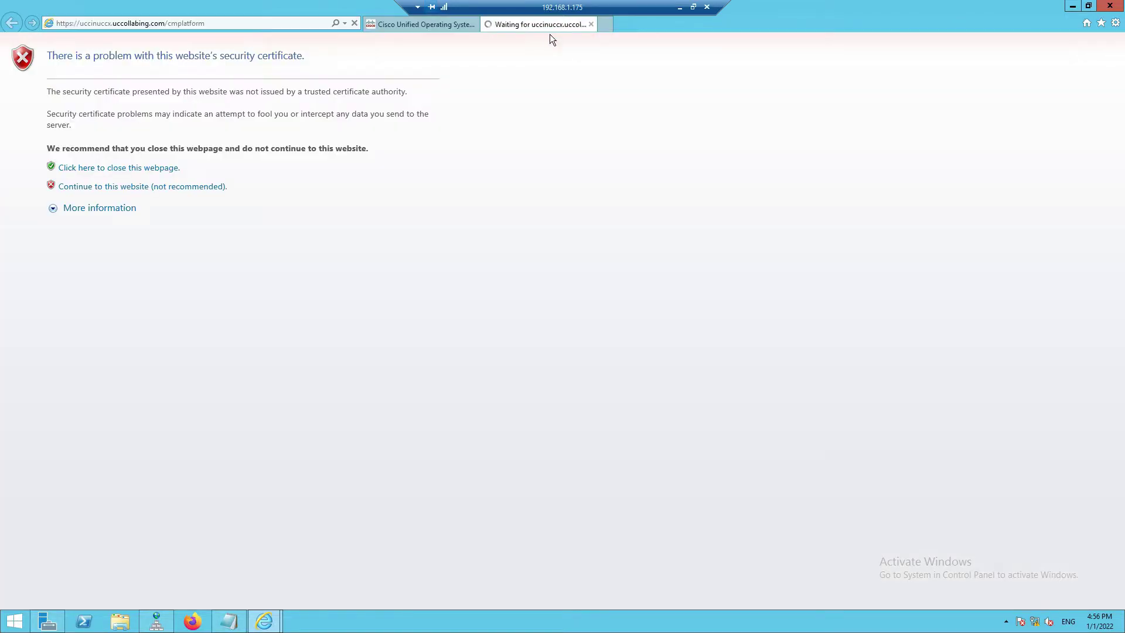
{"action": "left_click", "coordinate": [179, 188]}
{"action": "left_click", "coordinate": [596, 342]}
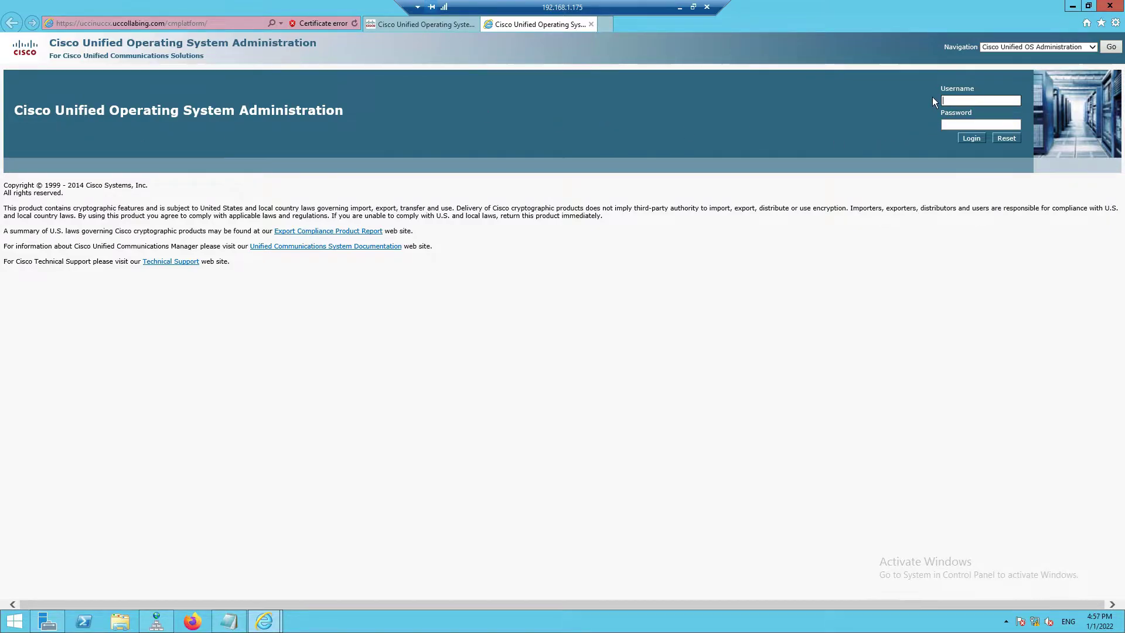
{"action": "type", "text": "Administrator"}
{"action": "key", "text": "Tab"}
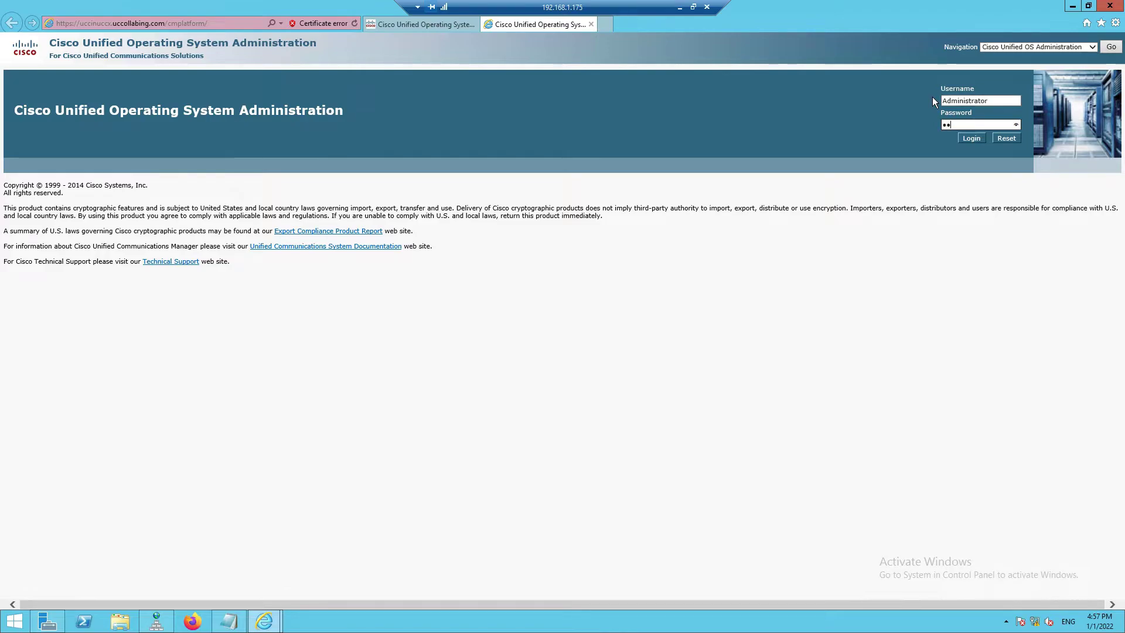
{"action": "key", "text": "Return"}
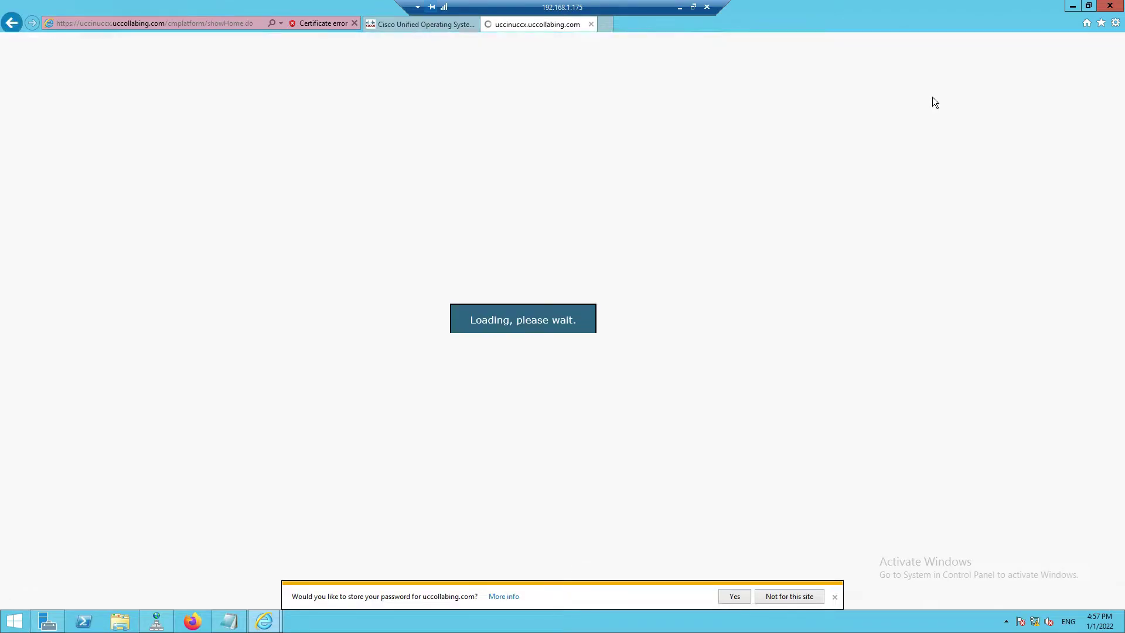
{"action": "left_click", "coordinate": [438, 28]}
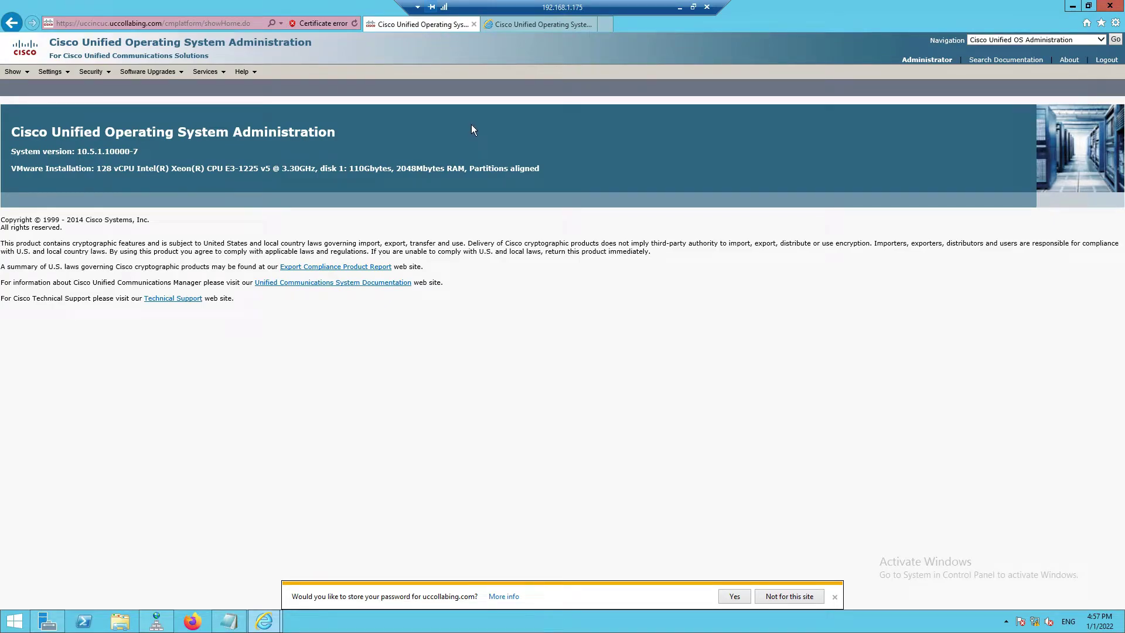
{"action": "key", "text": "super+d"}
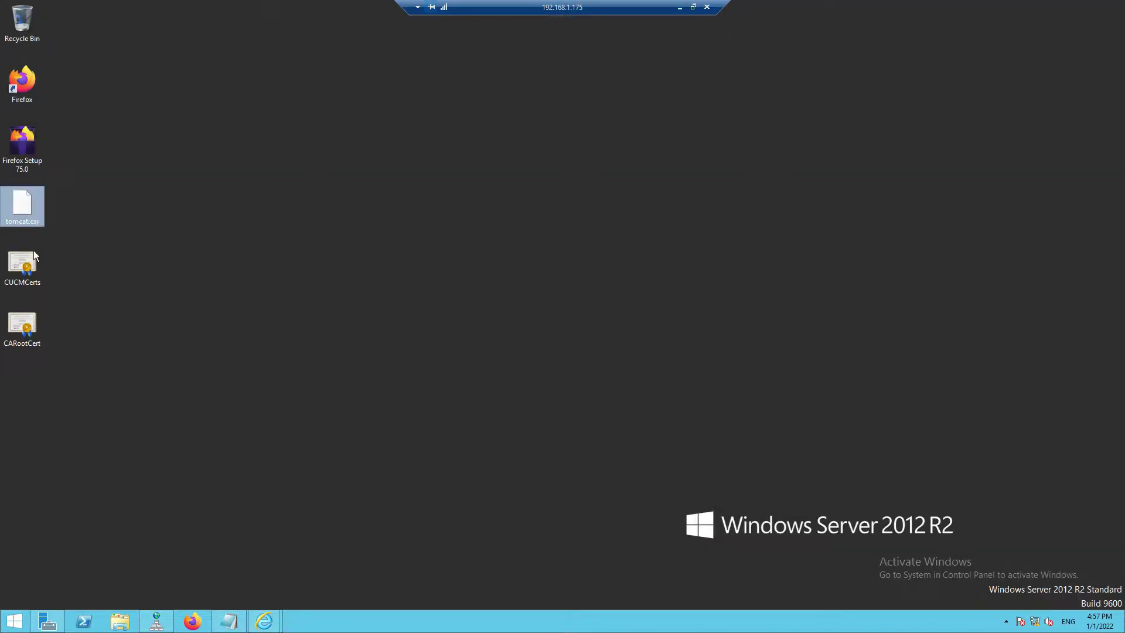
Delete tomcat.csr and CUCMCerts from the desktop, then restore the Cisco admin browser window.
{"action": "left_click", "coordinate": [34, 267], "text": "ctrl"}
{"action": "right_click", "coordinate": [33, 268]}
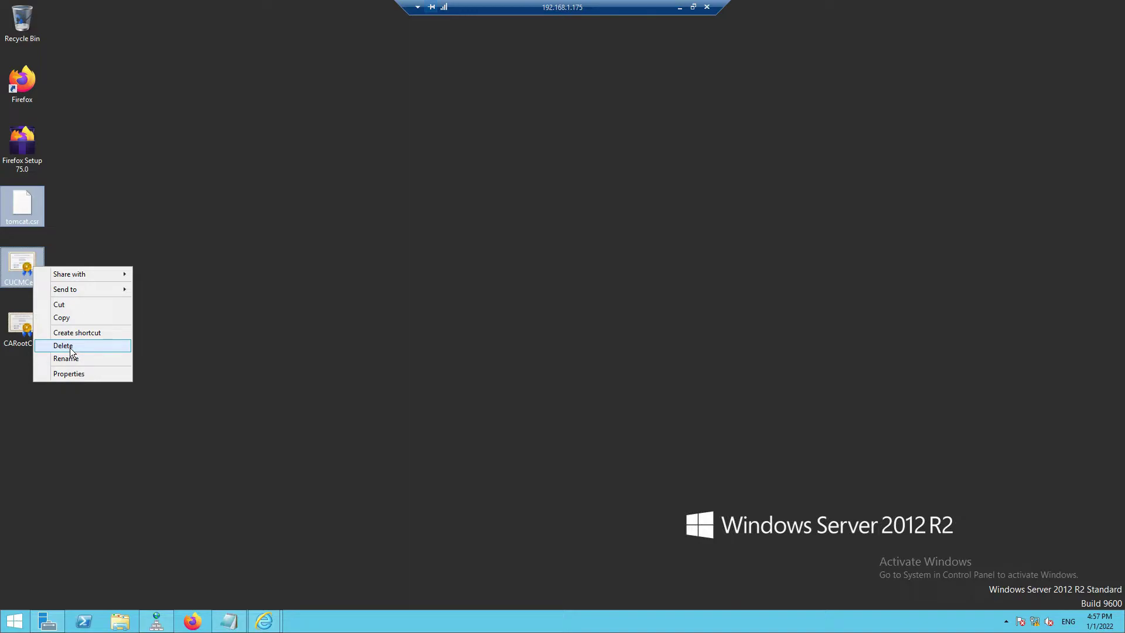
{"action": "left_click", "coordinate": [63, 345]}
{"action": "left_click", "coordinate": [13, 223]}
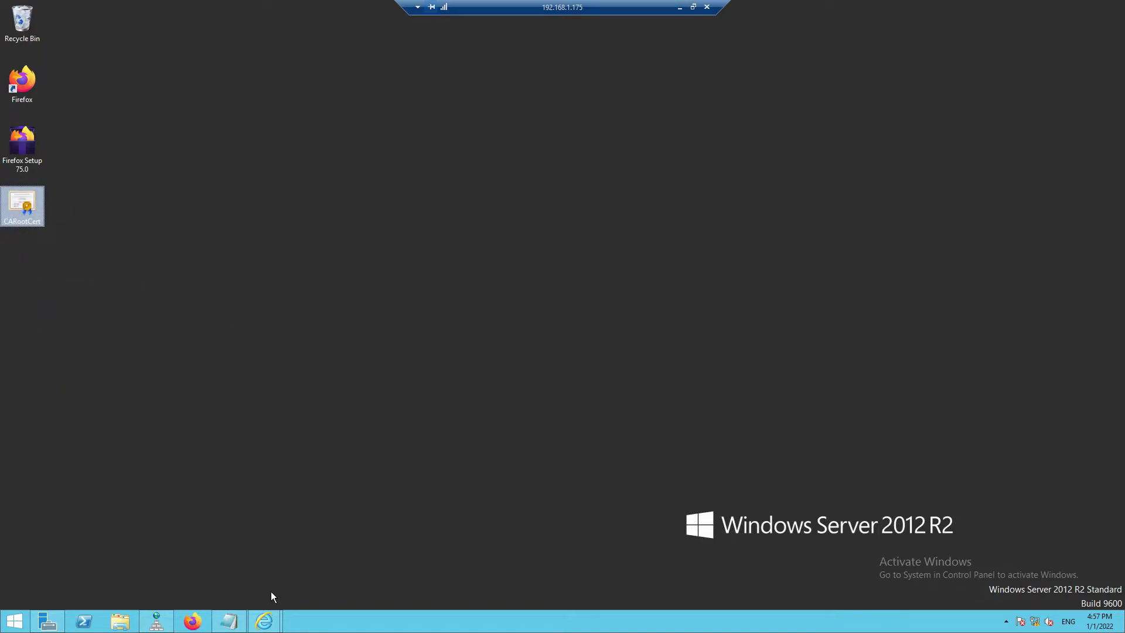
{"action": "mouse_move", "coordinate": [264, 620]}
{"action": "left_click", "coordinate": [231, 583]}
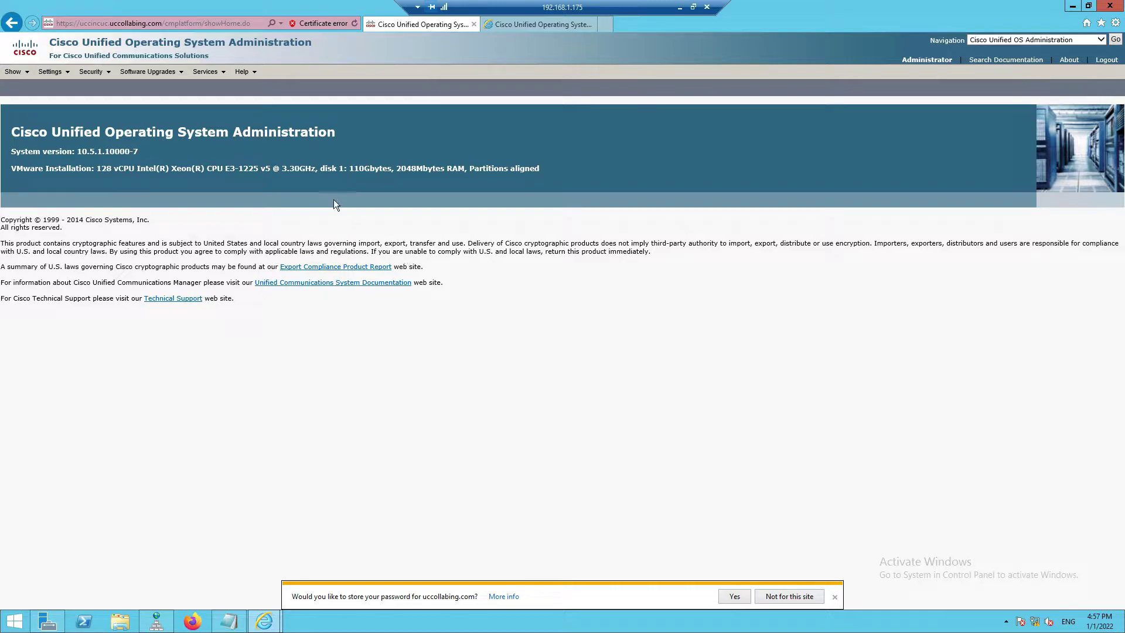
Go to Security > Certificate Management and open the Generate CSR form.
{"action": "left_click", "coordinate": [99, 76]}
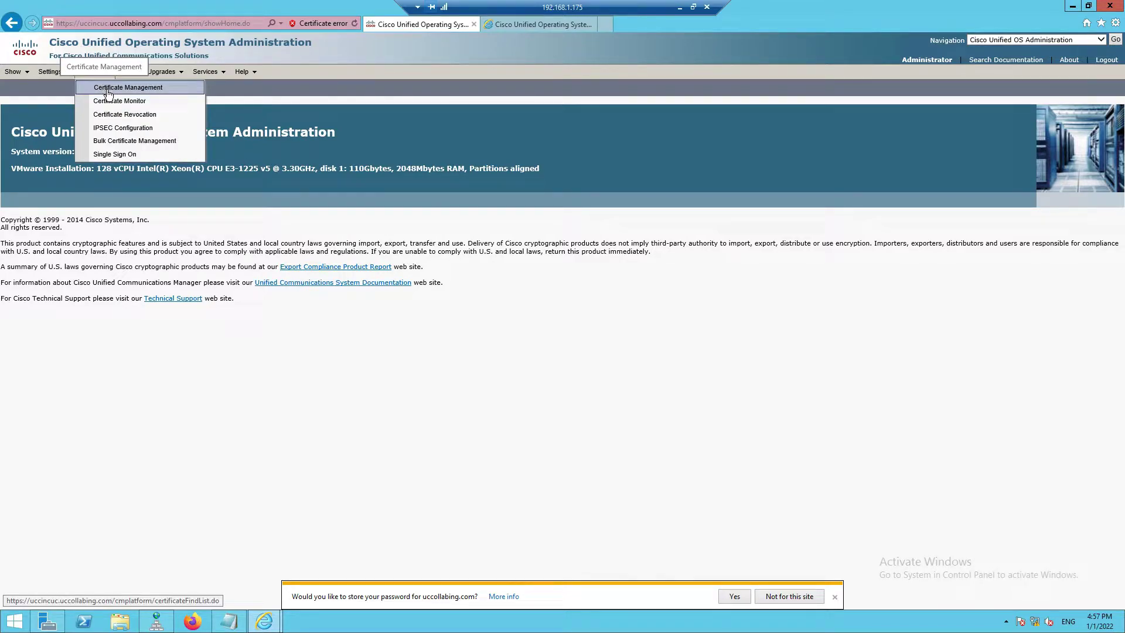
{"action": "left_click", "coordinate": [107, 89]}
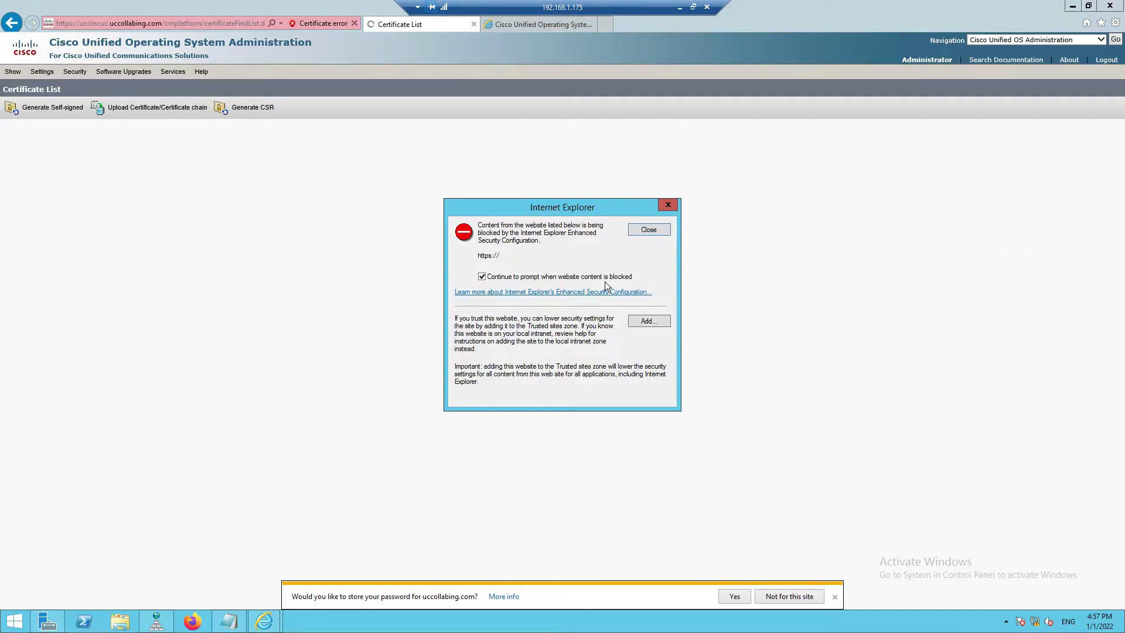
{"action": "left_click", "coordinate": [647, 229]}
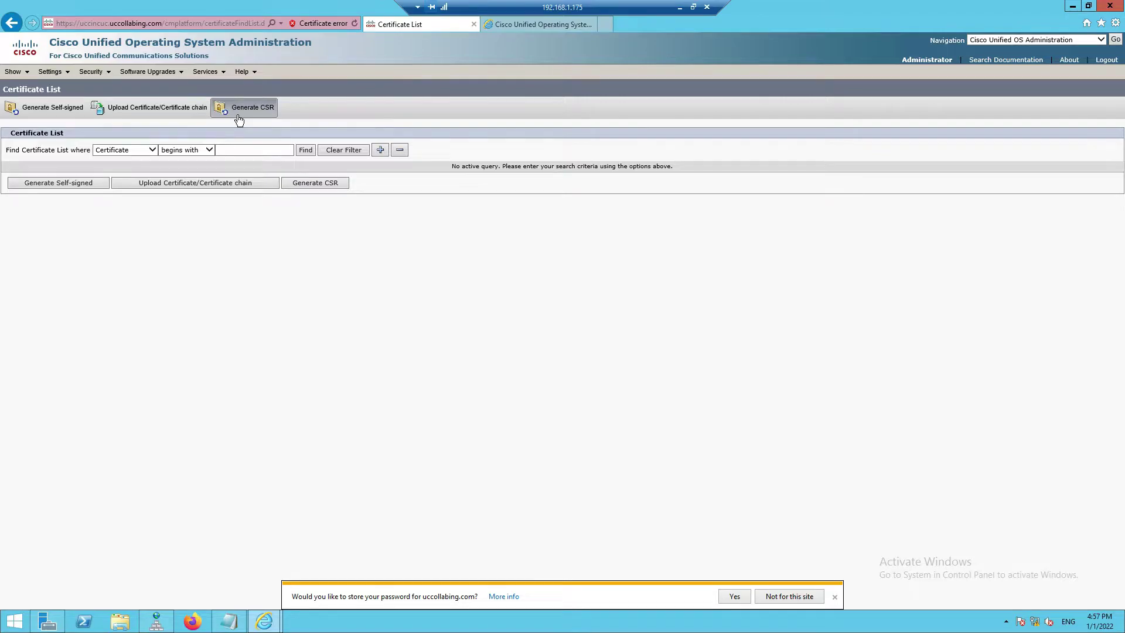
{"action": "left_click", "coordinate": [238, 116]}
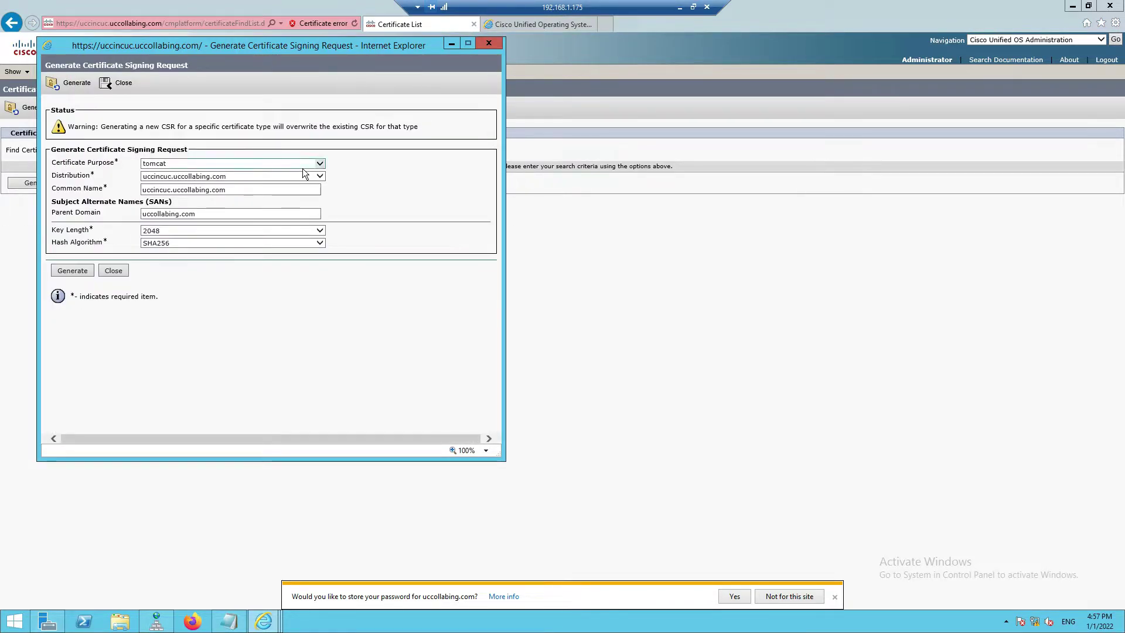
Generate a tomcat CSR for uccincuc with 2048 key length and SHA256 hashing.
{"action": "left_click", "coordinate": [302, 173]}
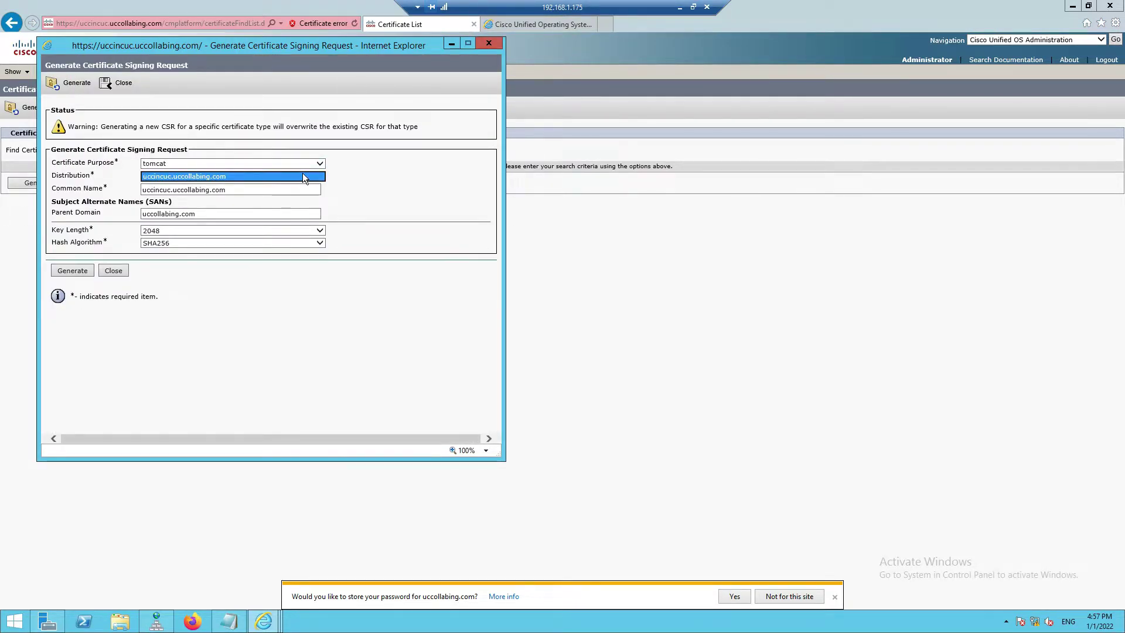
{"action": "left_click", "coordinate": [302, 174]}
{"action": "left_click", "coordinate": [340, 178]}
{"action": "left_click", "coordinate": [263, 215]}
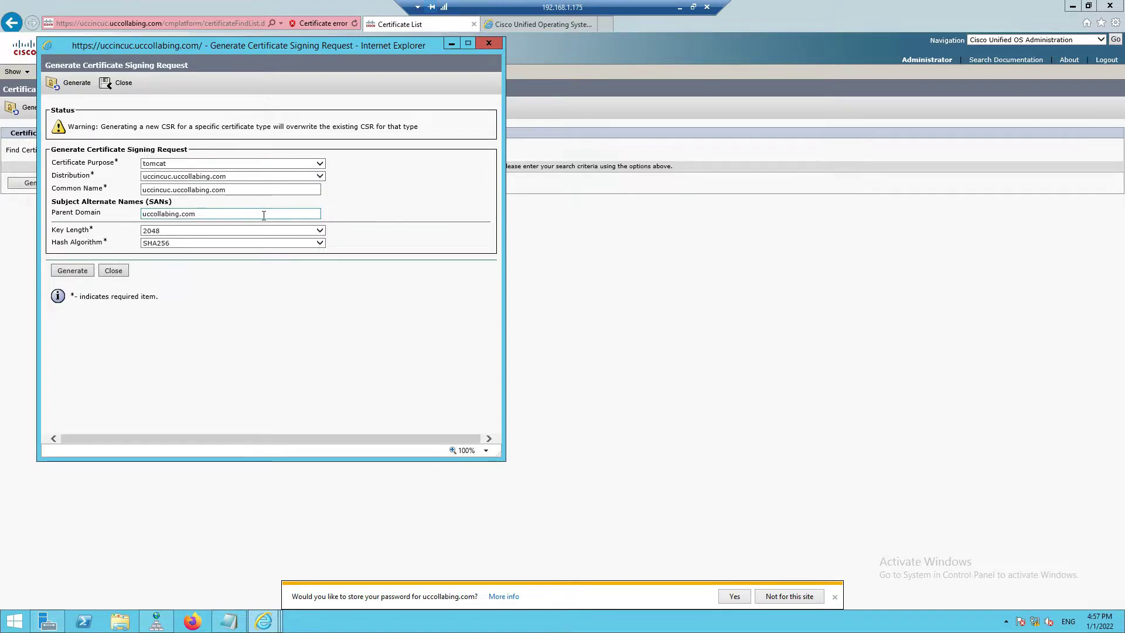
{"action": "left_click", "coordinate": [248, 178]}
{"action": "left_click", "coordinate": [320, 176]}
{"action": "left_click", "coordinate": [328, 176]}
{"action": "left_click", "coordinate": [74, 271]}
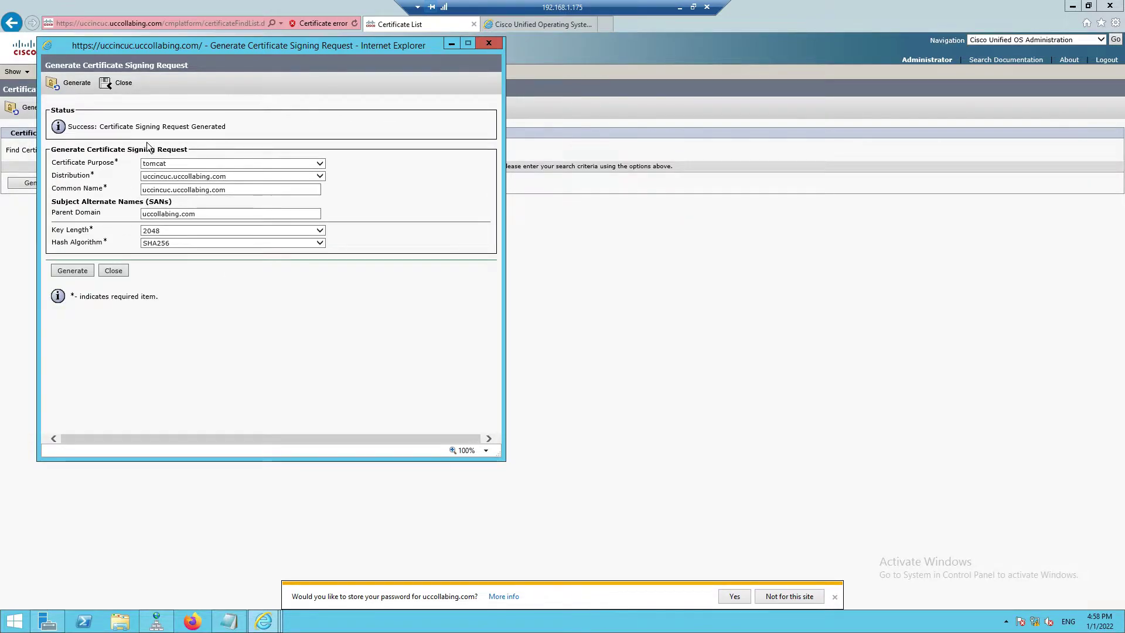
{"action": "left_click", "coordinate": [123, 83]}
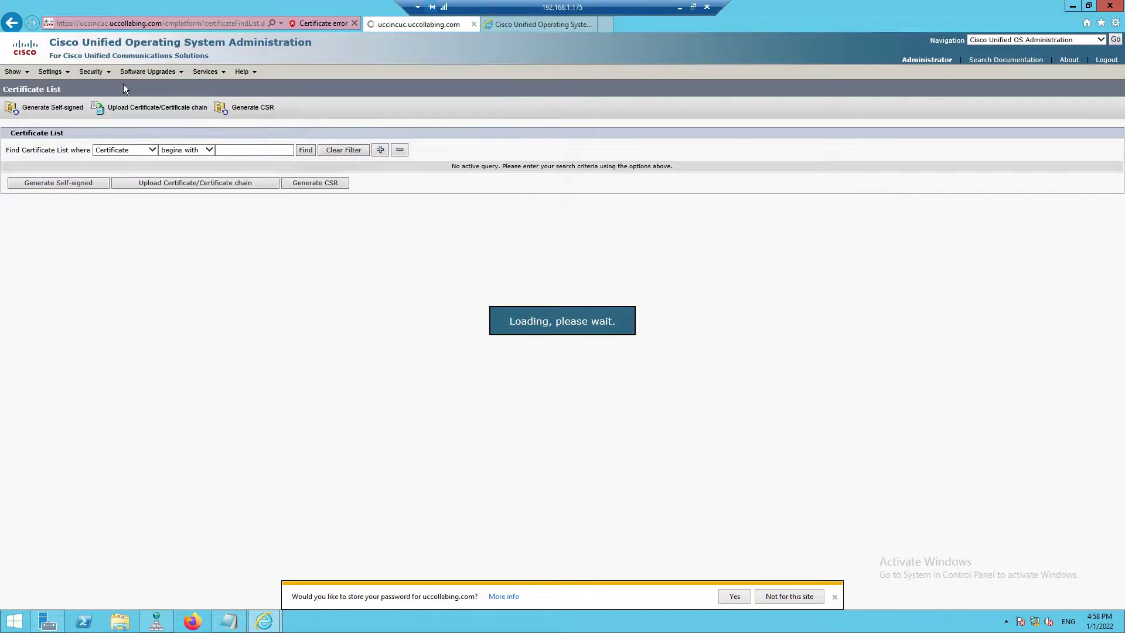
Download the tomcat CSR and save it to the Desktop as CUCtomcat.csr.
{"action": "left_click", "coordinate": [632, 228]}
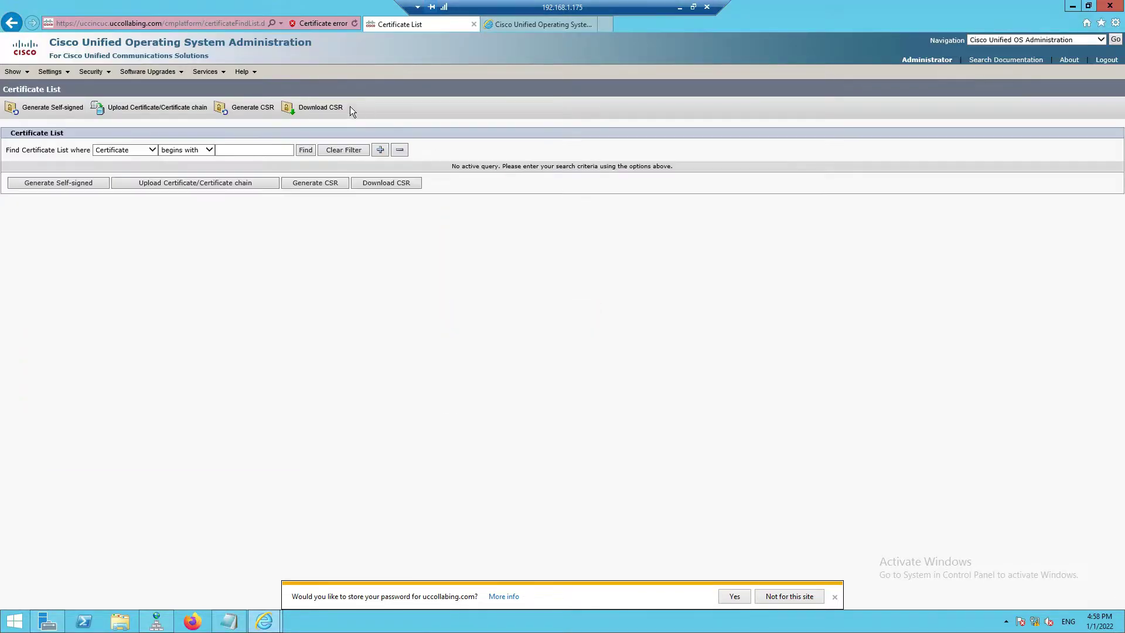
{"action": "left_click", "coordinate": [331, 109]}
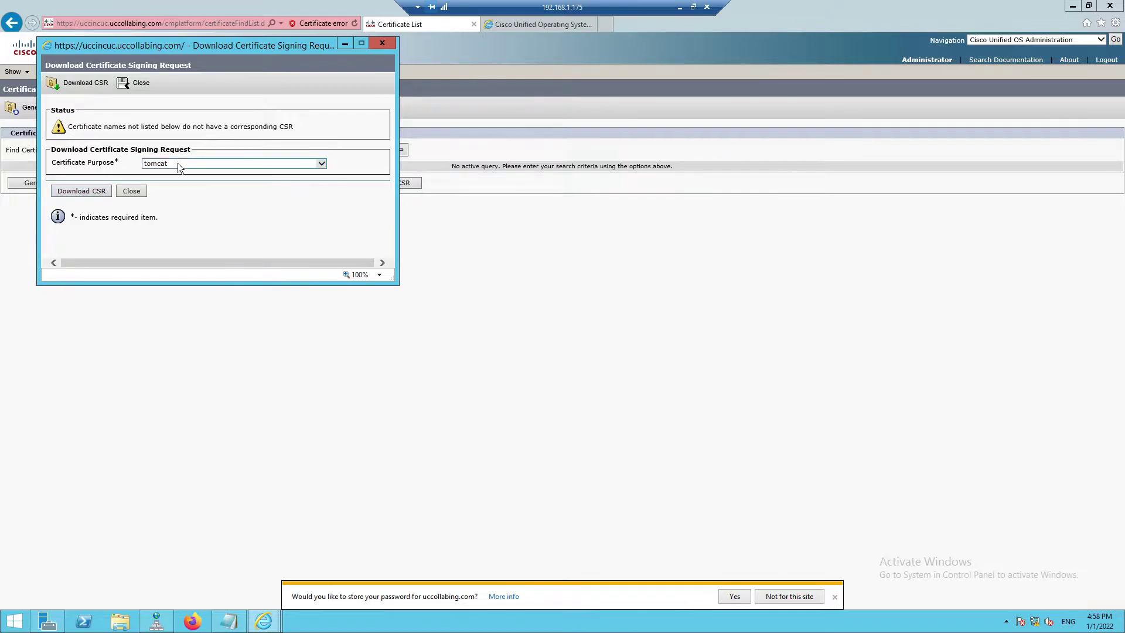
{"action": "left_click", "coordinate": [91, 199]}
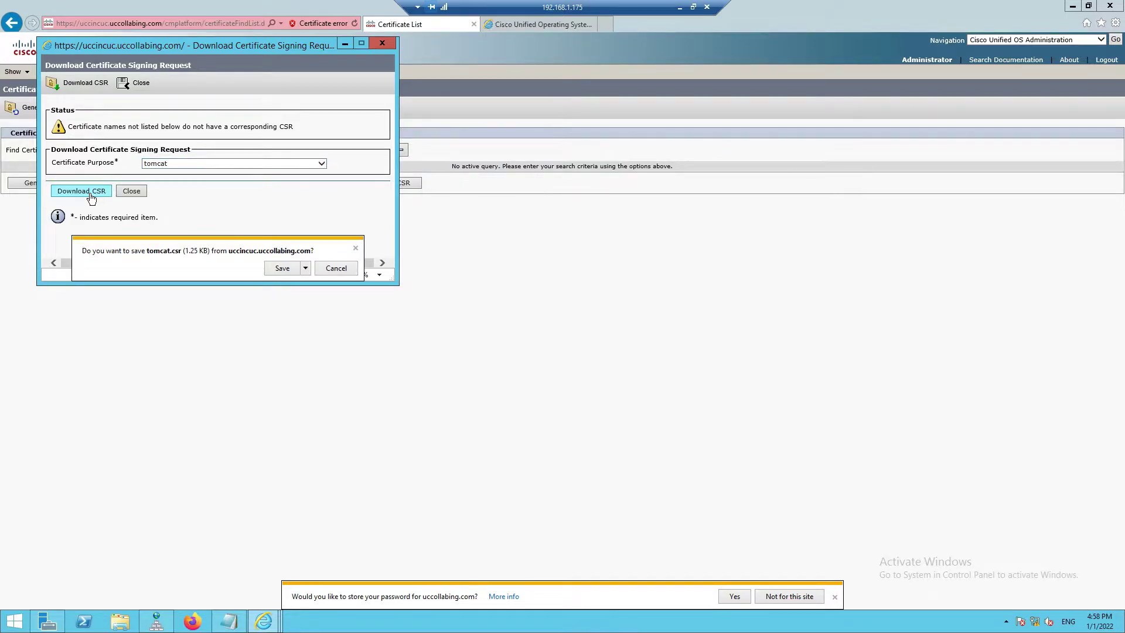
{"action": "left_click", "coordinate": [305, 268]}
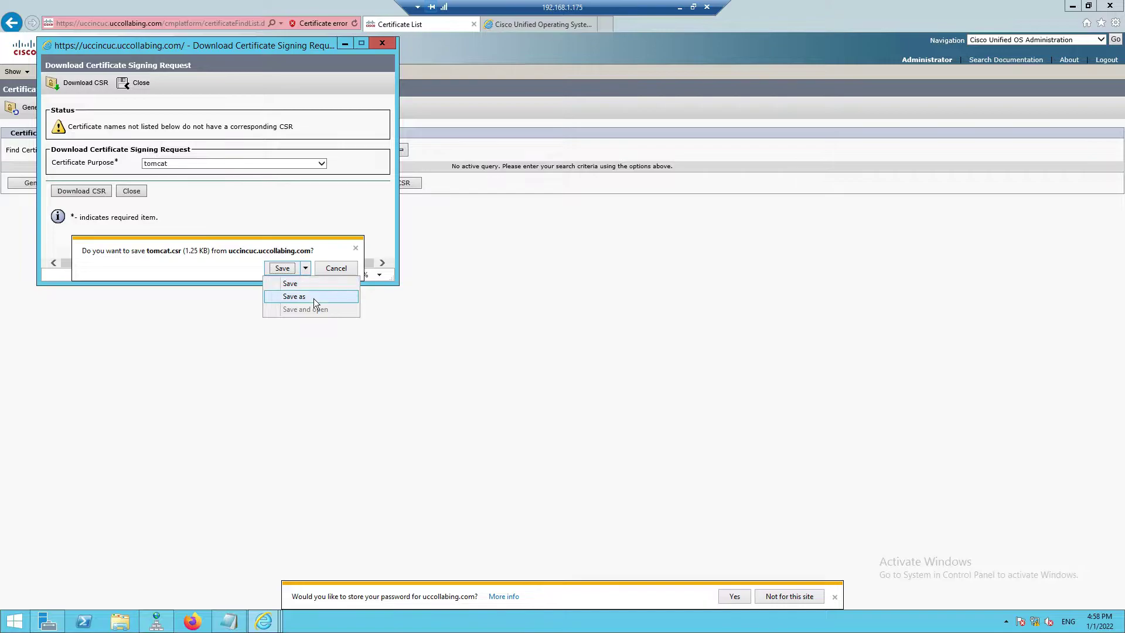
{"action": "left_click", "coordinate": [314, 296]}
{"action": "left_click", "coordinate": [400, 241]}
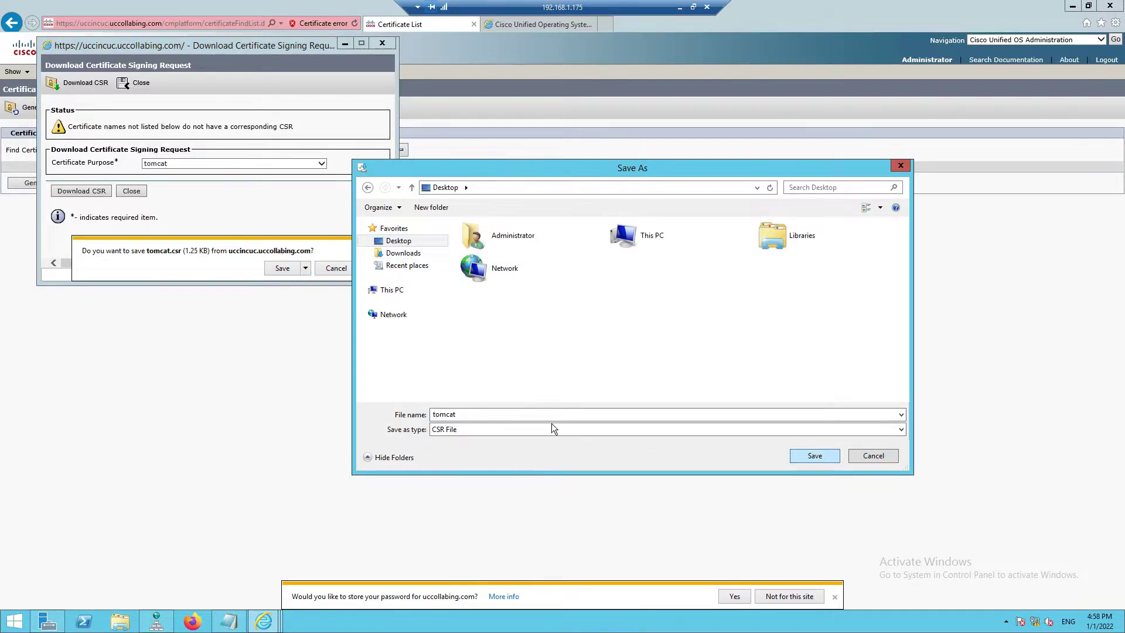
{"action": "key", "text": "alt+n"}
{"action": "key", "text": "End"}
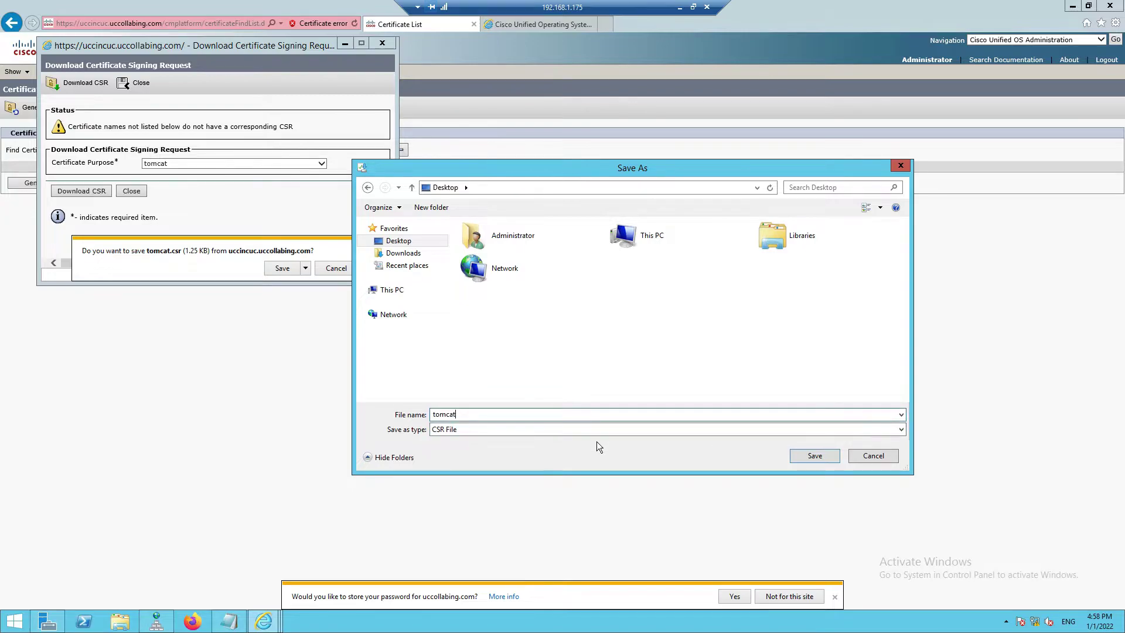
{"action": "type", "text": "CUC"}
{"action": "key", "text": "Return"}
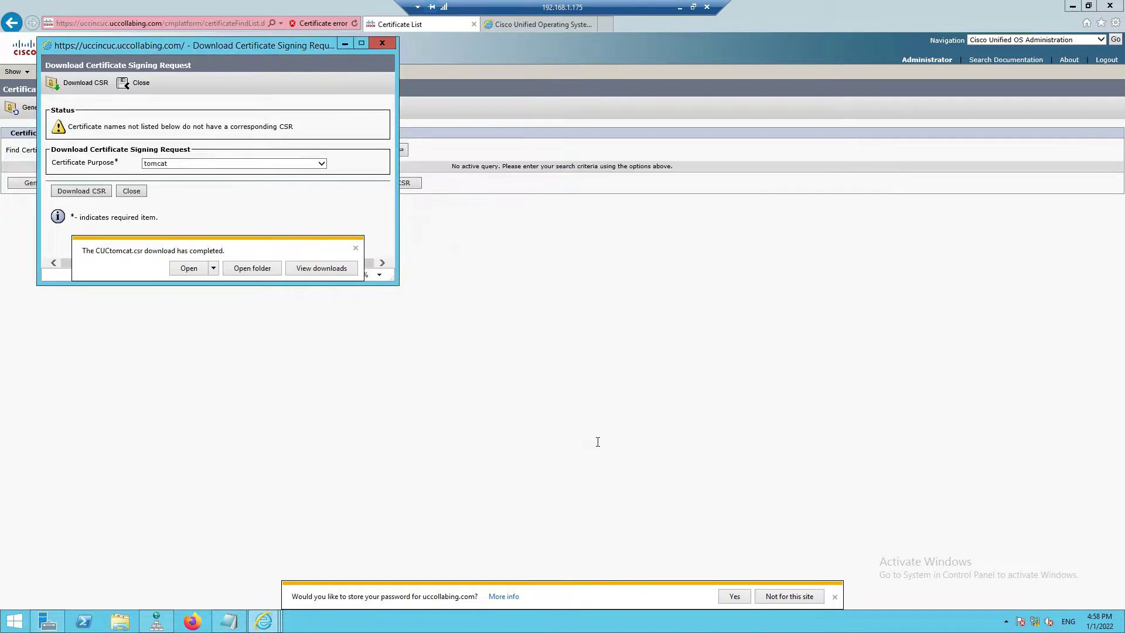
Open CUCtomcat.csr in Notepad with Word Wrap on and select all its text.
{"action": "left_click", "coordinate": [177, 270]}
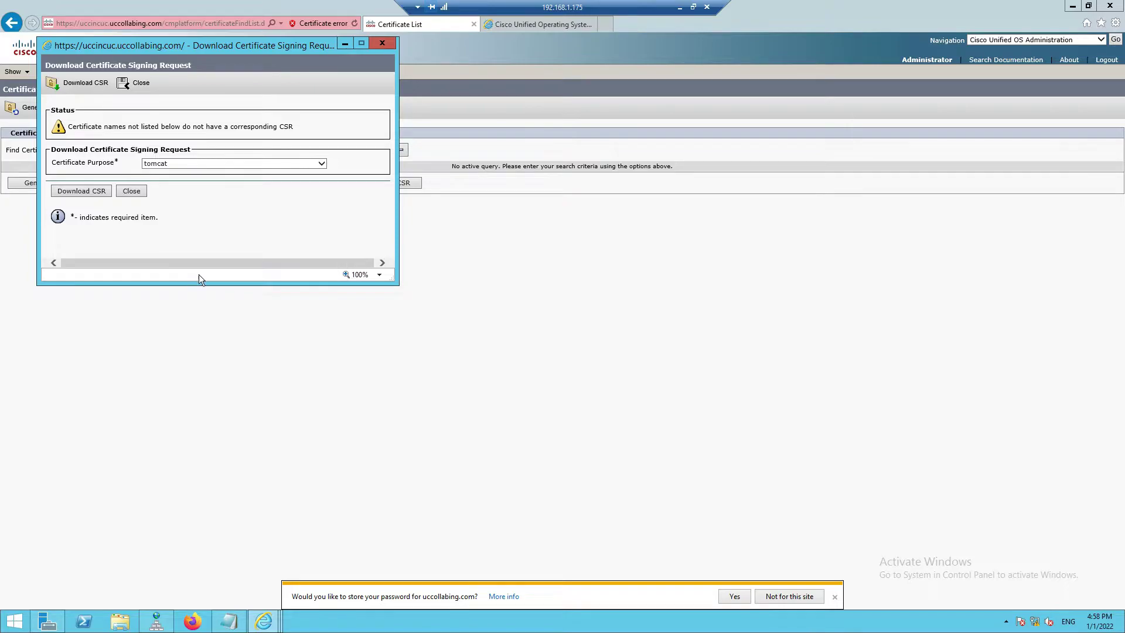
{"action": "left_click", "coordinate": [492, 211]}
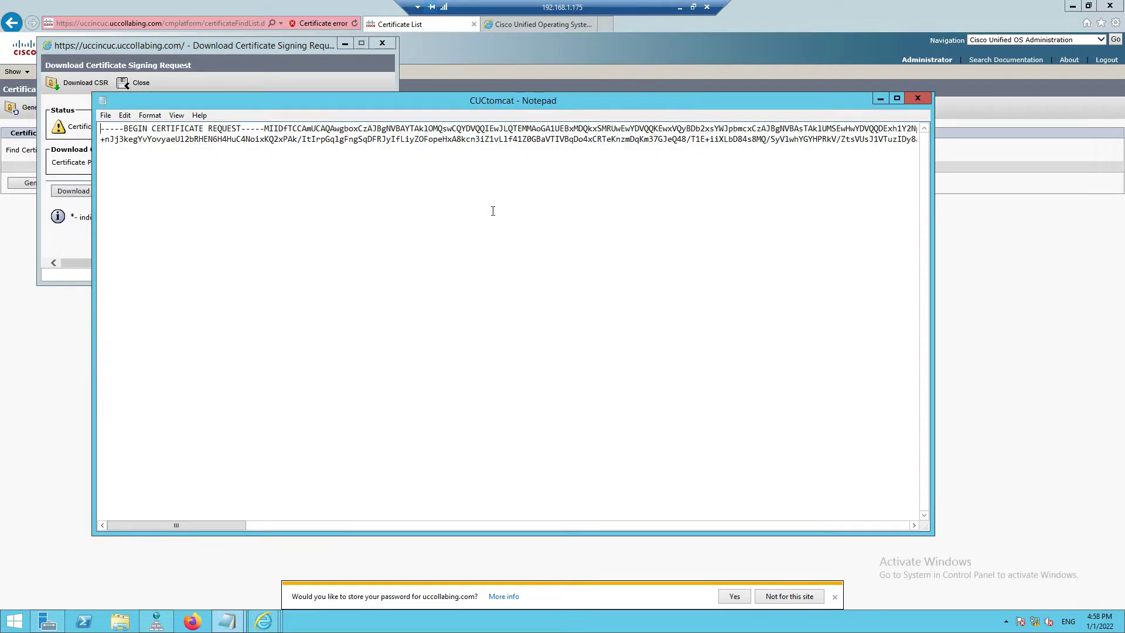
{"action": "left_click", "coordinate": [150, 115]}
{"action": "left_click", "coordinate": [148, 129]}
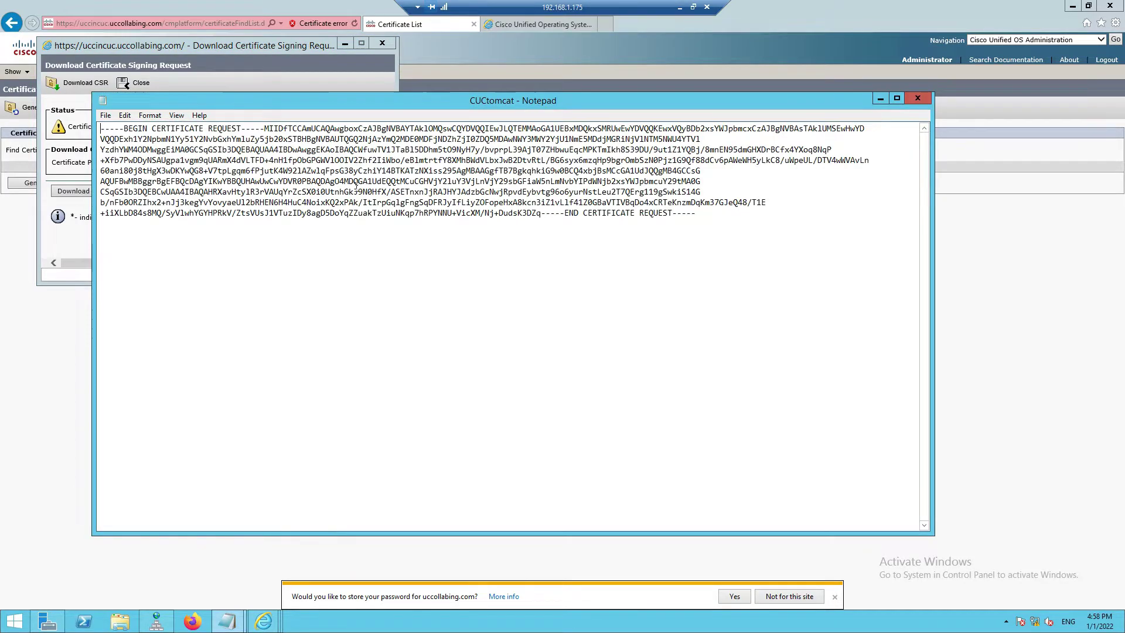
{"action": "key", "text": "ctrl+a"}
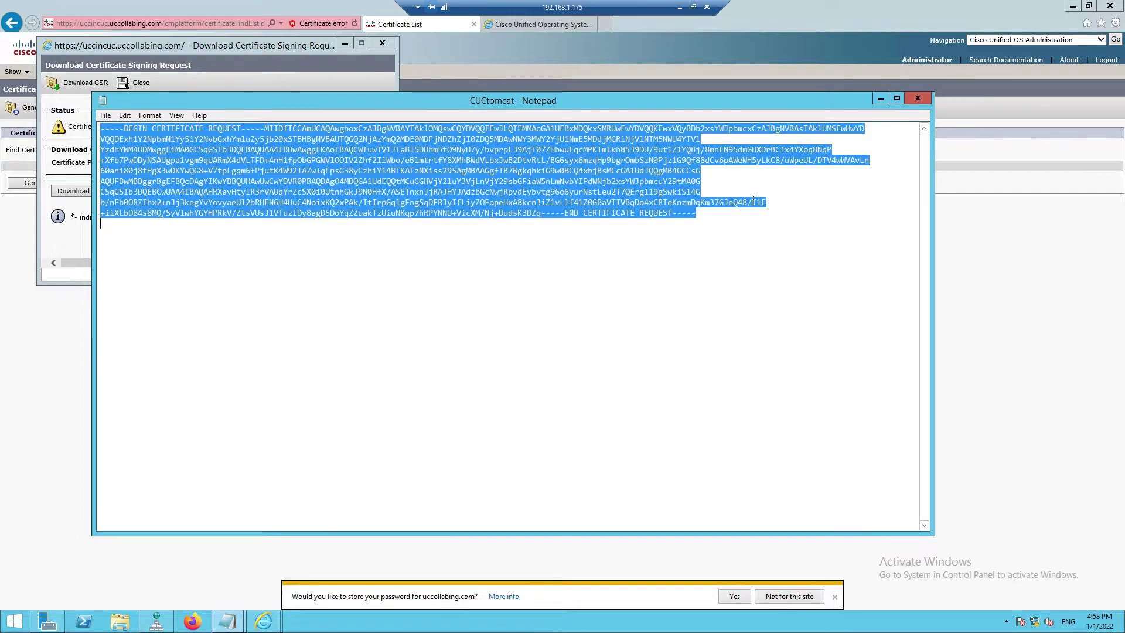
{"action": "left_click", "coordinate": [571, 44]}
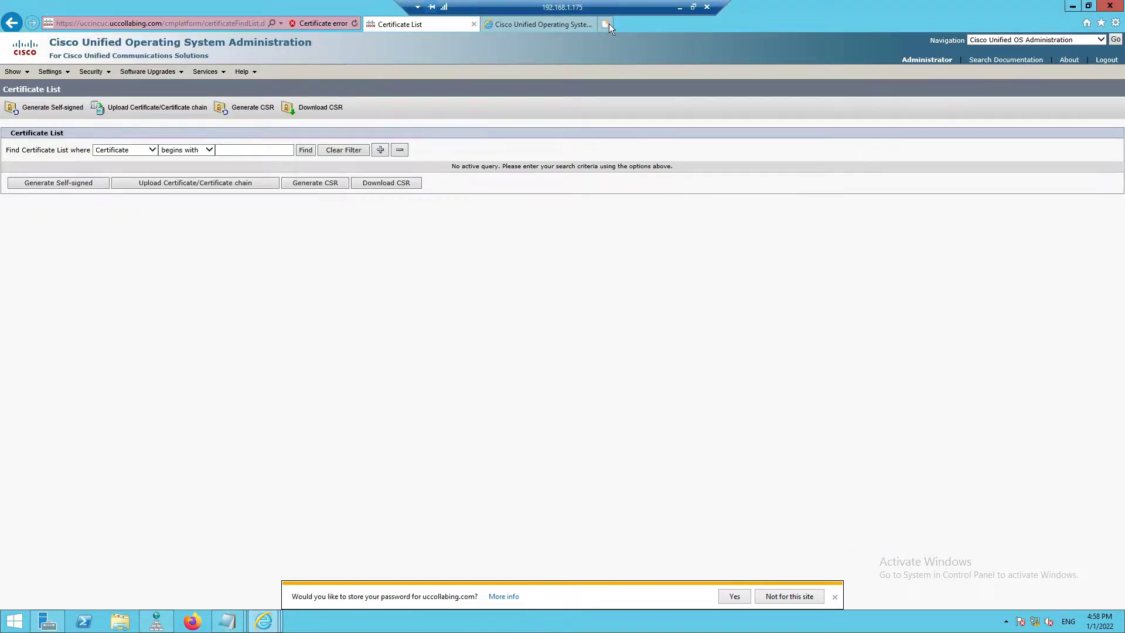
{"action": "left_click", "coordinate": [608, 24]}
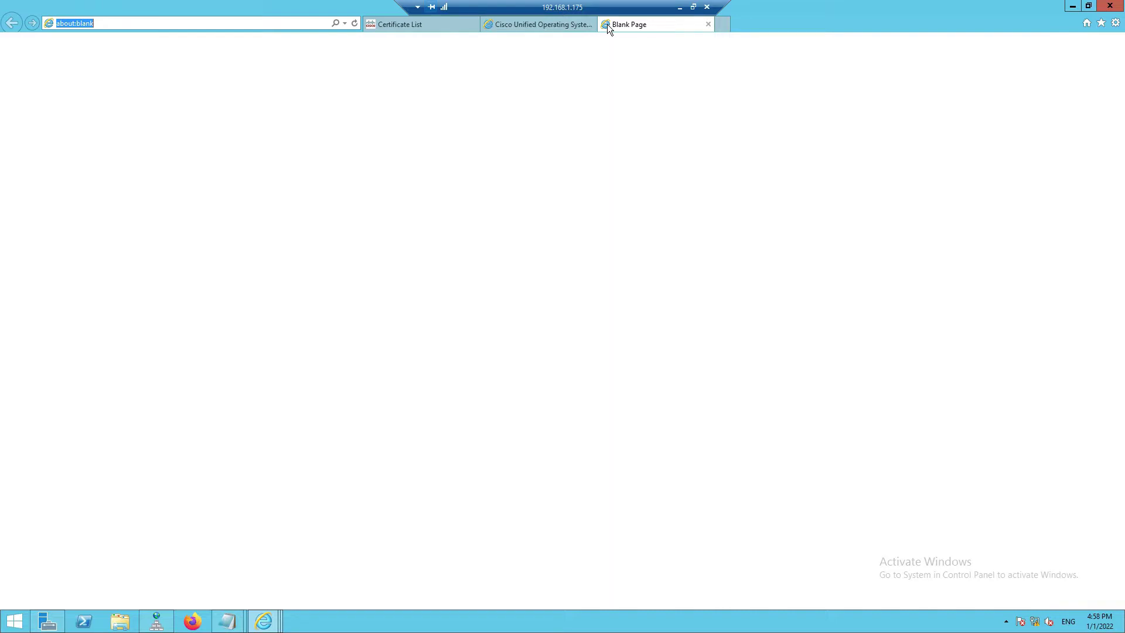
{"action": "type", "text": "htt"}
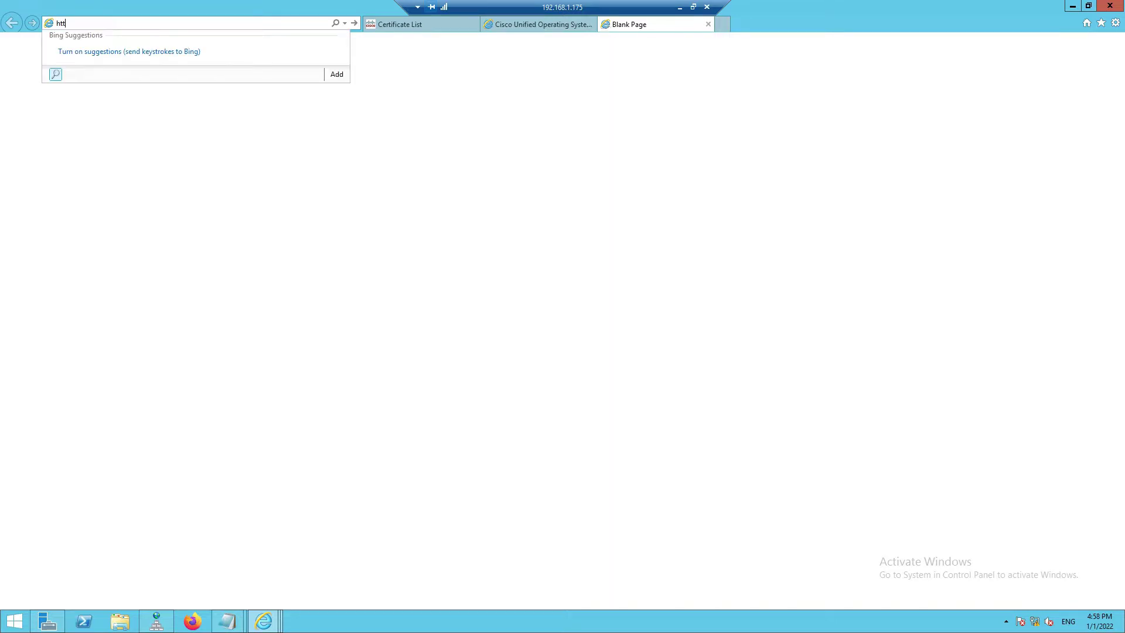
{"action": "type", "text": "ps:/"}
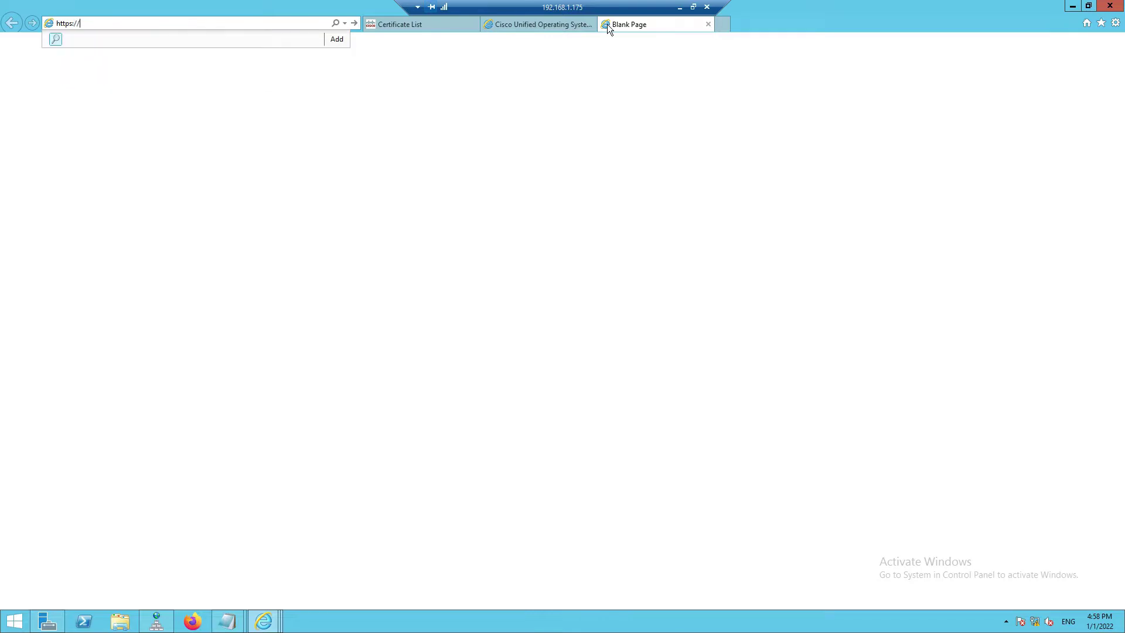
{"action": "type", "text": "/cc"}
{"action": "key", "text": "BackSpace"}
{"action": "key", "text": "BackSpace"}
{"action": "type", "text": "ucc"}
{"action": "type", "text": "inwinad.uccollabing.com/"}
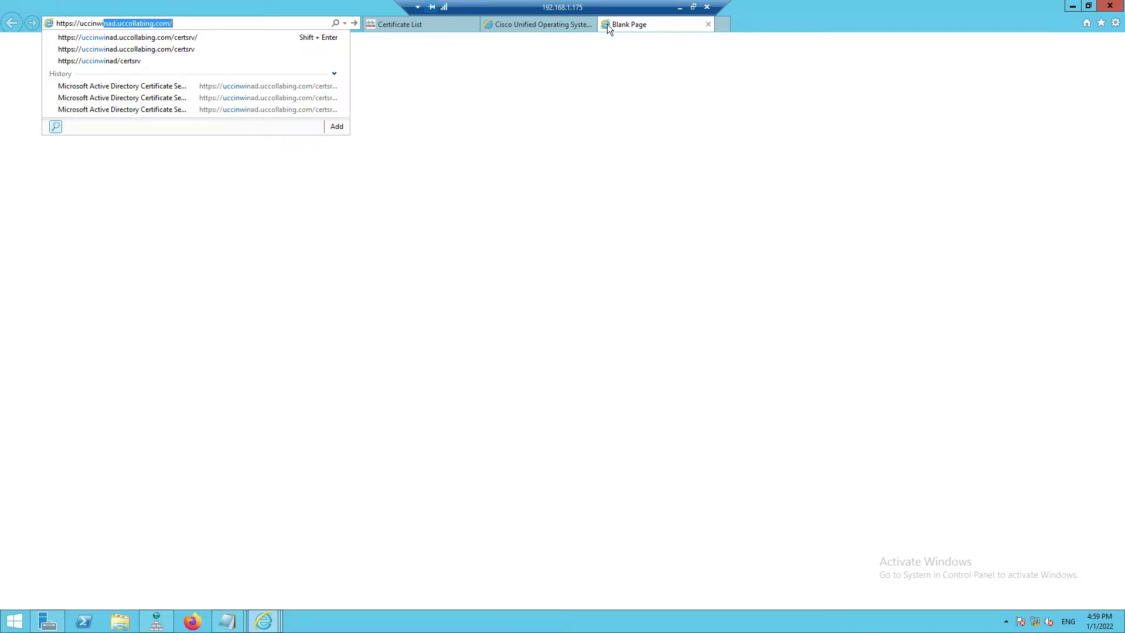
{"action": "key", "text": "Return"}
{"action": "key", "text": "Return"}
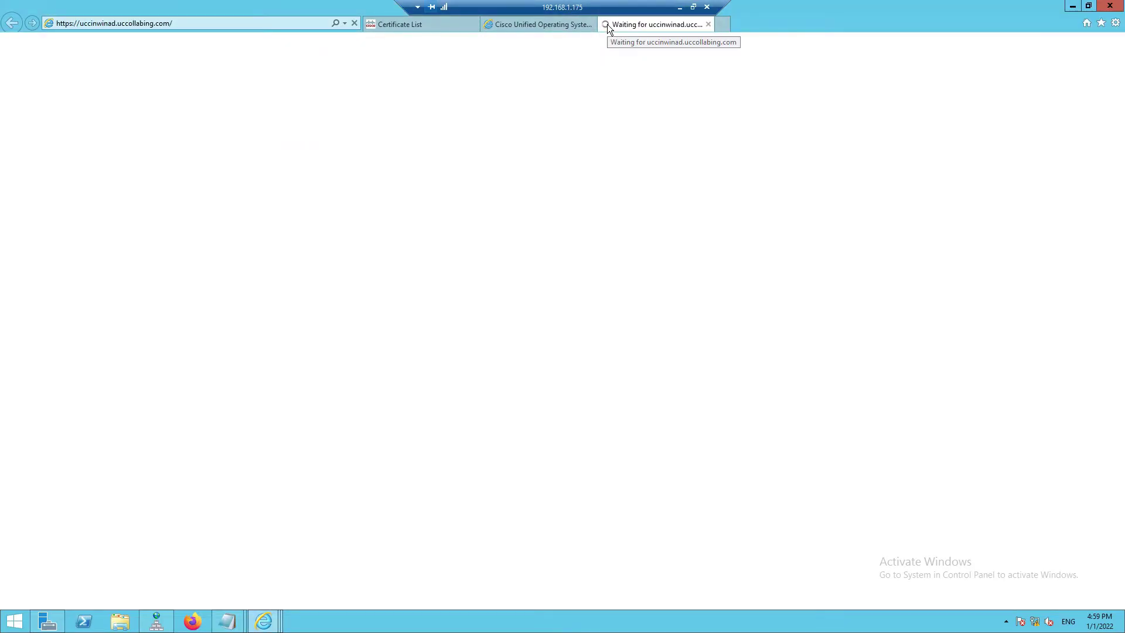
{"action": "left_click", "coordinate": [240, 22]}
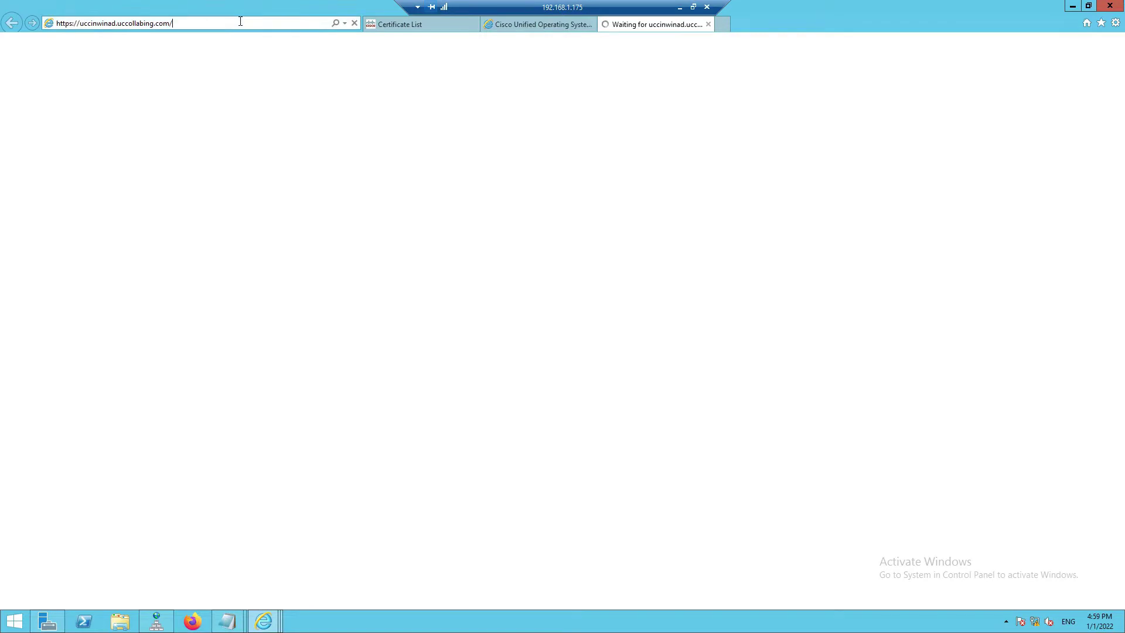
{"action": "key", "text": "Return"}
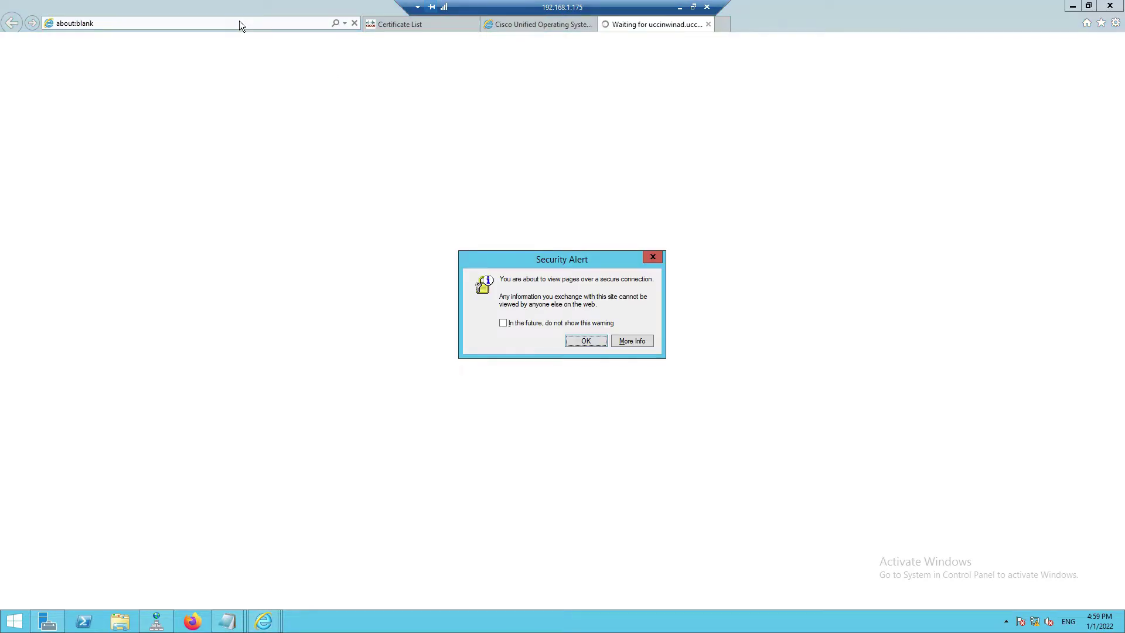
{"action": "key", "text": "Return"}
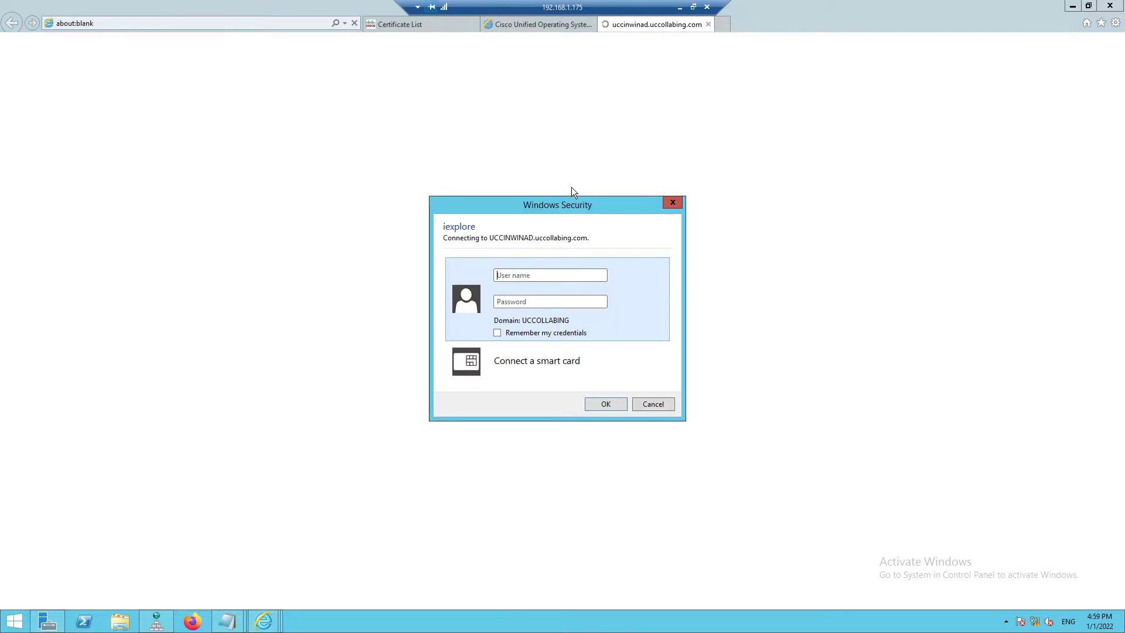
Sign in to the CA web enrollment with the domain Administrator username and password.
{"action": "type", "text": "Administrator"}
{"action": "key", "text": "Tab"}
{"action": "type", "text": "•••••••••"}
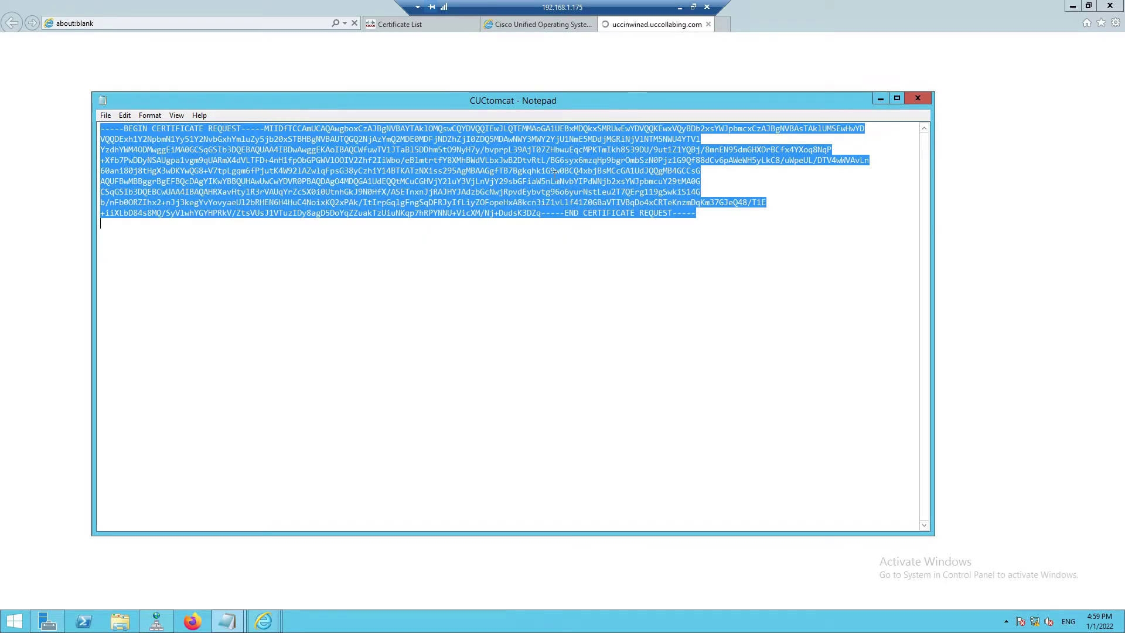
{"action": "left_click", "coordinate": [704, 60]}
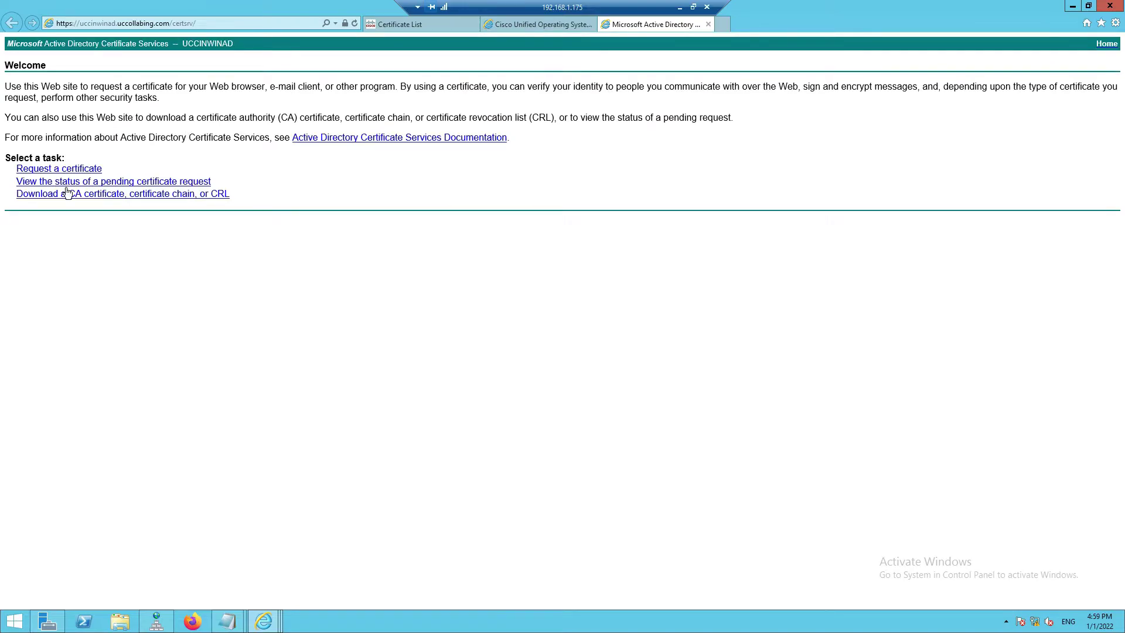
Start an advanced base-64 certificate request and paste the tomcat CSR into Saved Request.
{"action": "left_click", "coordinate": [68, 169]}
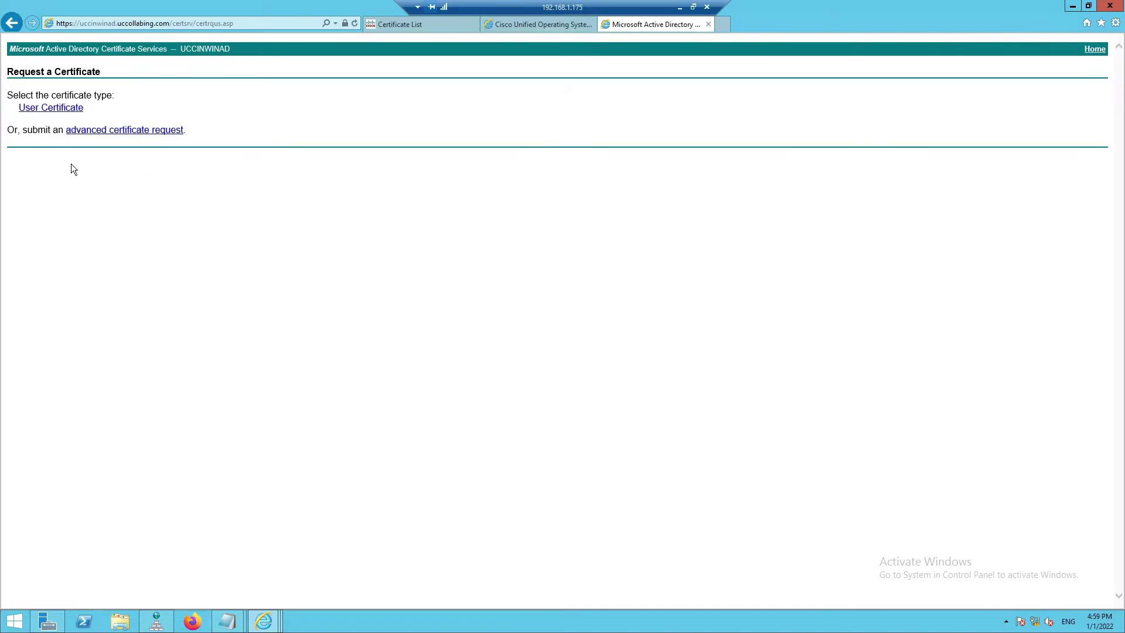
{"action": "left_click", "coordinate": [107, 131]}
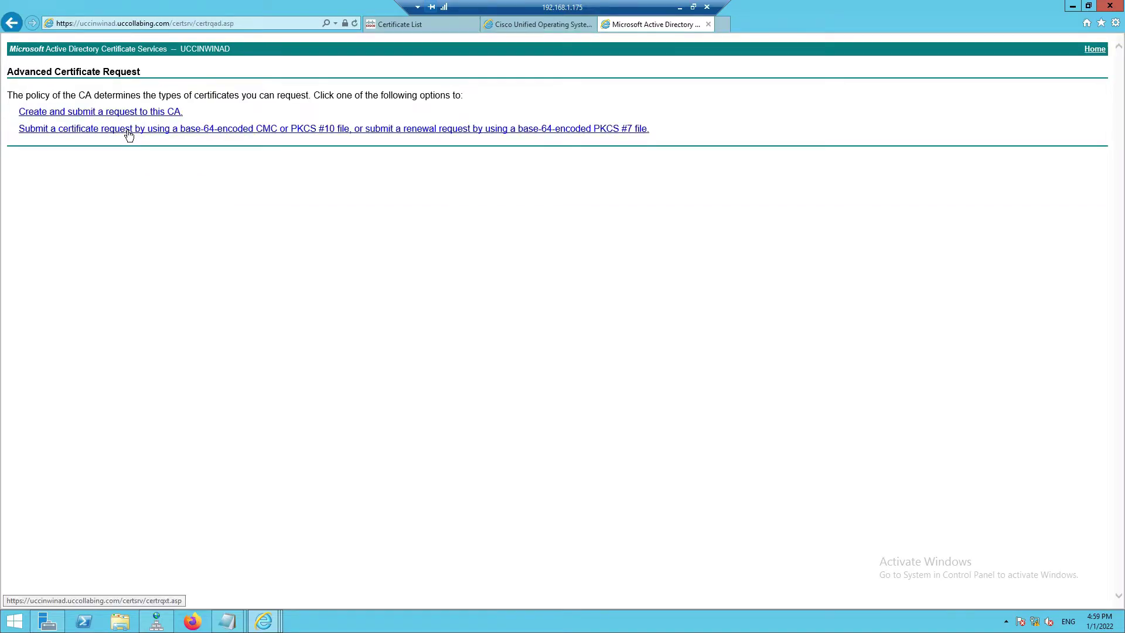
{"action": "left_click", "coordinate": [129, 132]}
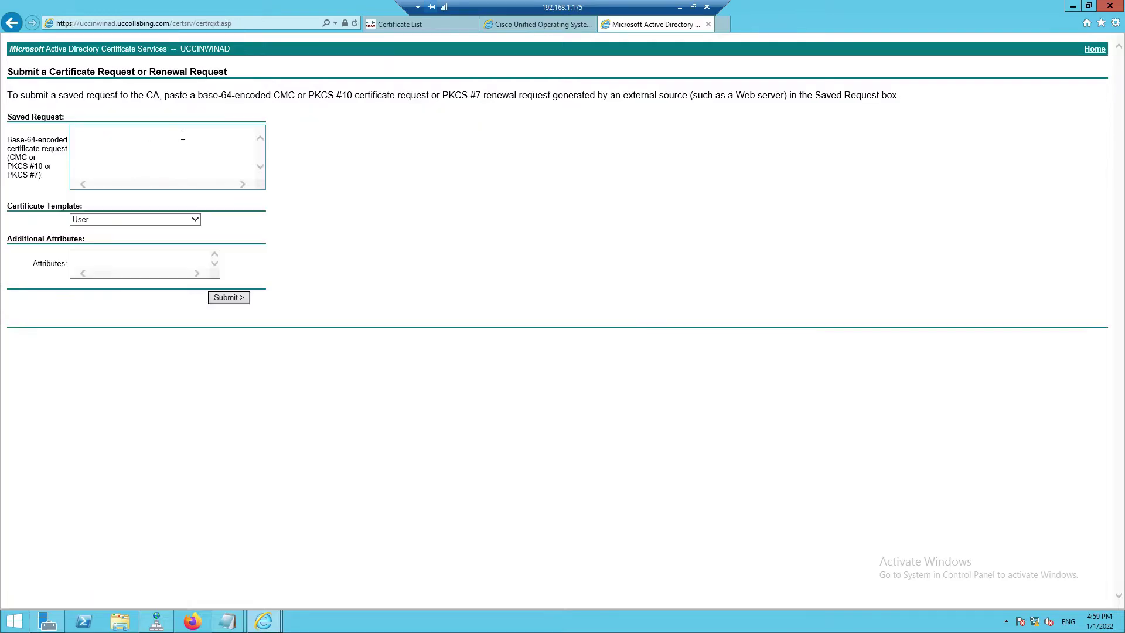
{"action": "left_click", "coordinate": [169, 150]}
{"action": "key", "text": "ctrl+v"}
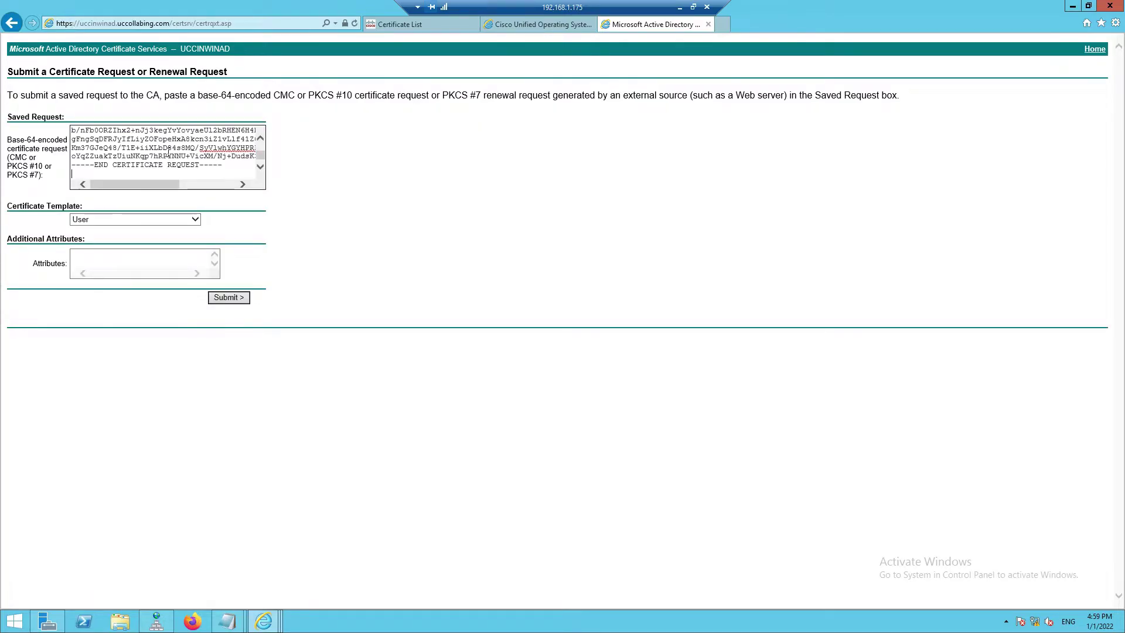
Submit it with the Web Server and Client Certificate template, confirming the web access prompt.
{"action": "left_click", "coordinate": [179, 221]}
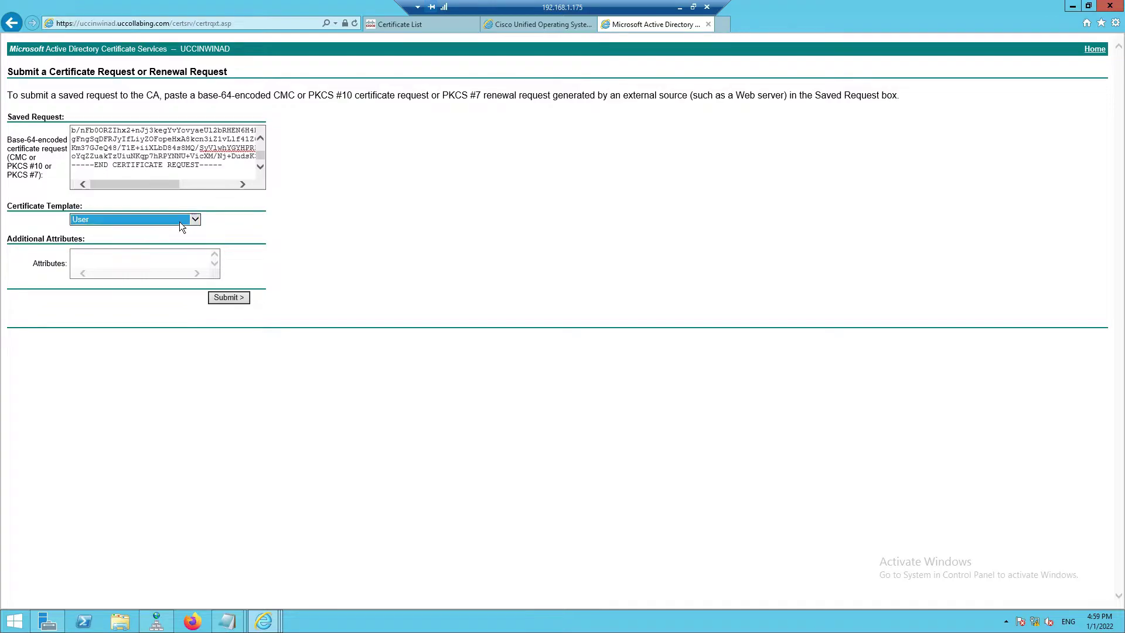
{"action": "left_click", "coordinate": [170, 270]}
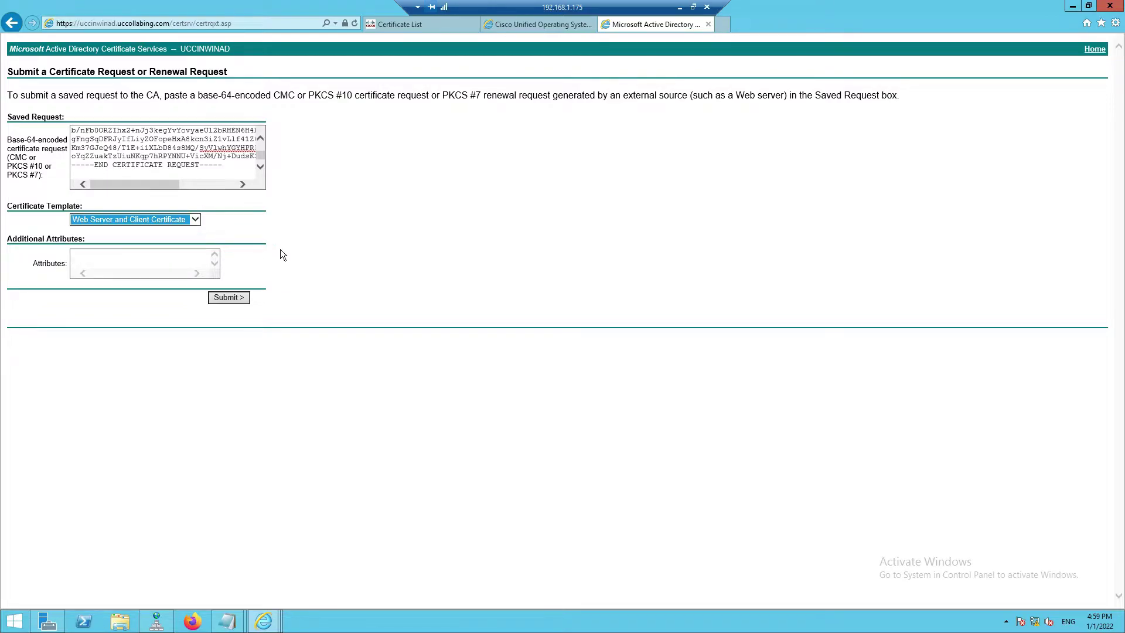
{"action": "left_click", "coordinate": [235, 299]}
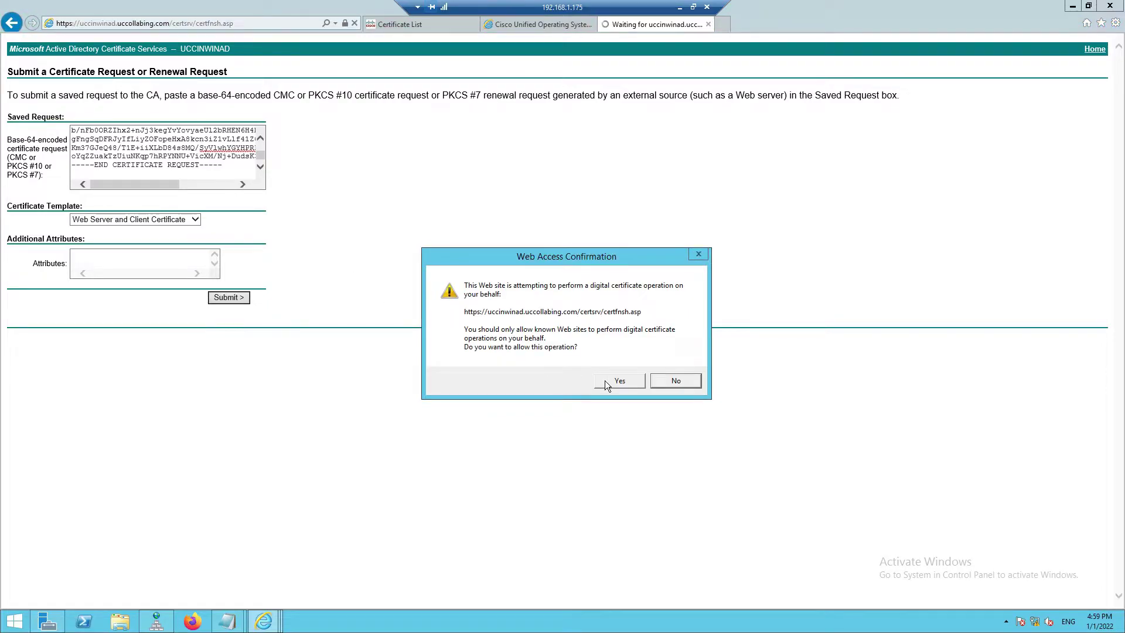
{"action": "left_click", "coordinate": [610, 381]}
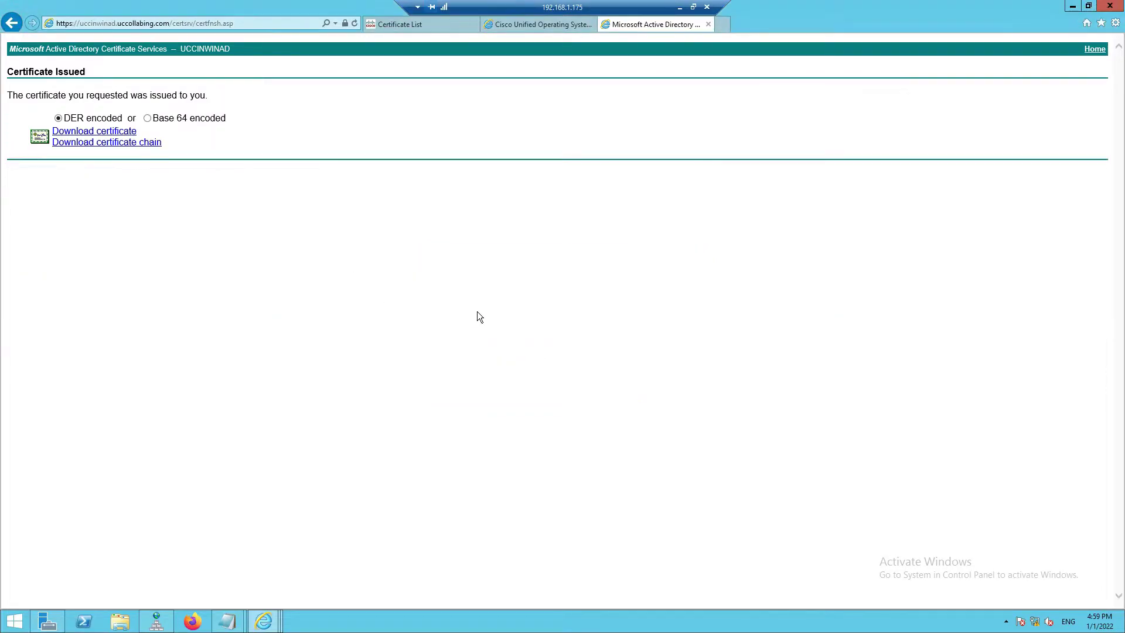
Download the issued certificate Base 64 encoded as CUCCert.cer, then return to the Certificate List tab.
{"action": "left_click", "coordinate": [150, 120]}
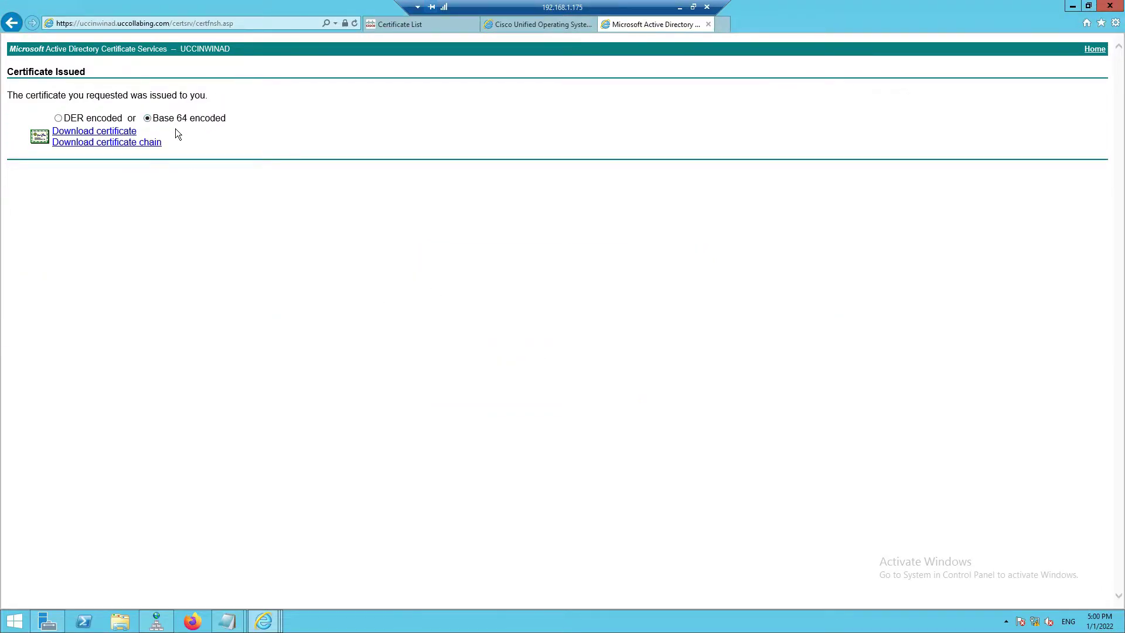
{"action": "left_click", "coordinate": [122, 133]}
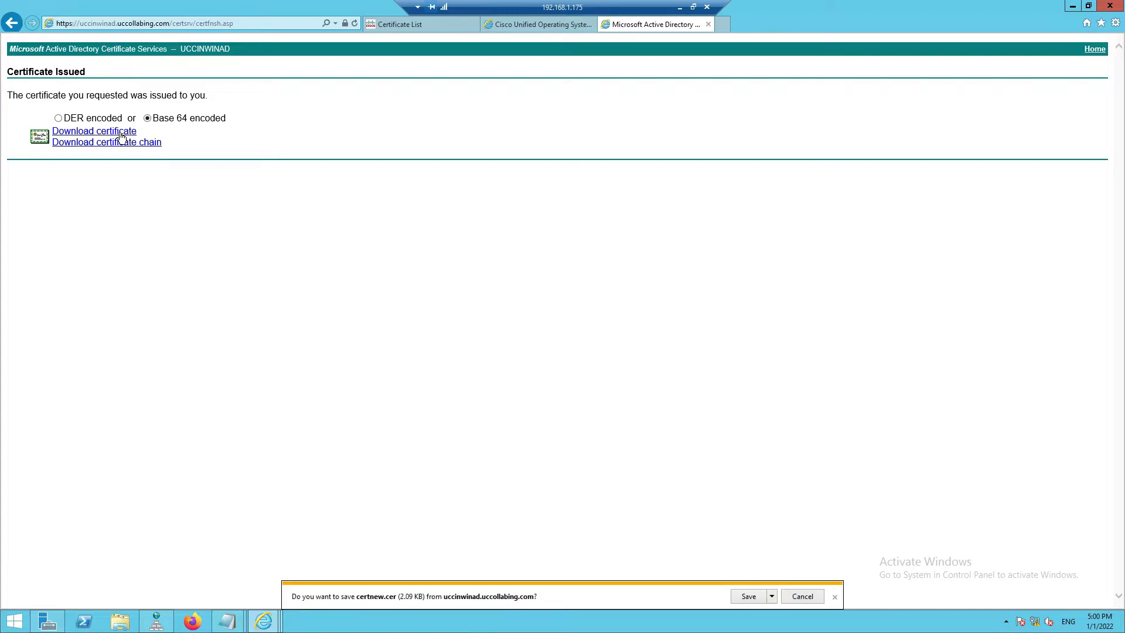
{"action": "left_click", "coordinate": [771, 596]}
{"action": "left_click", "coordinate": [798, 578]}
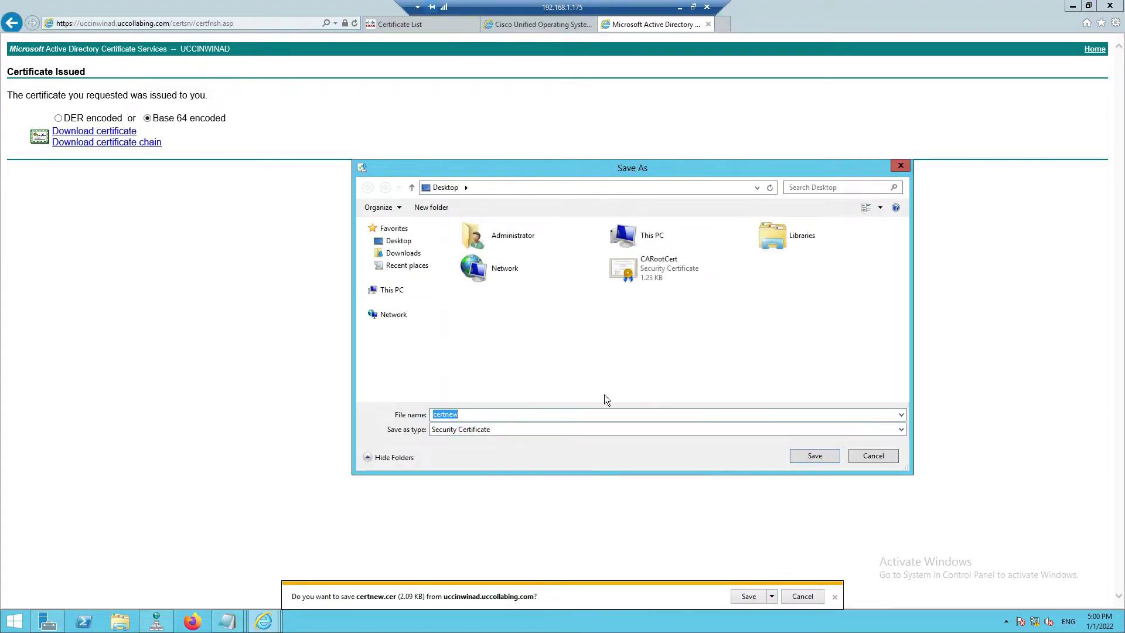
{"action": "type", "text": "CUCCert"}
{"action": "key", "text": "Return"}
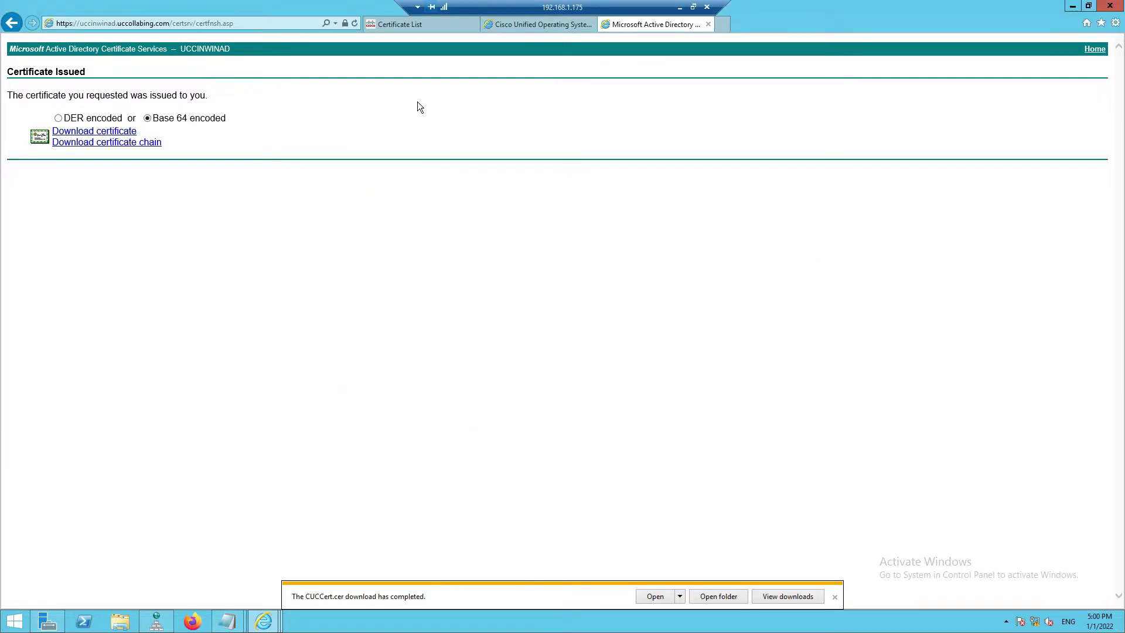
{"action": "left_click", "coordinate": [411, 26]}
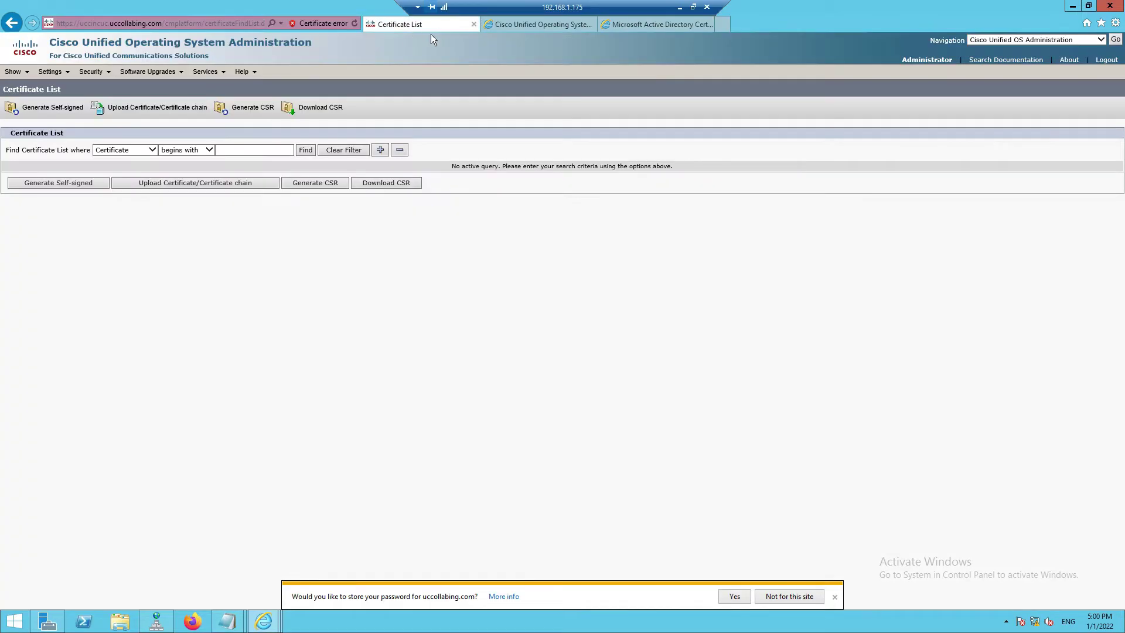
Upload CARootCert.cer with purpose tomcat-trust and description 'CA Root Cert'.
{"action": "left_click", "coordinate": [171, 109]}
{"action": "left_click_drag", "start_coordinate": [227, 44], "coordinate": [513, 130]}
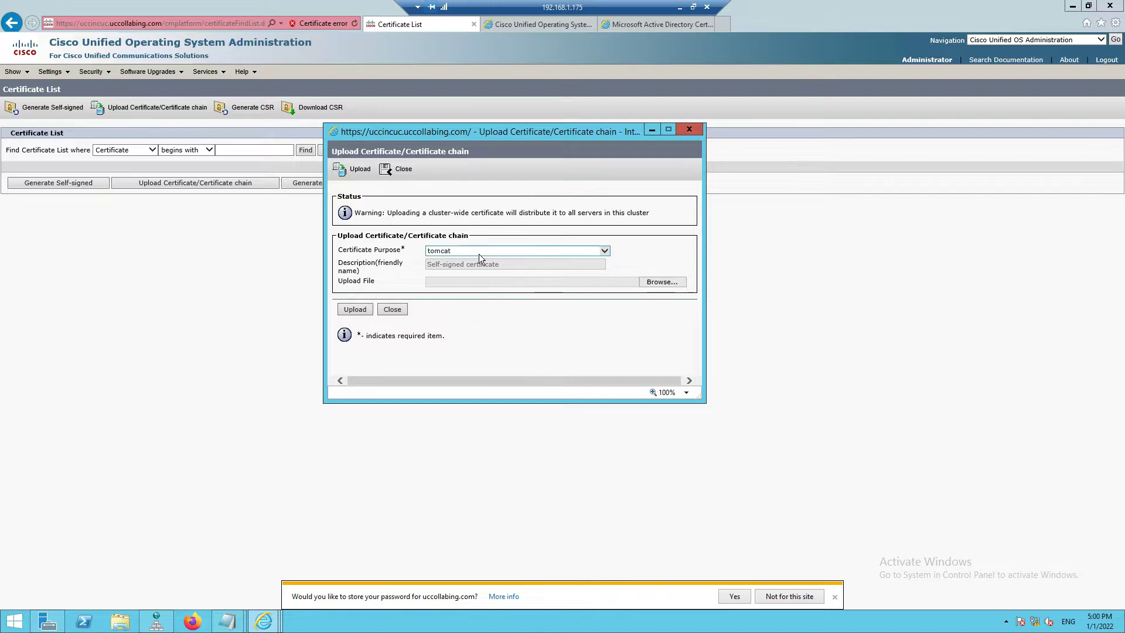
{"action": "left_click", "coordinate": [538, 252]}
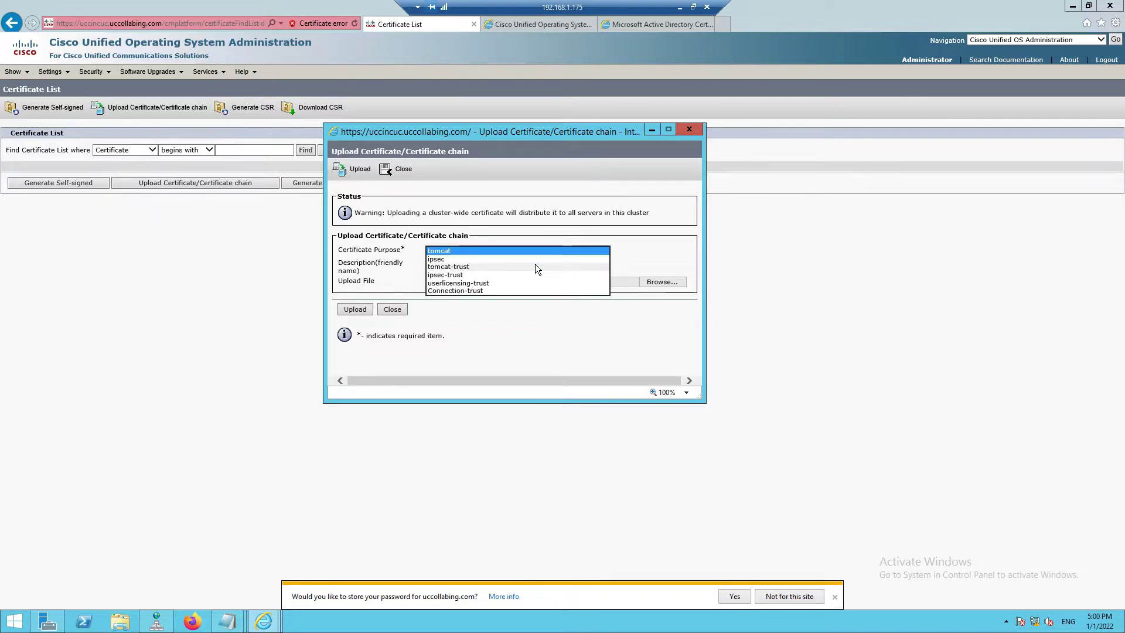
{"action": "left_click", "coordinate": [536, 266]}
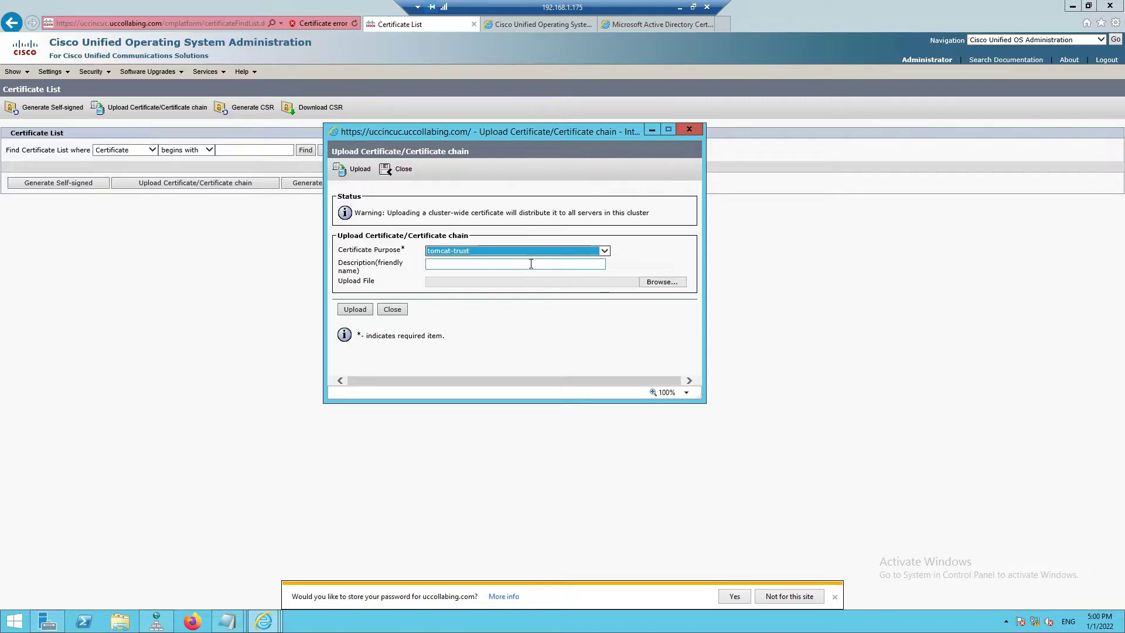
{"action": "left_click", "coordinate": [531, 263]}
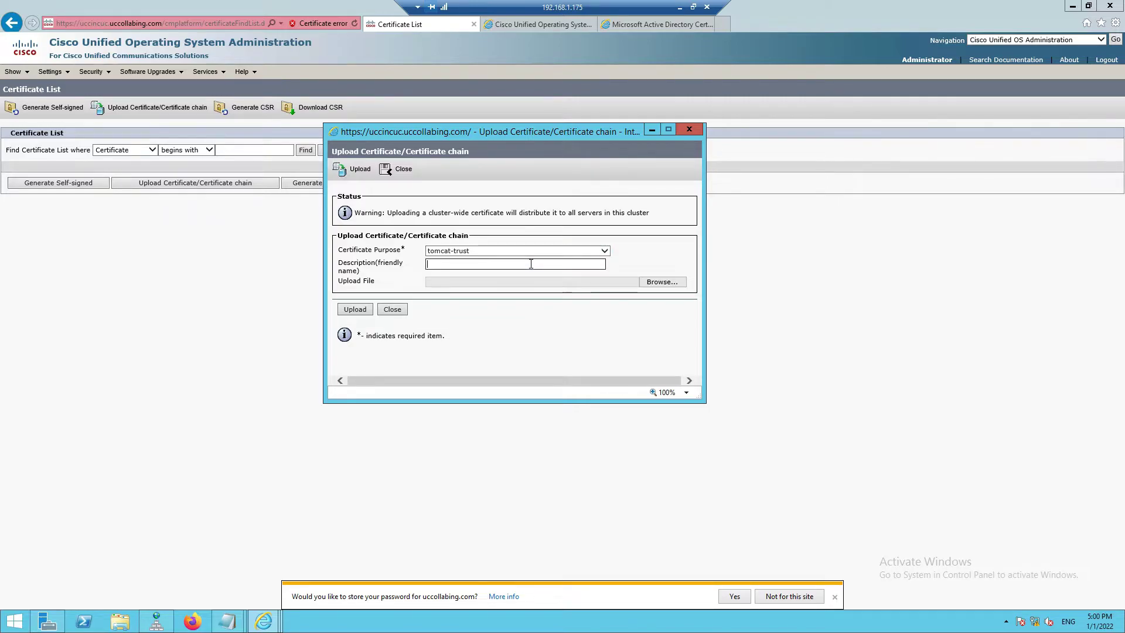
{"action": "type", "text": "CA Root Cert"}
{"action": "left_click", "coordinate": [658, 282]}
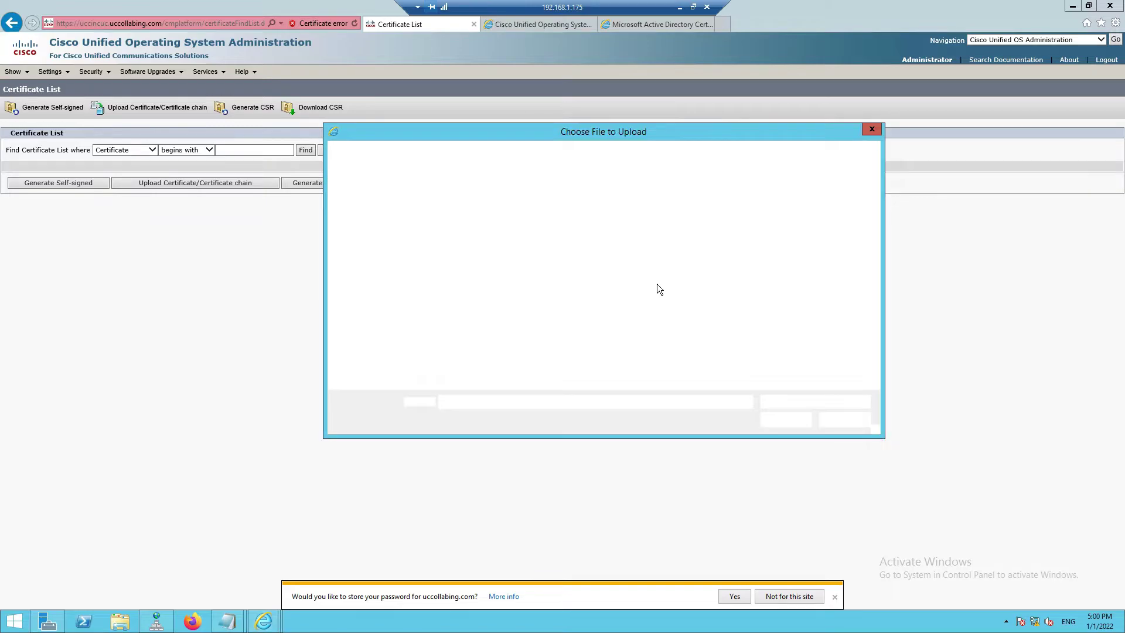
{"action": "left_click", "coordinate": [760, 246]}
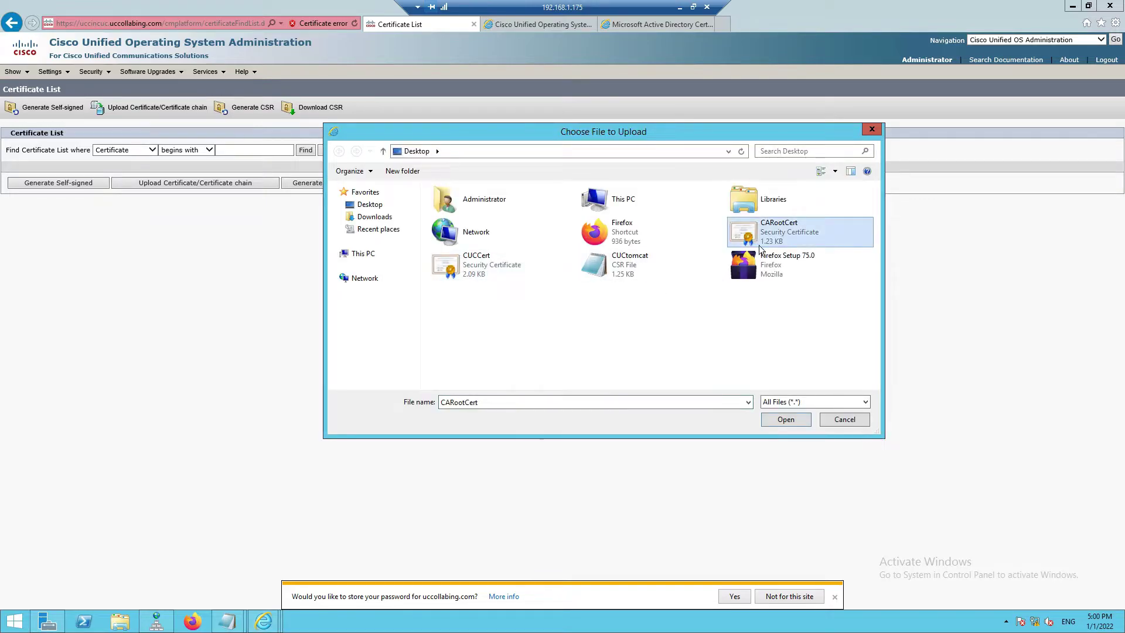
{"action": "left_click", "coordinate": [788, 419]}
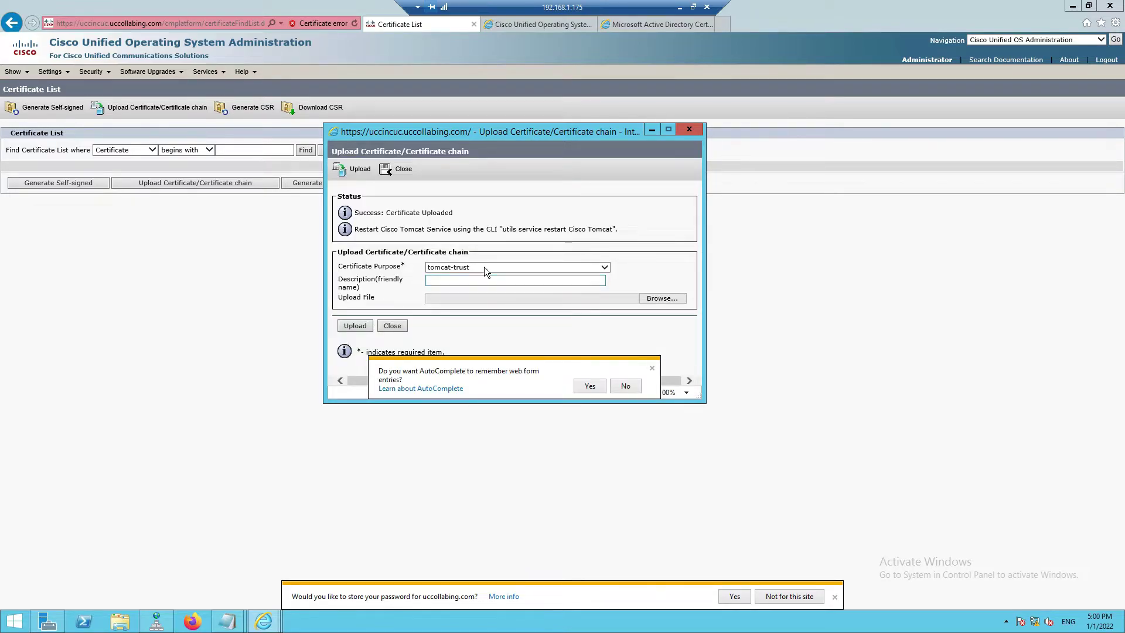
Upload the signed CUCCert.cer with purpose tomcat, then dismiss AutoComplete and close the window.
{"action": "left_click", "coordinate": [484, 266]}
{"action": "left_click", "coordinate": [480, 252]}
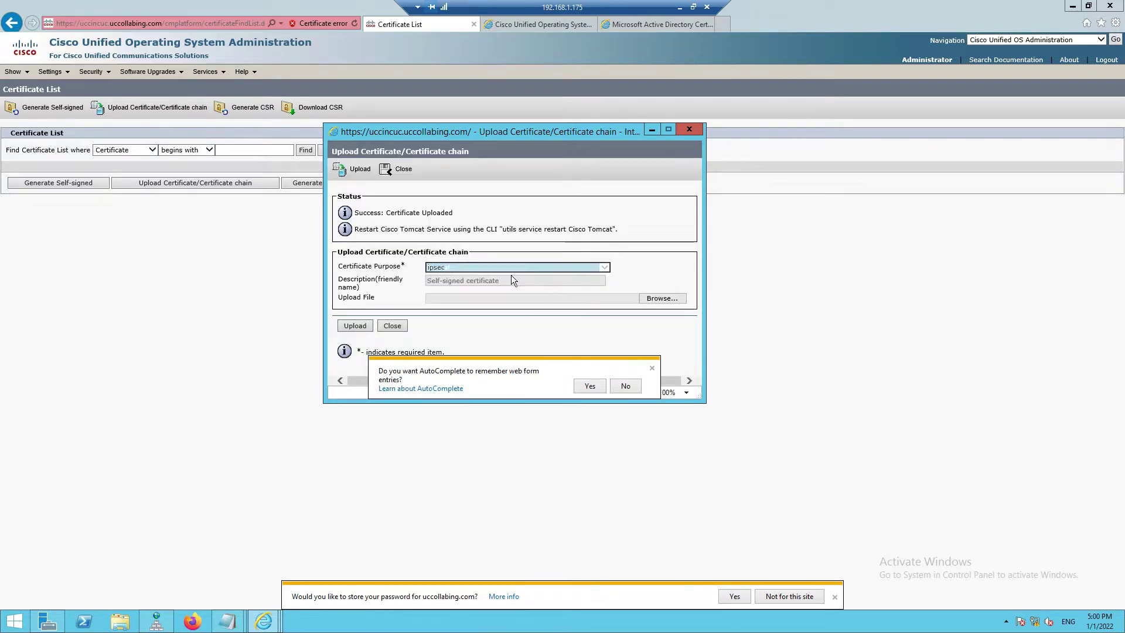
{"action": "left_click", "coordinate": [673, 300]}
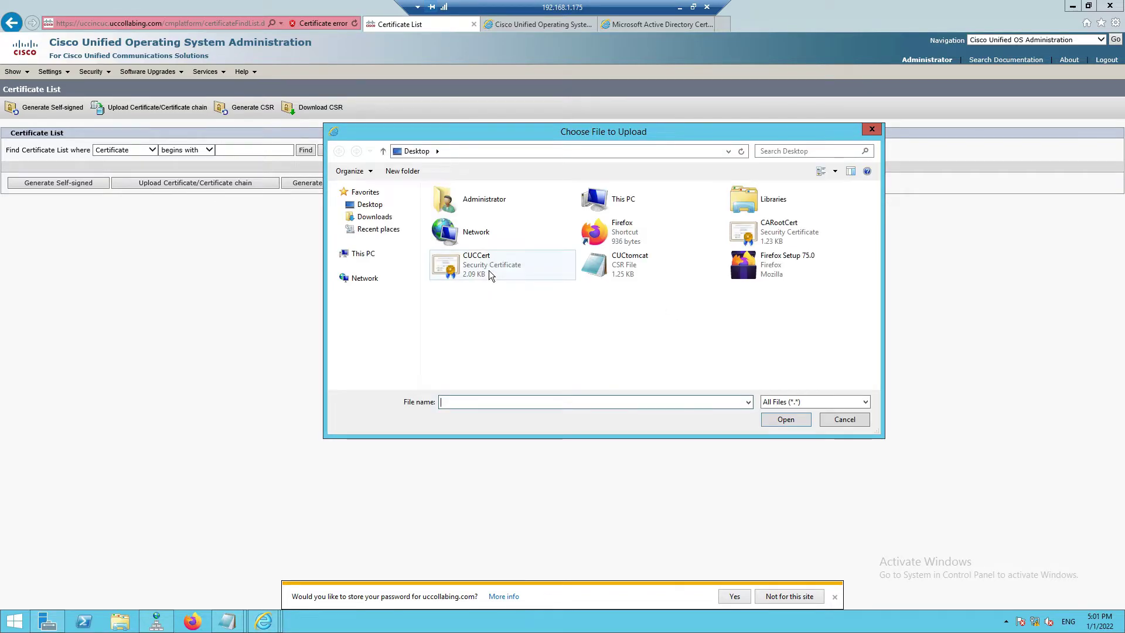
{"action": "left_click", "coordinate": [489, 270]}
{"action": "left_click", "coordinate": [792, 423]}
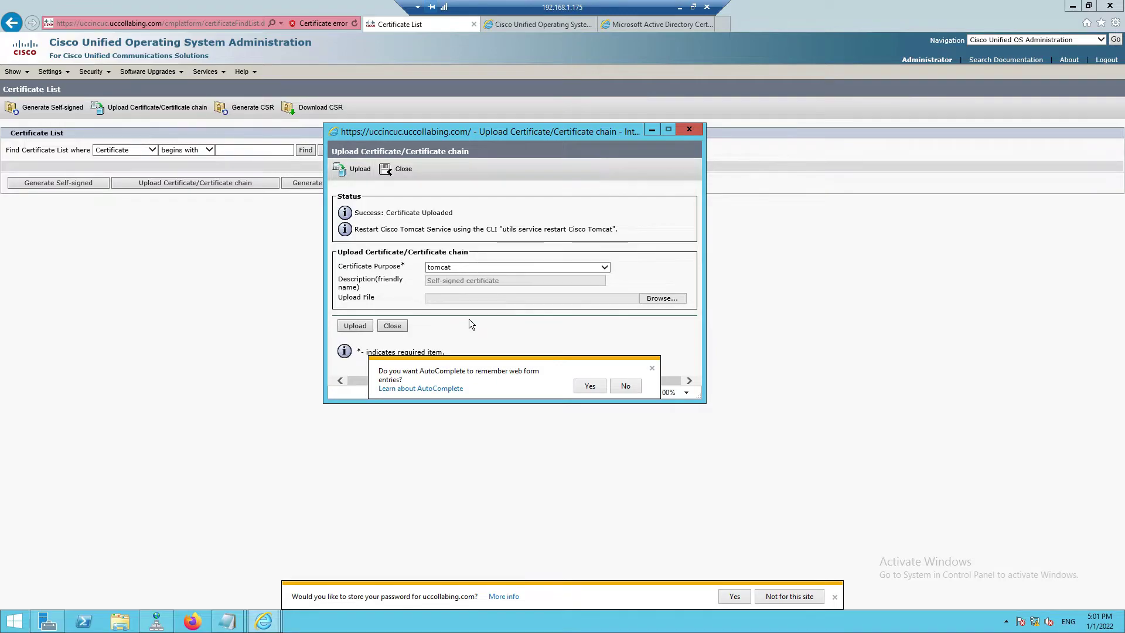
{"action": "left_click", "coordinate": [651, 368]}
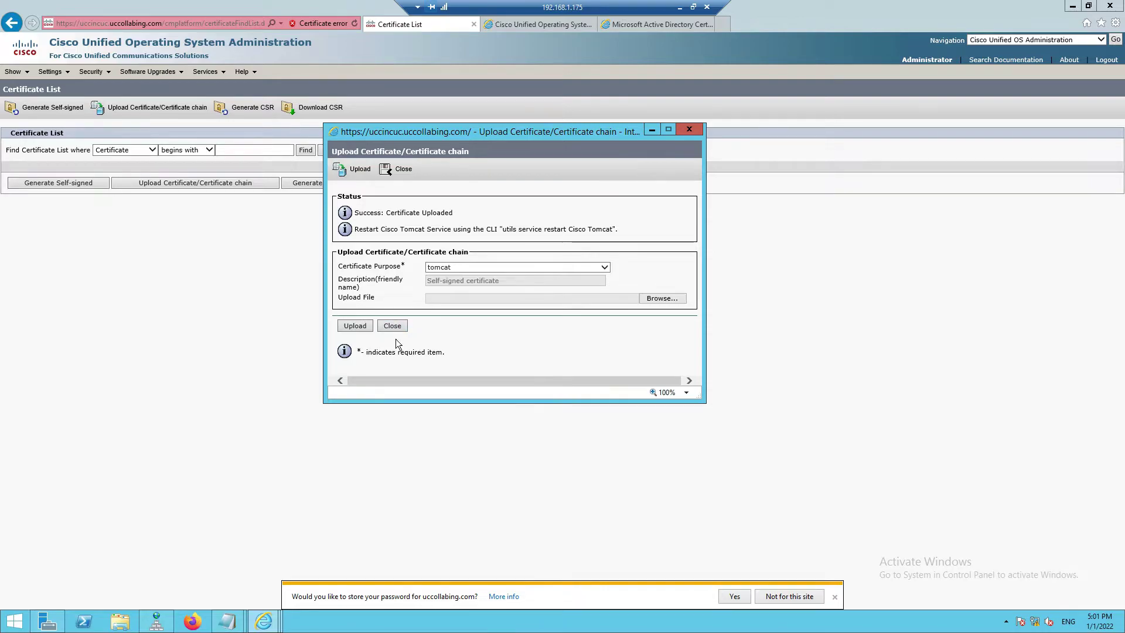
{"action": "left_click", "coordinate": [393, 327]}
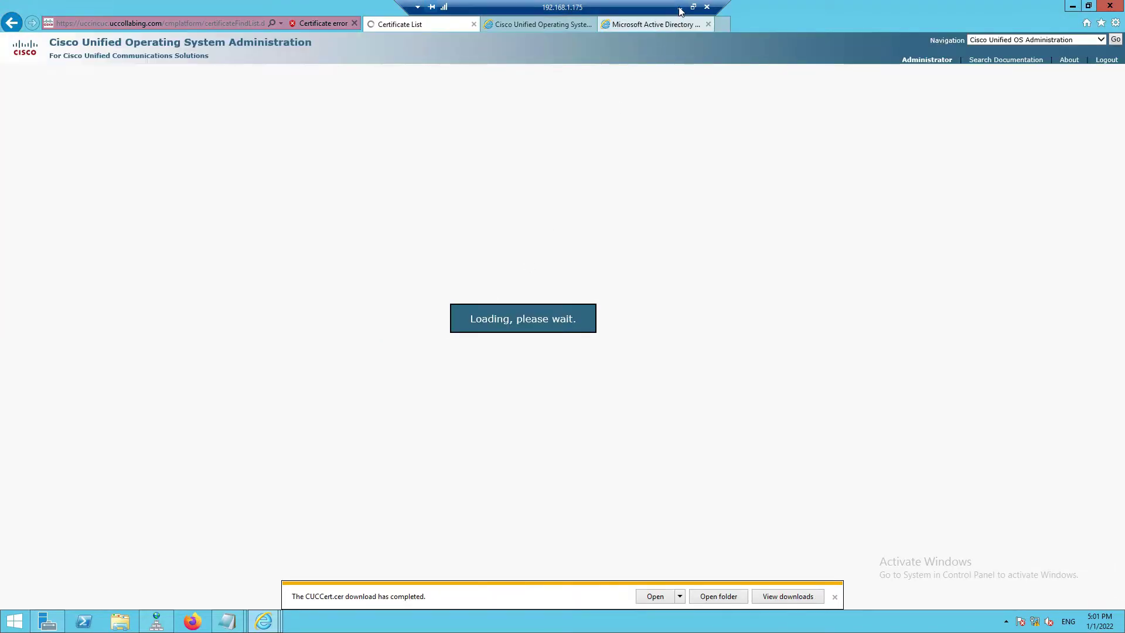
Log in to the UCCINCUC console as the administrator and run 'utils service restart Cisco Tomcat'.
{"action": "left_click", "coordinate": [679, 11]}
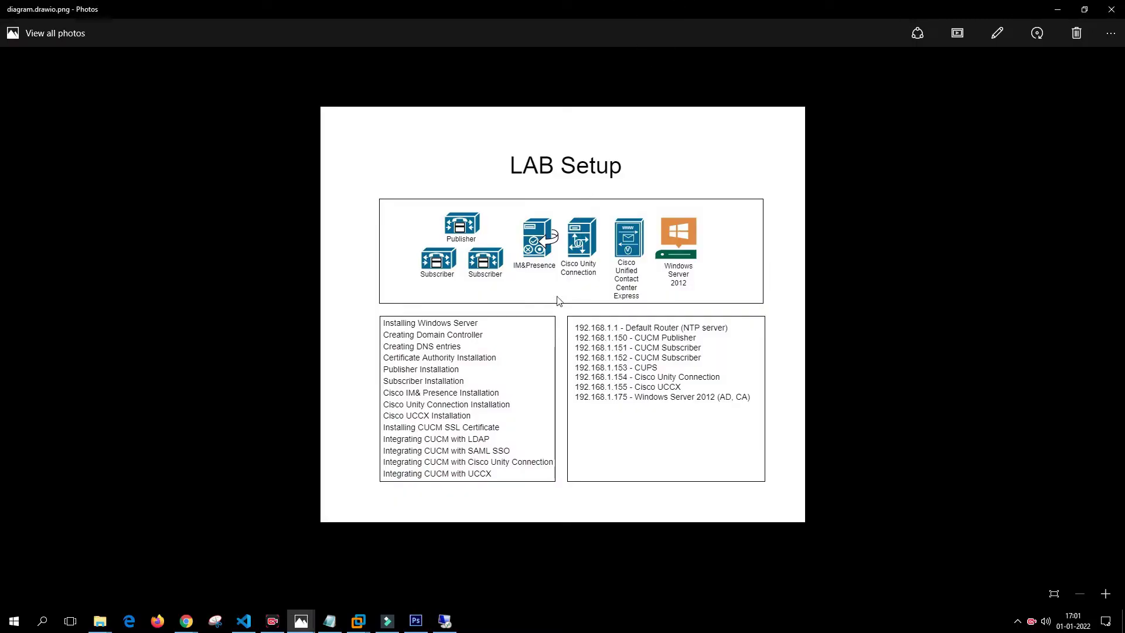
{"action": "mouse_move", "coordinate": [358, 619]}
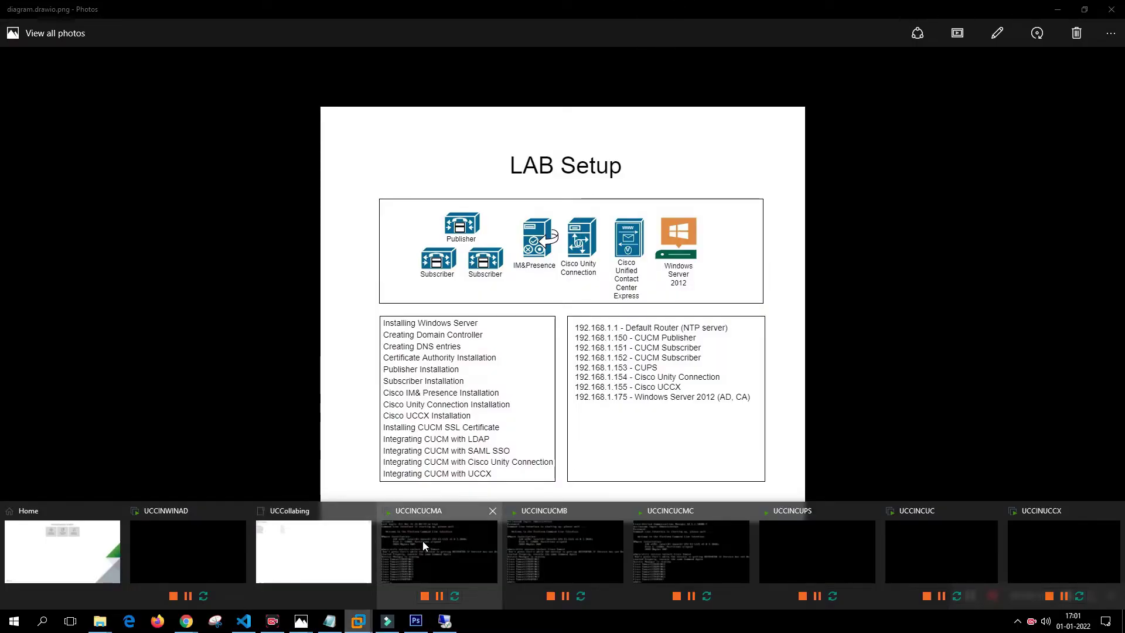
{"action": "left_click", "coordinate": [900, 542]}
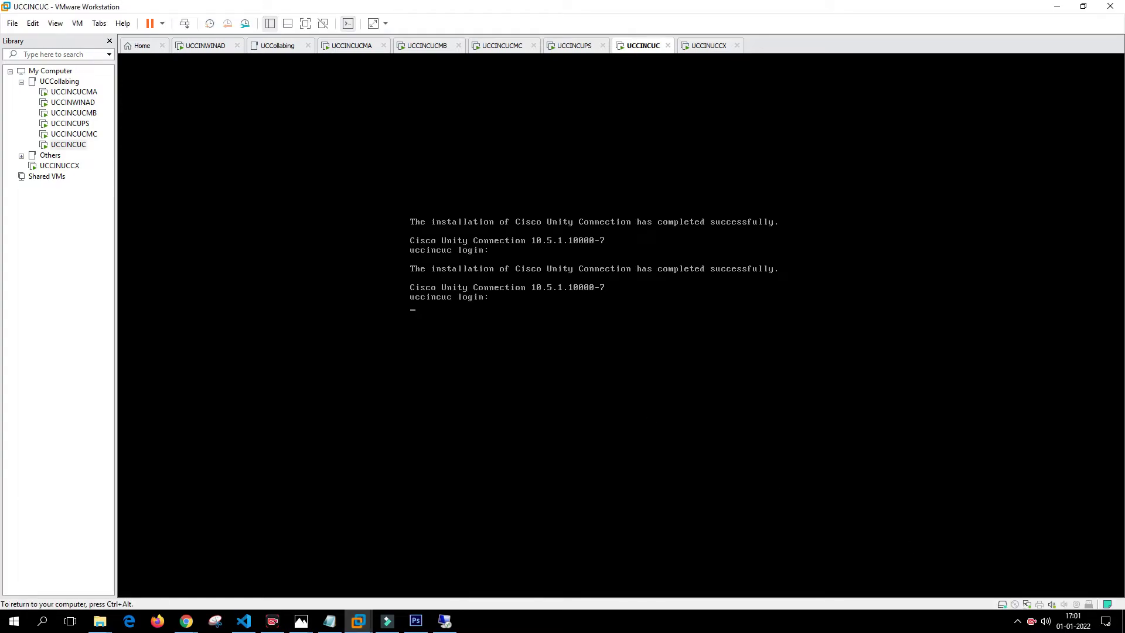
{"action": "type", "text": "Administrator"}
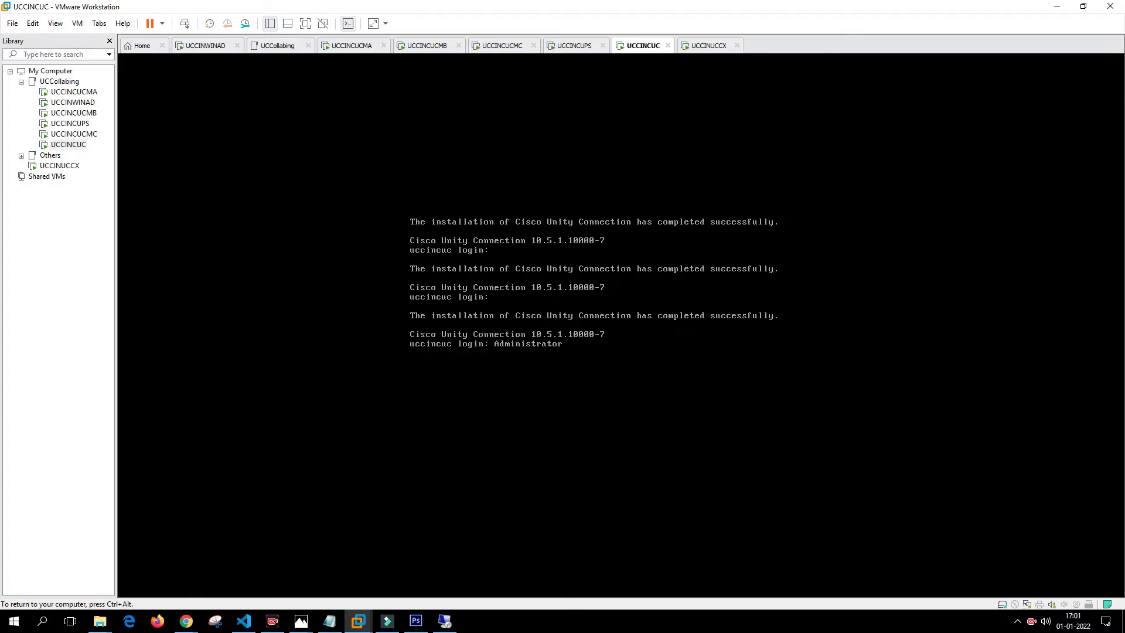
{"action": "key", "text": "Return"}
{"action": "key", "text": "Return"}
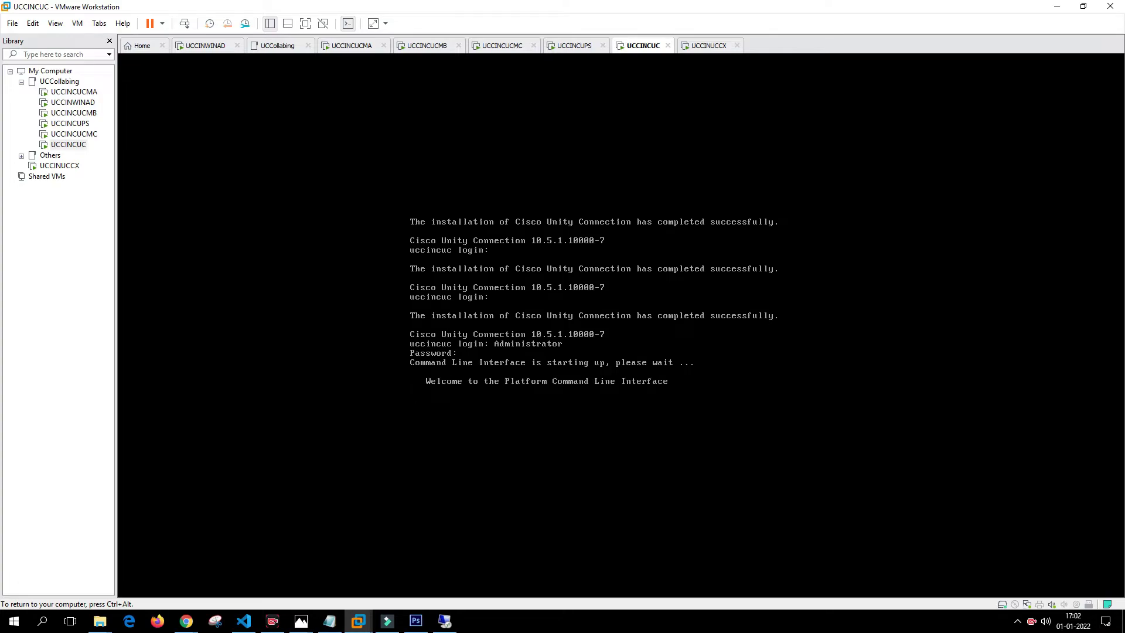
{"action": "type", "text": "utils s"}
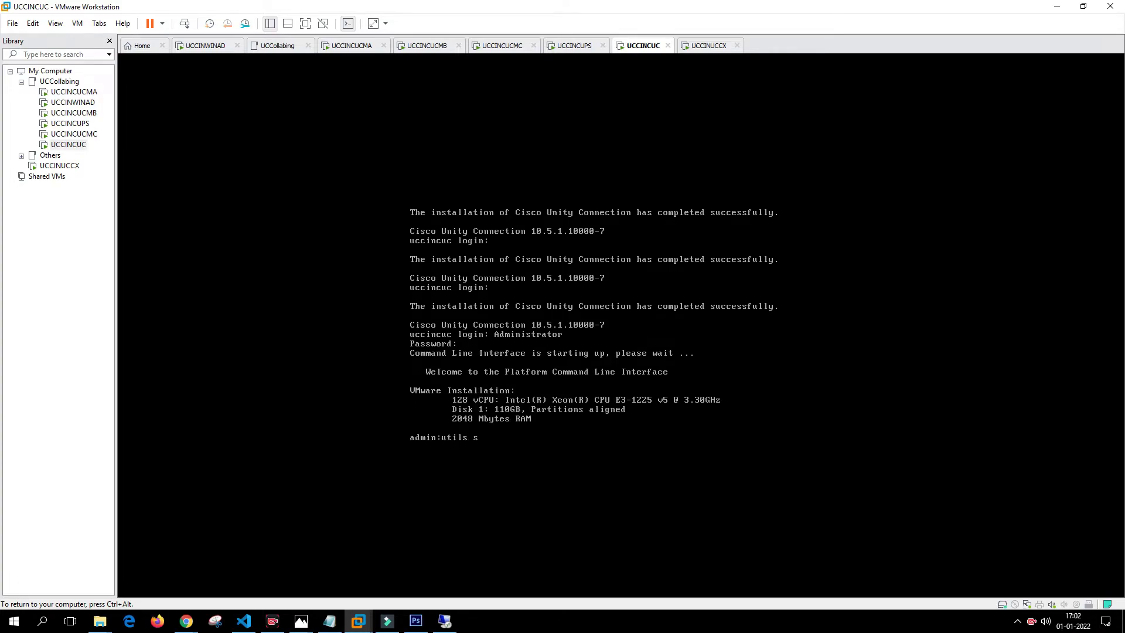
{"action": "type", "text": "ervice restart Cisco Tomcat"}
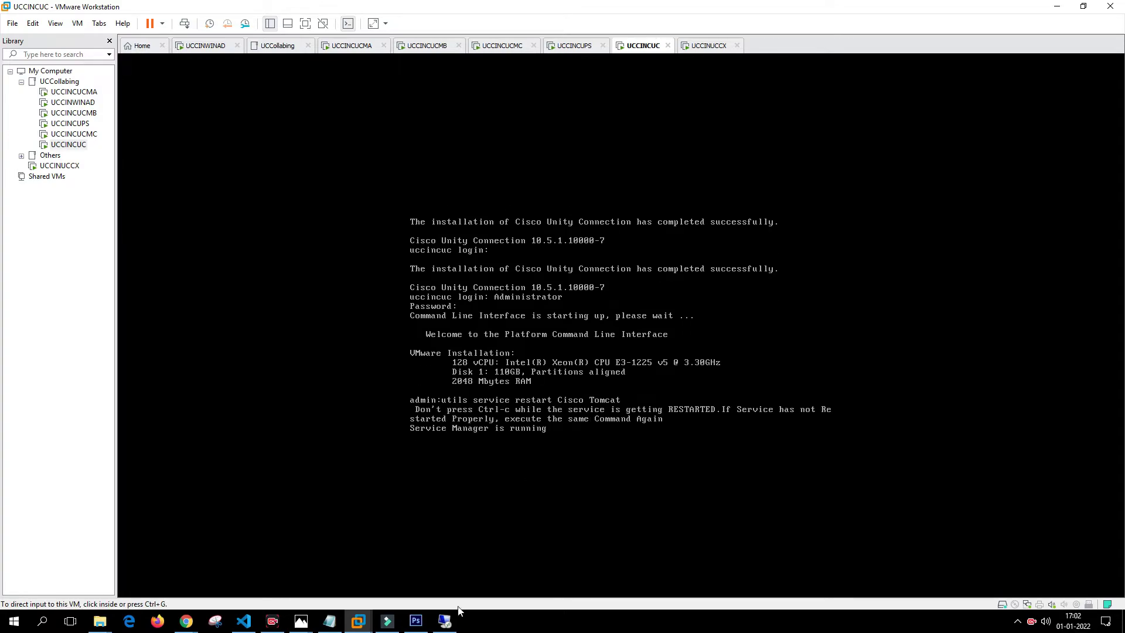
Return to Internet Explorer and show the Cisco Unified Operating System Administration home page.
{"action": "left_click", "coordinate": [446, 621]}
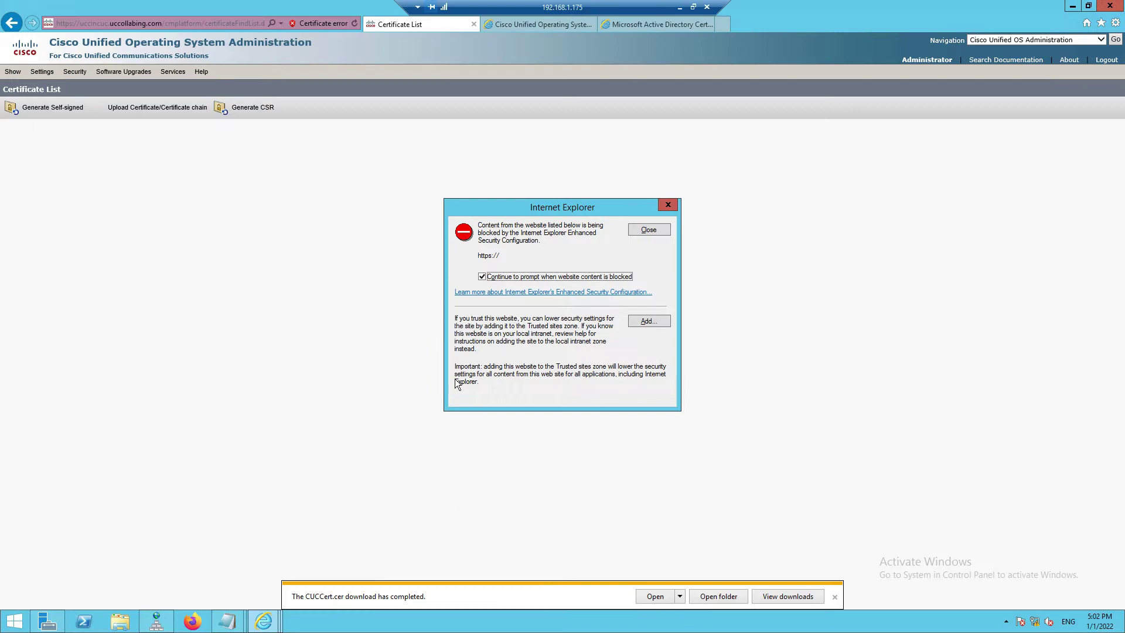
{"action": "left_click", "coordinate": [647, 229]}
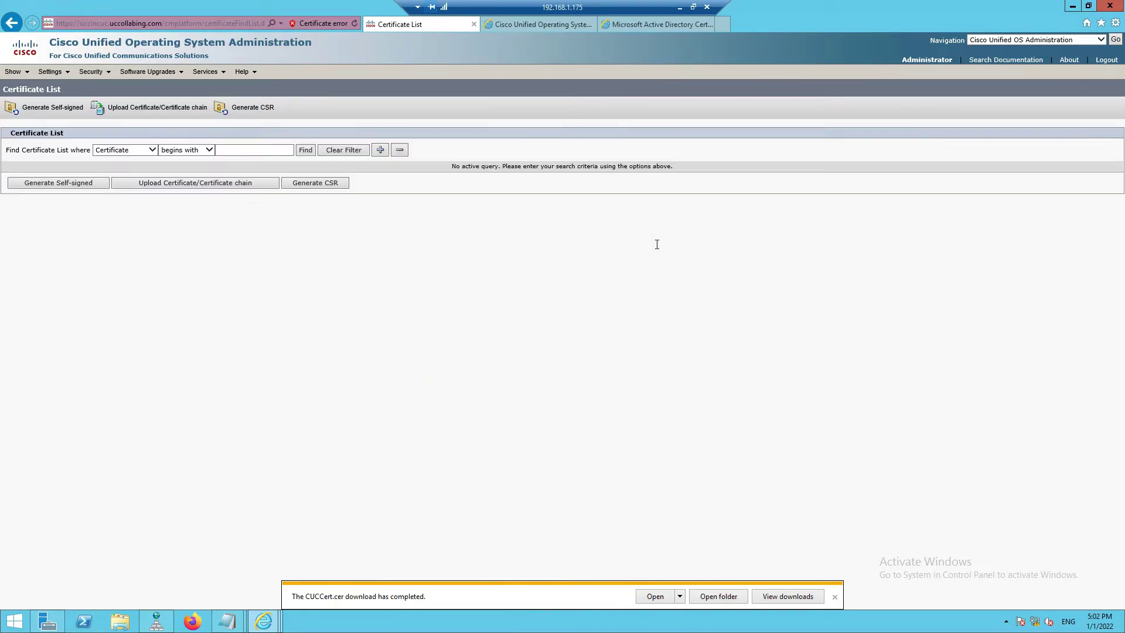
{"action": "left_click", "coordinate": [532, 29]}
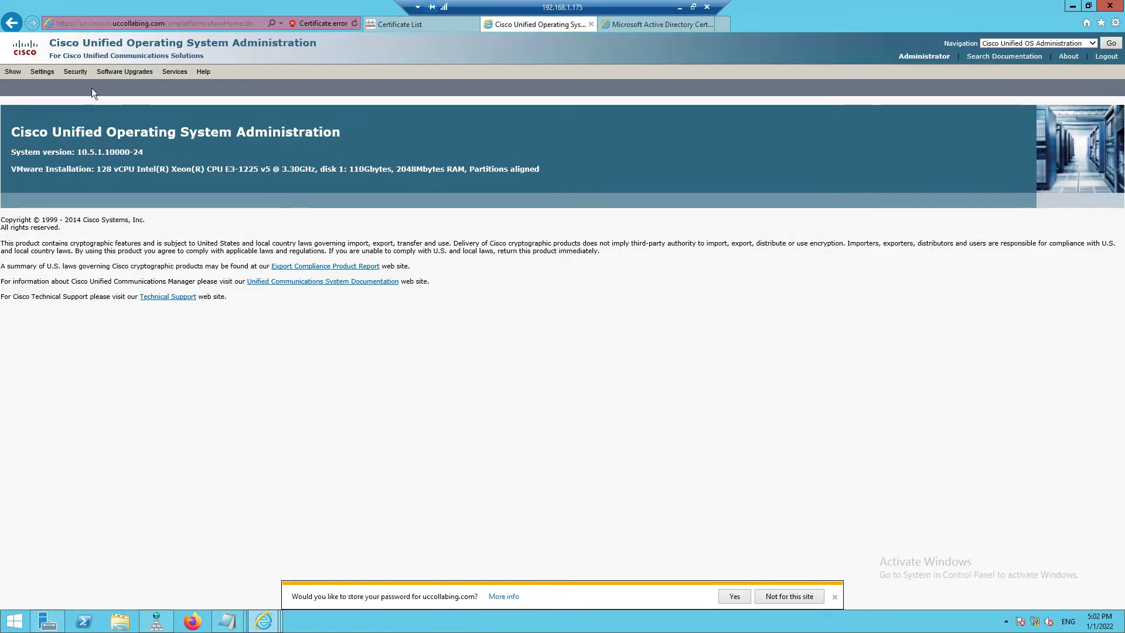
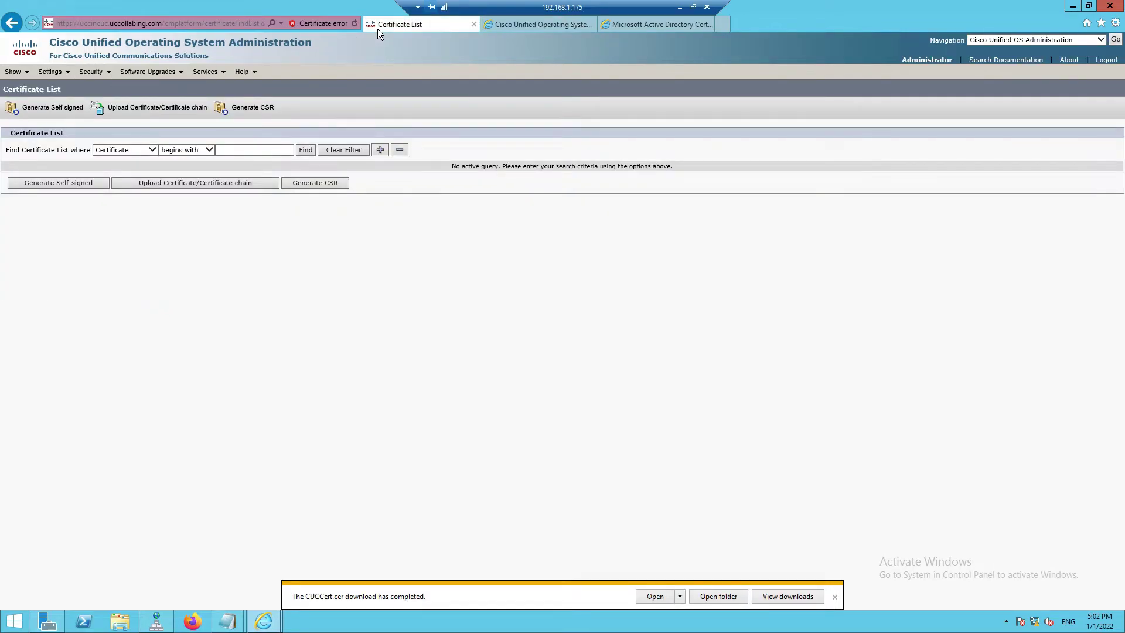
Replace showHome.do with certificateFindList.do in the UCCX tab to load its Certificate List.
{"action": "left_click", "coordinate": [202, 25]}
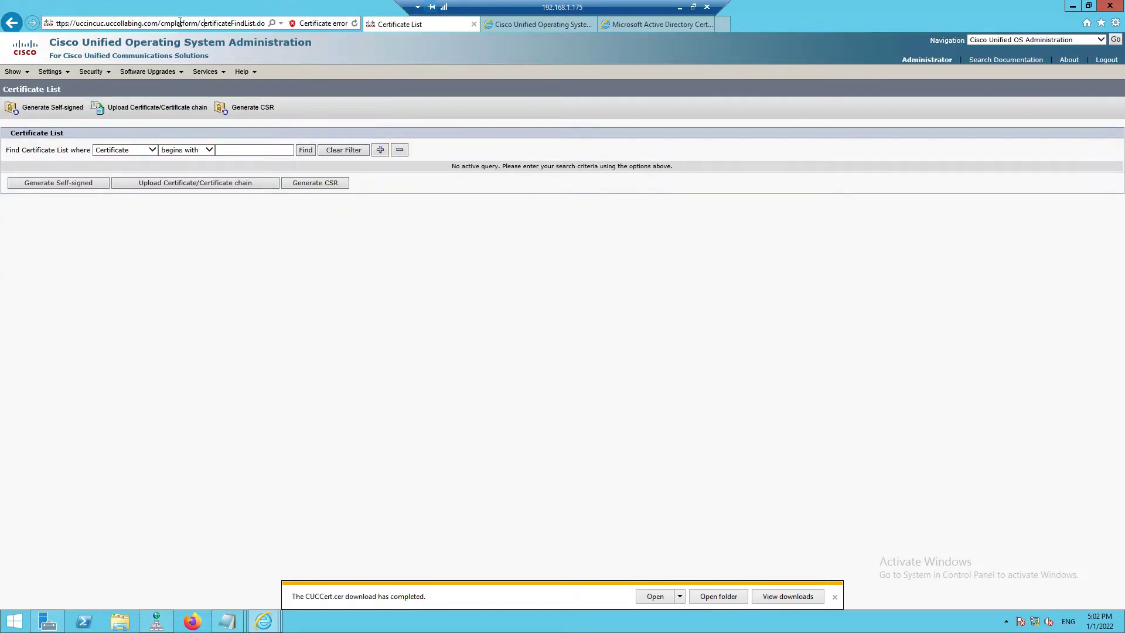
{"action": "left_click_drag", "start_coordinate": [202, 23], "coordinate": [280, 24]}
{"action": "left_click", "coordinate": [281, 23]}
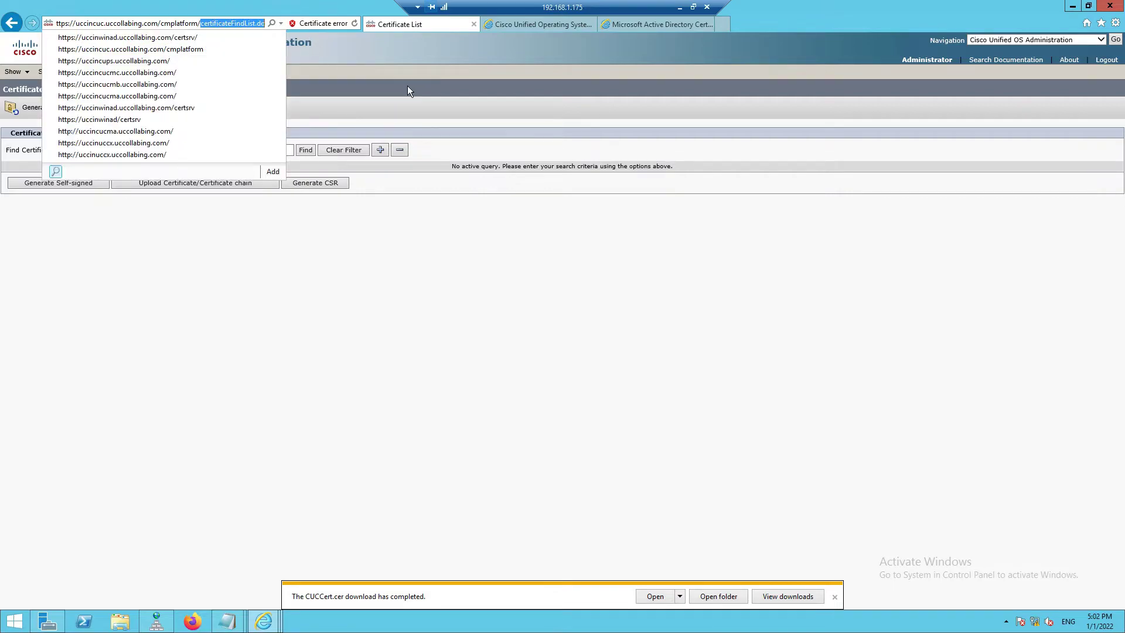
{"action": "left_click", "coordinate": [508, 25]}
{"action": "left_click", "coordinate": [242, 24]}
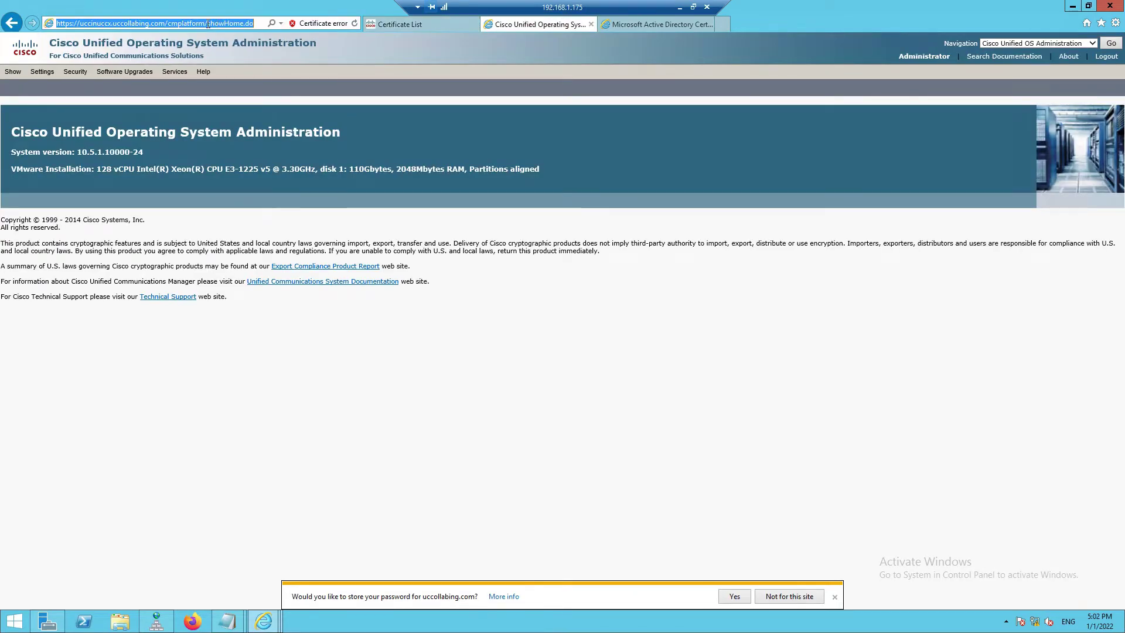
{"action": "left_click", "coordinate": [257, 25]}
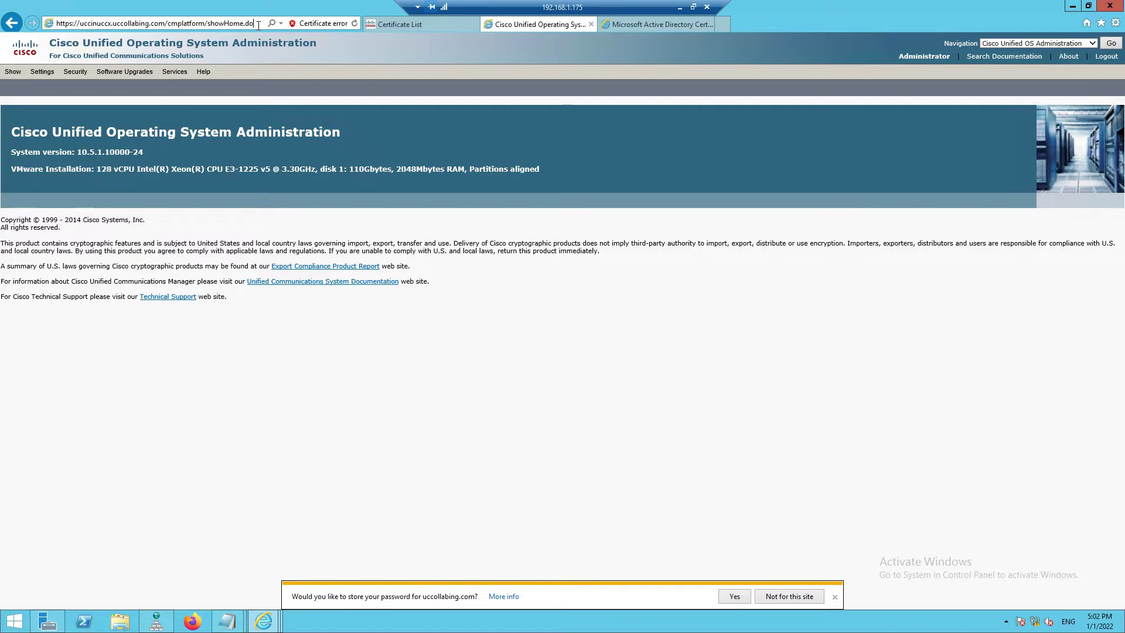
{"action": "key", "text": "BackSpace"}
{"action": "key", "text": "BackSpace"}
{"action": "key", "text": "BackSpace"}
{"action": "key", "text": "BackSpace"}
{"action": "key", "text": "BackSpace"}
{"action": "key", "text": "BackSpace"}
{"action": "key", "text": "BackSpace"}
{"action": "key", "text": "BackSpace"}
{"action": "key", "text": "BackSpace"}
{"action": "key", "text": "BackSpace"}
{"action": "key", "text": "BackSpace"}
{"action": "type", "text": "certificateFindList.do"}
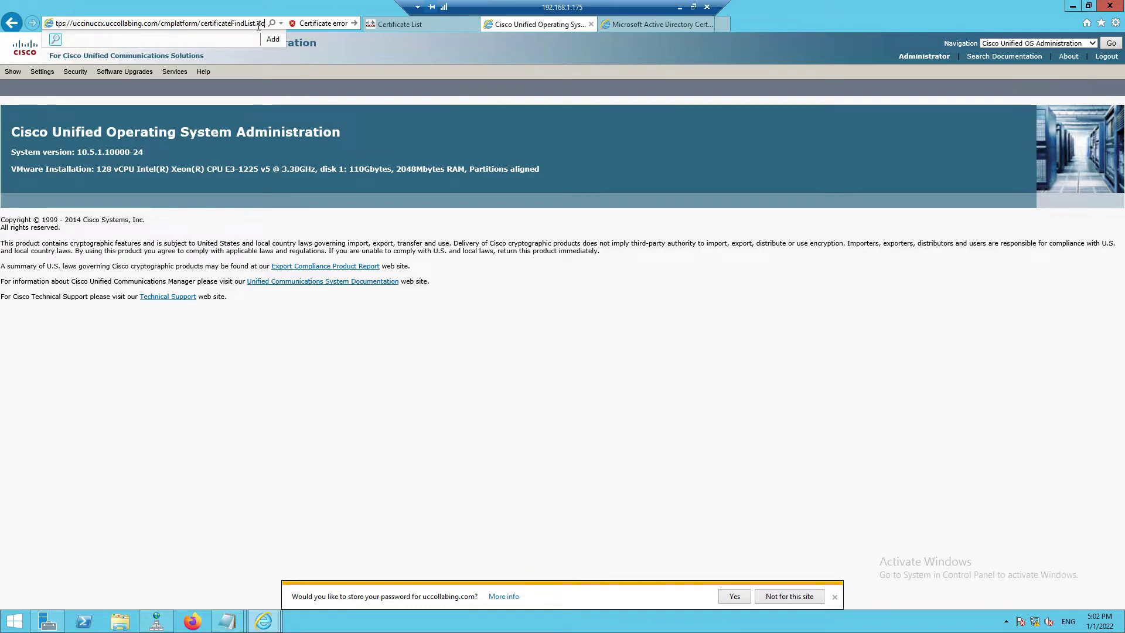
{"action": "key", "text": "Return"}
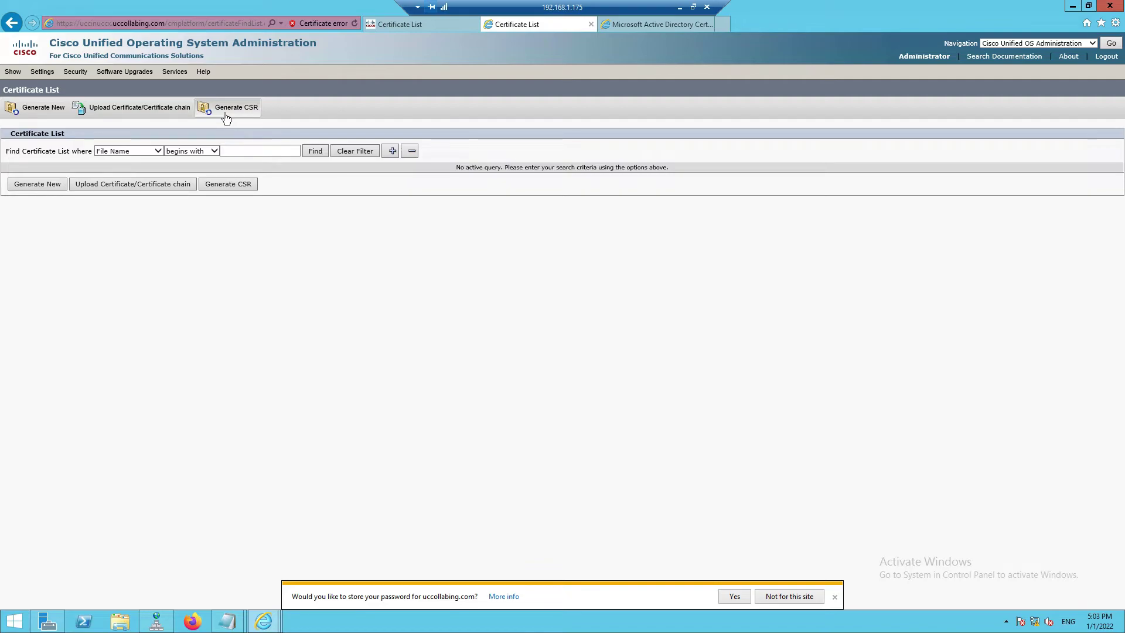
Generate a tomcat CSR on UCCX (1024-bit key, SHA1) and dismiss the result window.
{"action": "left_click", "coordinate": [226, 116]}
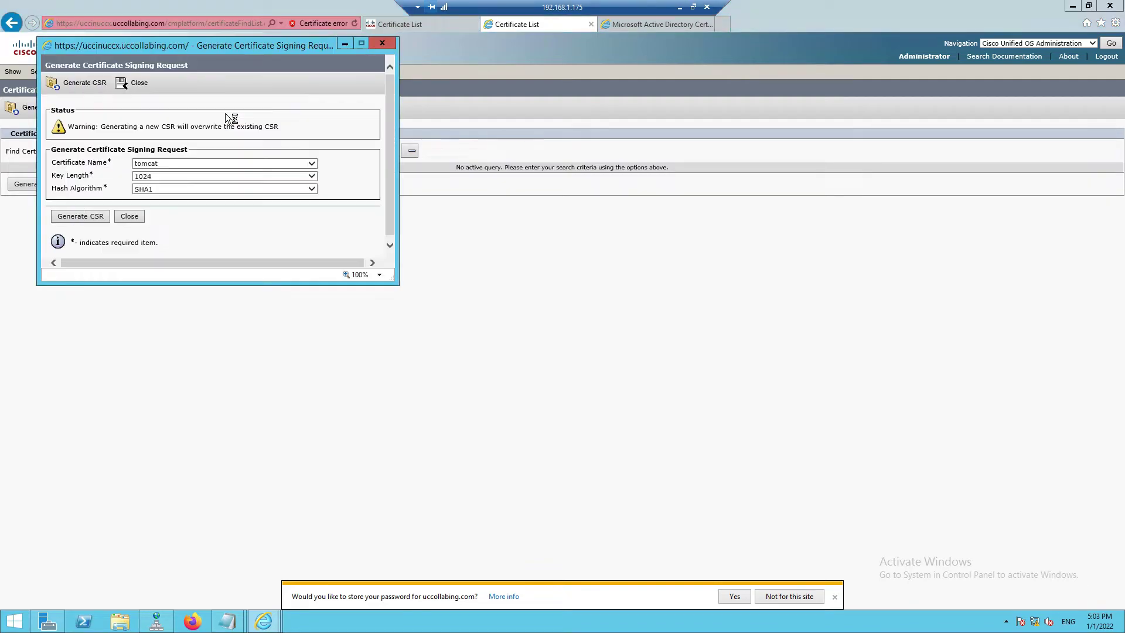
{"action": "left_click", "coordinate": [191, 162]}
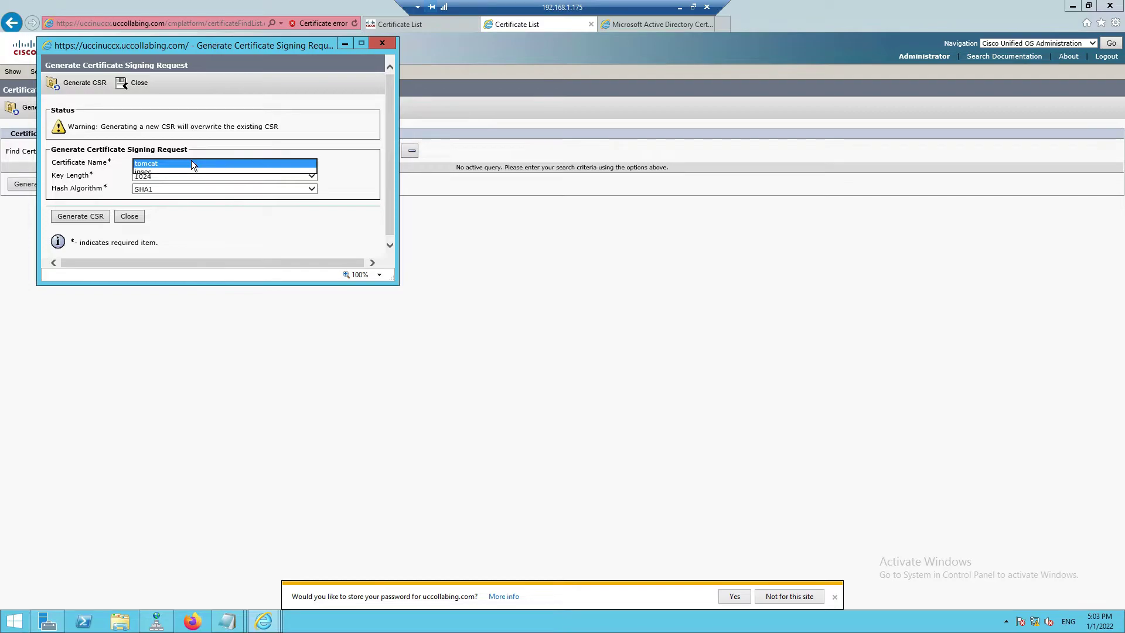
{"action": "left_click", "coordinate": [191, 168]}
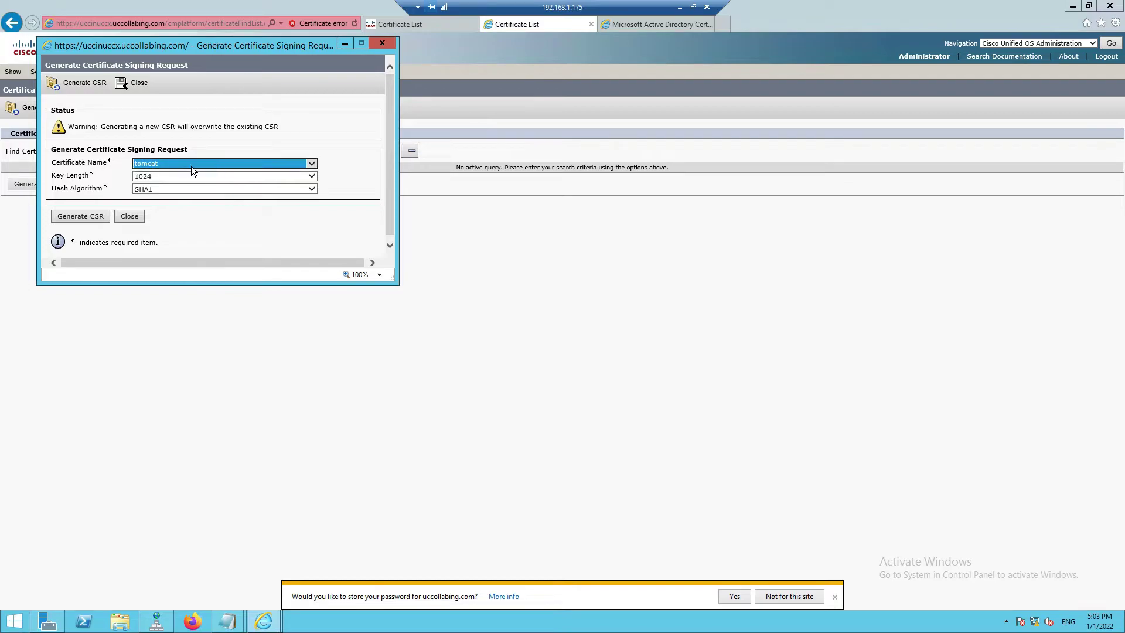
{"action": "left_click", "coordinate": [94, 218]}
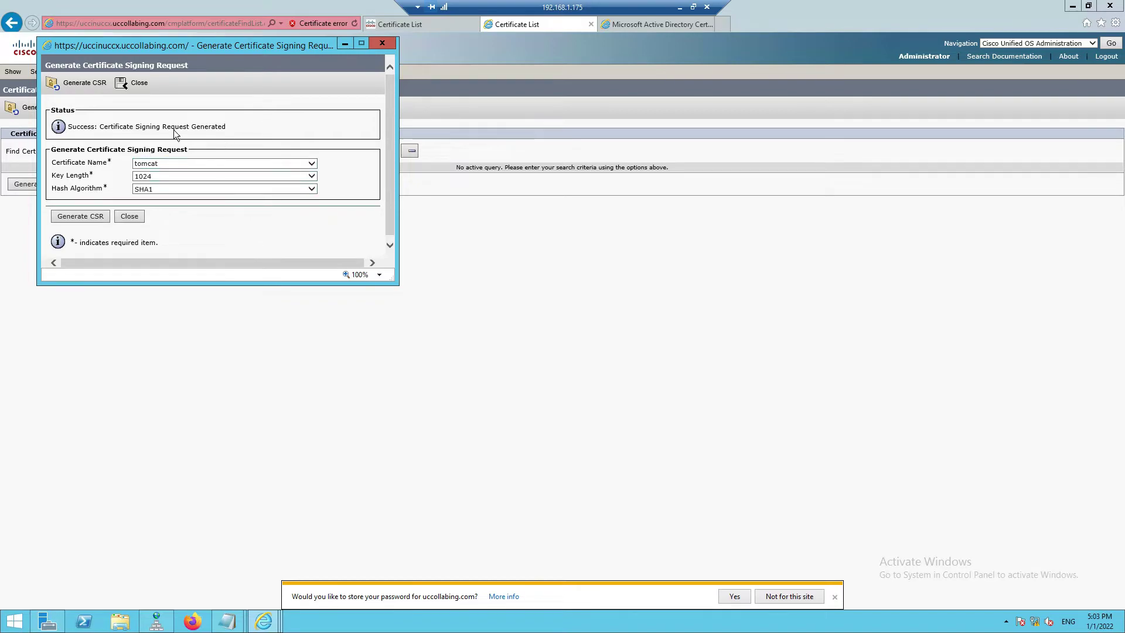
{"action": "left_click_drag", "start_coordinate": [99, 127], "coordinate": [225, 129]}
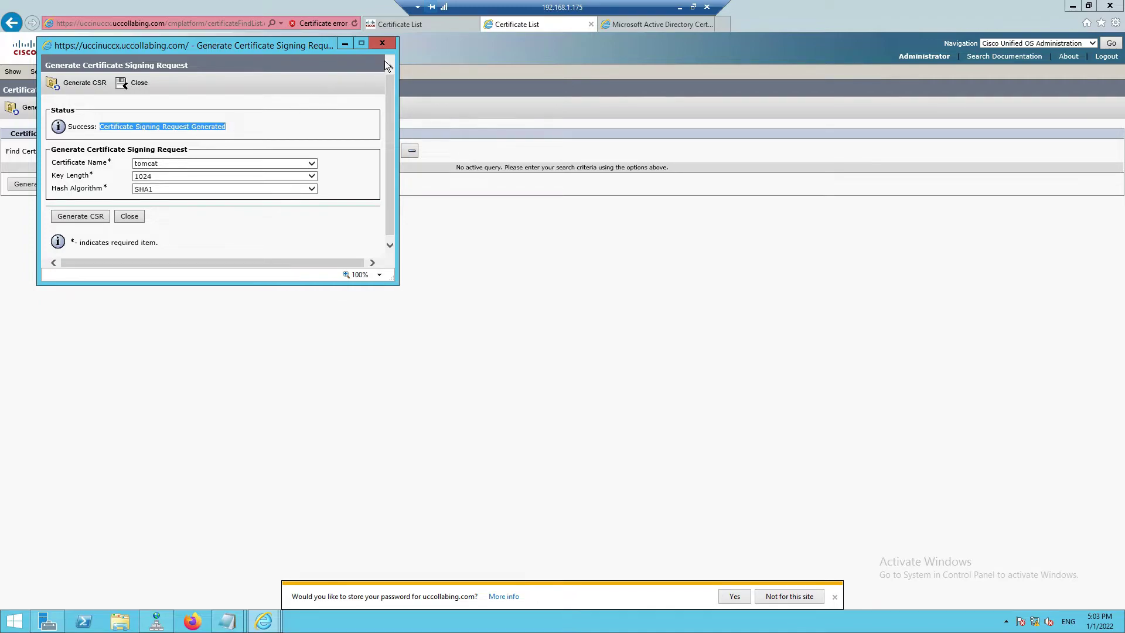
{"action": "left_click", "coordinate": [389, 45]}
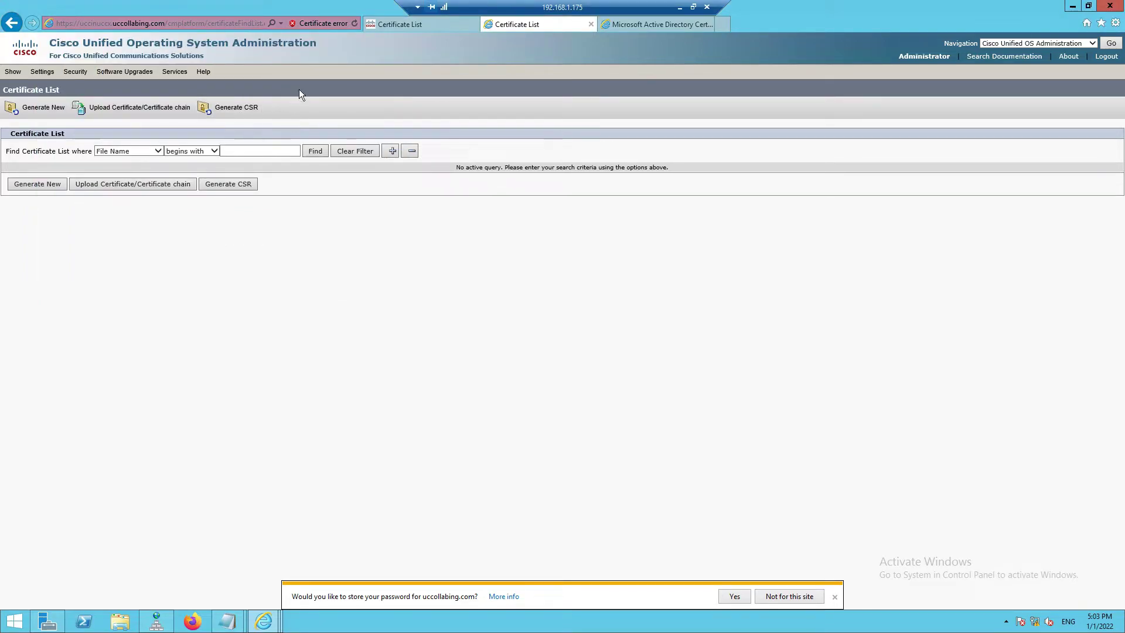
Reload the Certificate List and download the tomcat CSR, saving it as UCCXCSR.csr.
{"action": "left_click", "coordinate": [198, 23]}
{"action": "key", "text": "Return"}
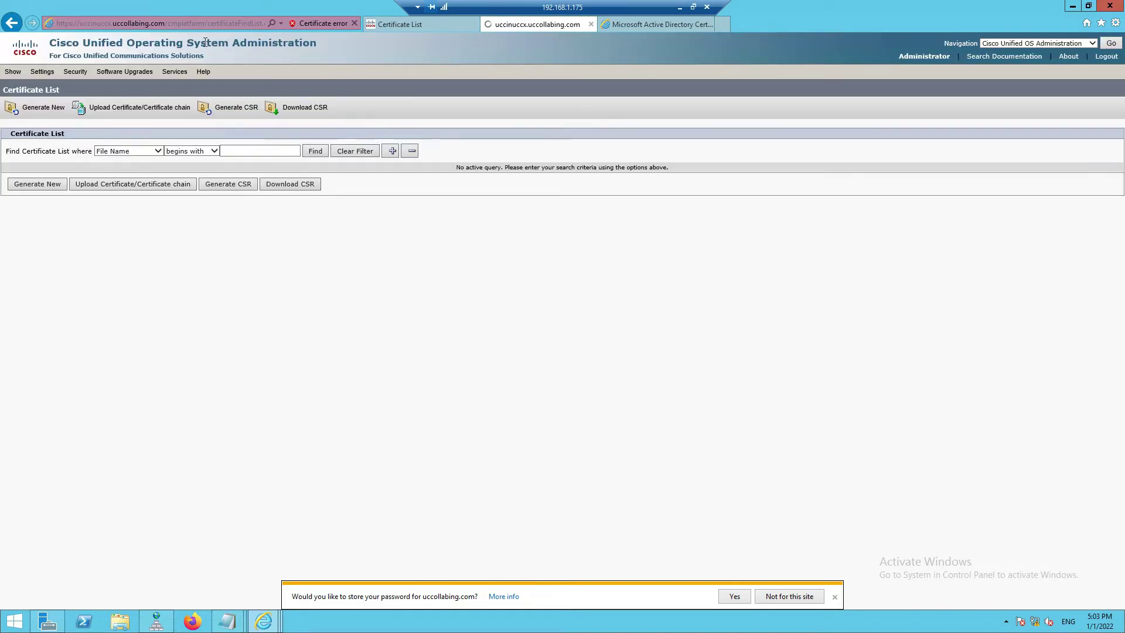
{"action": "left_click", "coordinate": [305, 107]}
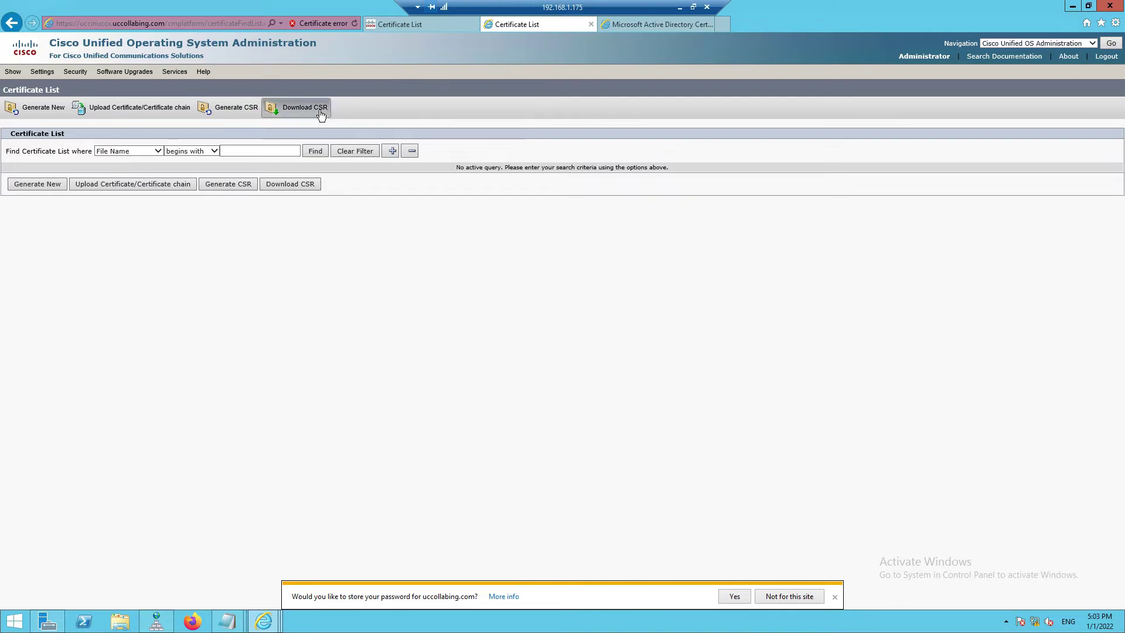
{"action": "left_click", "coordinate": [107, 192]}
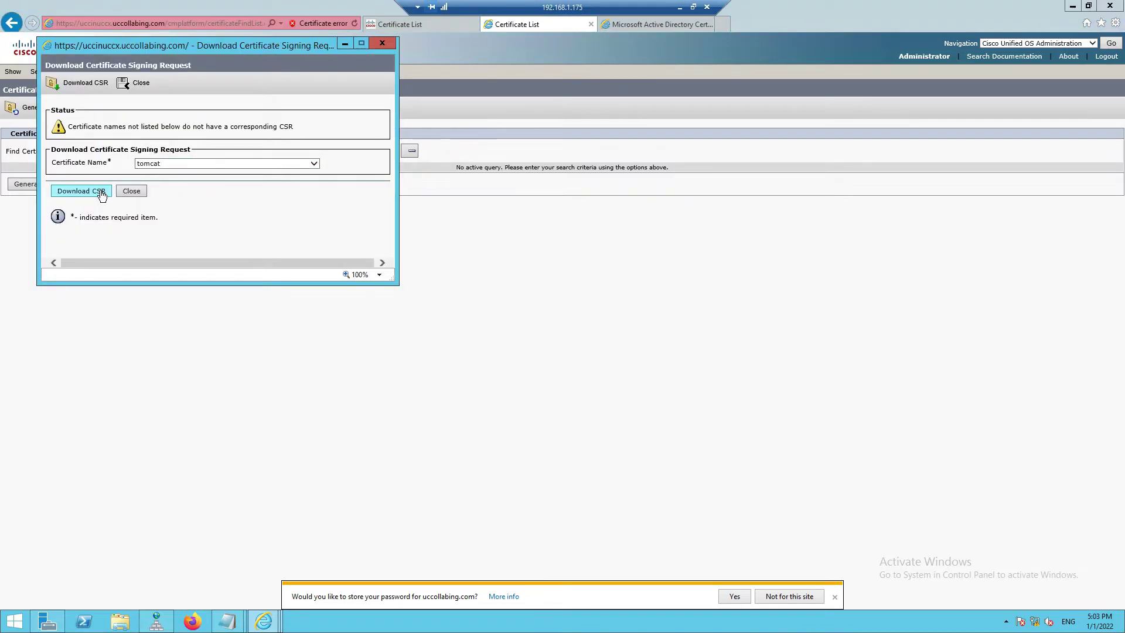
{"action": "left_click", "coordinate": [305, 268]}
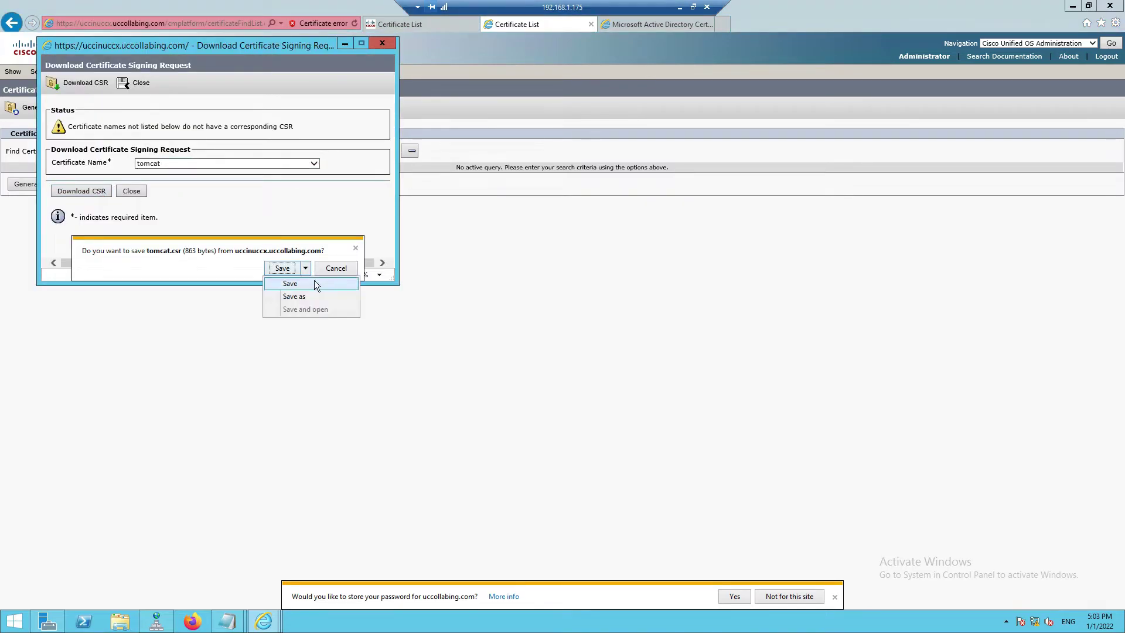
{"action": "left_click", "coordinate": [315, 295]}
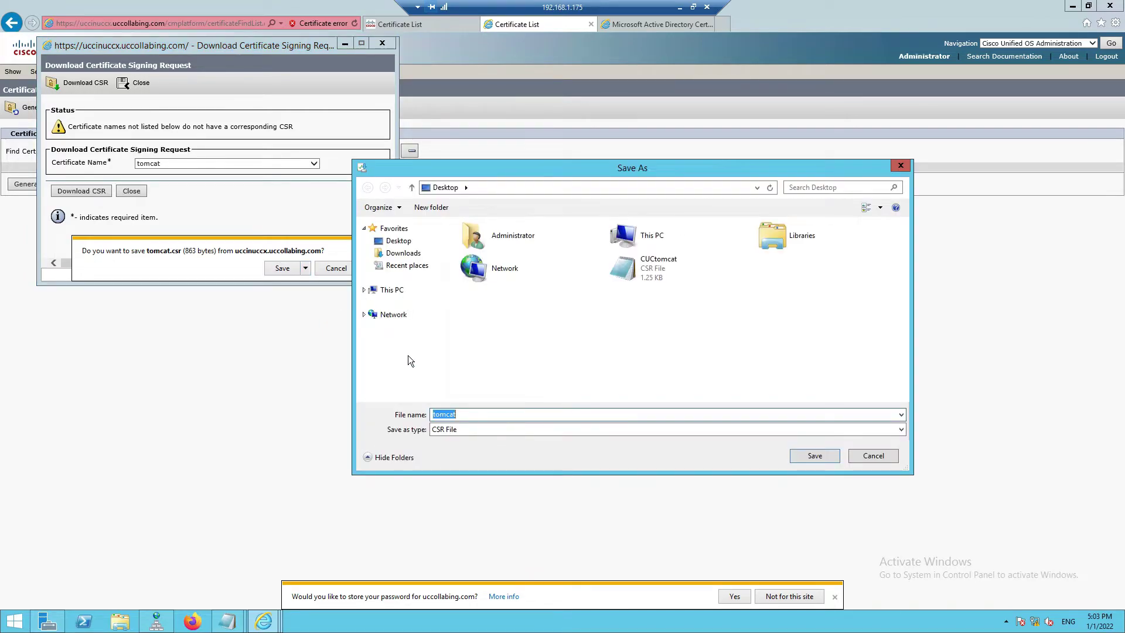
{"action": "type", "text": "UCCX"}
{"action": "type", "text": "CE"}
{"action": "key", "text": "Return"}
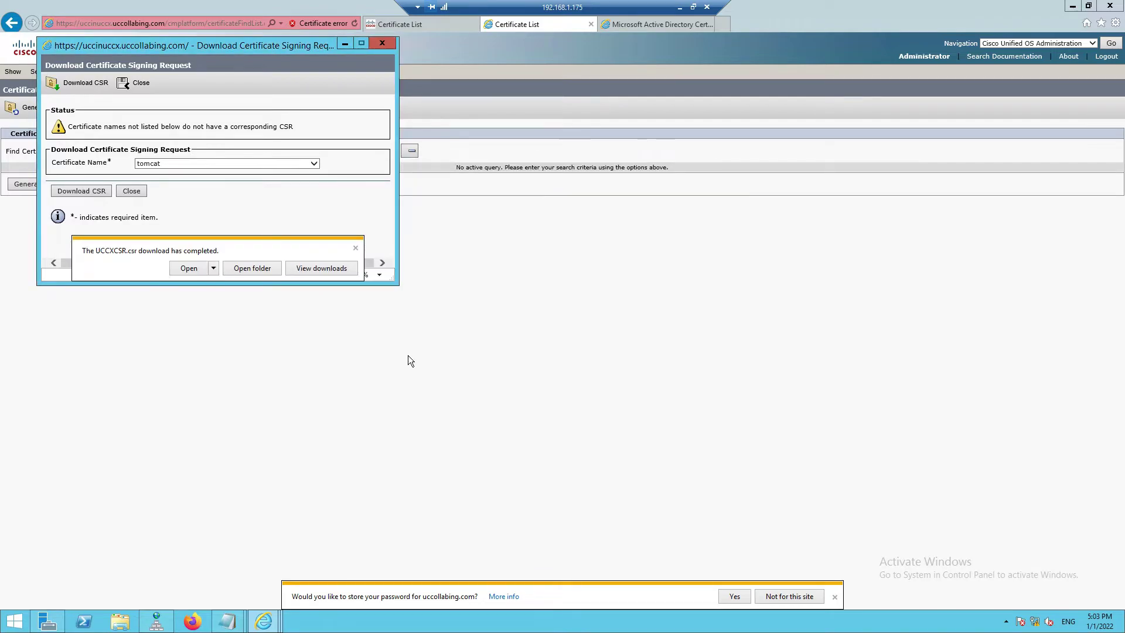
Open UCCXCSR.csr in Notepad with Word Wrap on and select all of its text.
{"action": "left_click", "coordinate": [189, 268]}
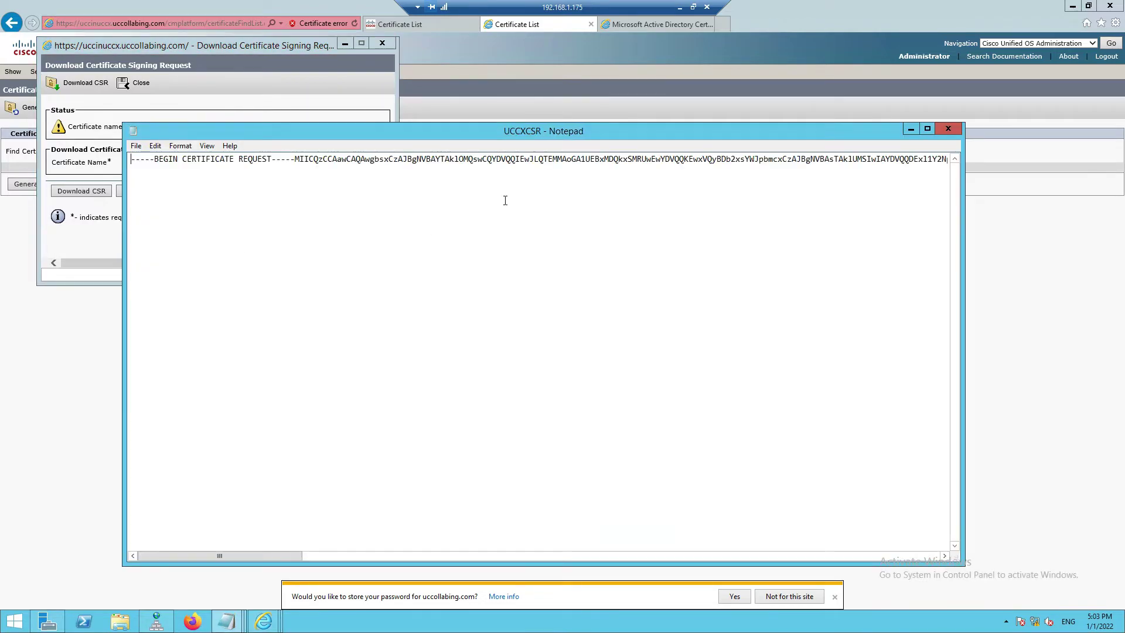
{"action": "left_click", "coordinate": [179, 145]}
{"action": "left_click", "coordinate": [189, 156]}
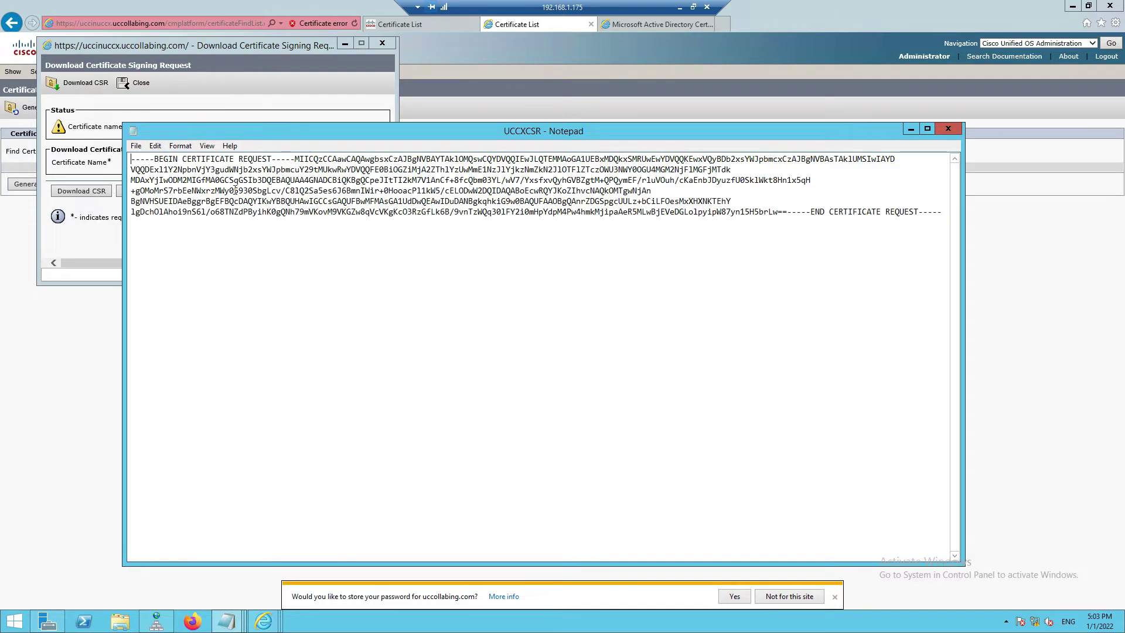
{"action": "key", "text": "ctrl+a"}
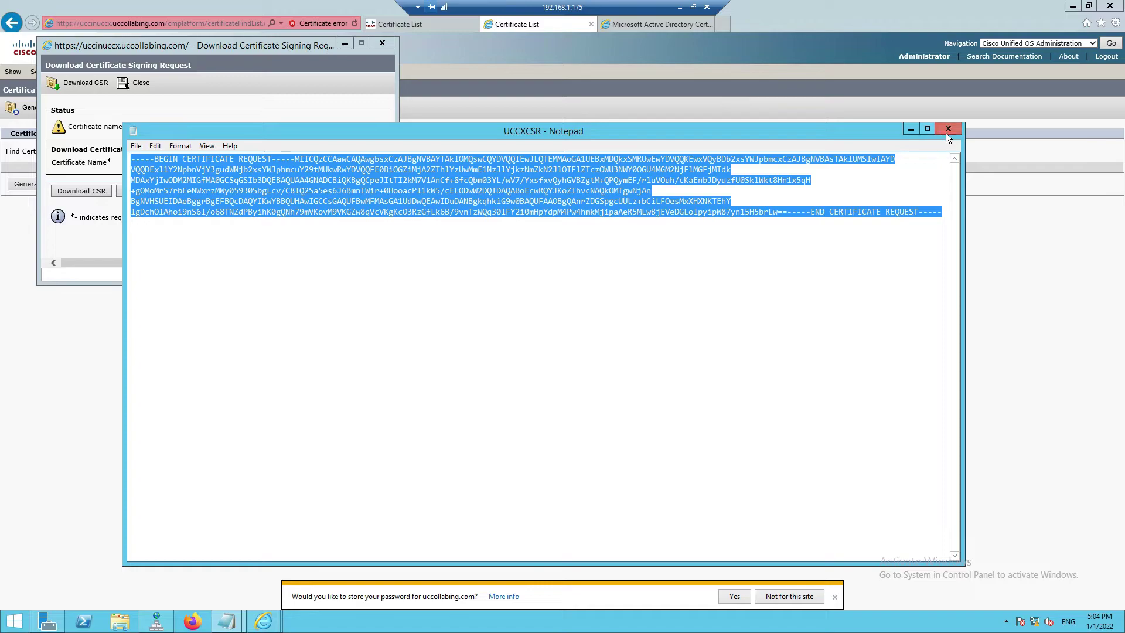
{"action": "left_click", "coordinate": [664, 27]}
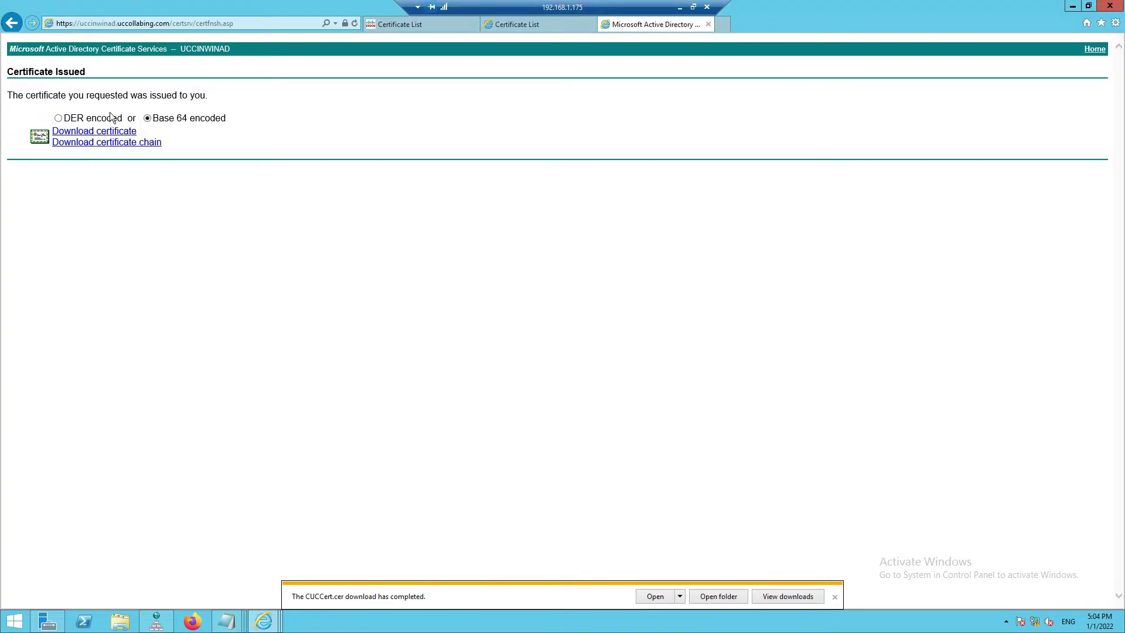
Load the Certificate Services home page at /certsrv/.
{"action": "left_click", "coordinate": [267, 26]}
{"action": "key", "text": "BackSpace"}
{"action": "key", "text": "BackSpace"}
{"action": "key", "text": "BackSpace"}
{"action": "key", "text": "BackSpace"}
{"action": "key", "text": "BackSpace"}
{"action": "key", "text": "BackSpace"}
{"action": "key", "text": "BackSpace"}
{"action": "key", "text": "BackSpace"}
{"action": "key", "text": "BackSpace"}
{"action": "key", "text": "BackSpace"}
{"action": "key", "text": "BackSpace"}
{"action": "key", "text": "BackSpace"}
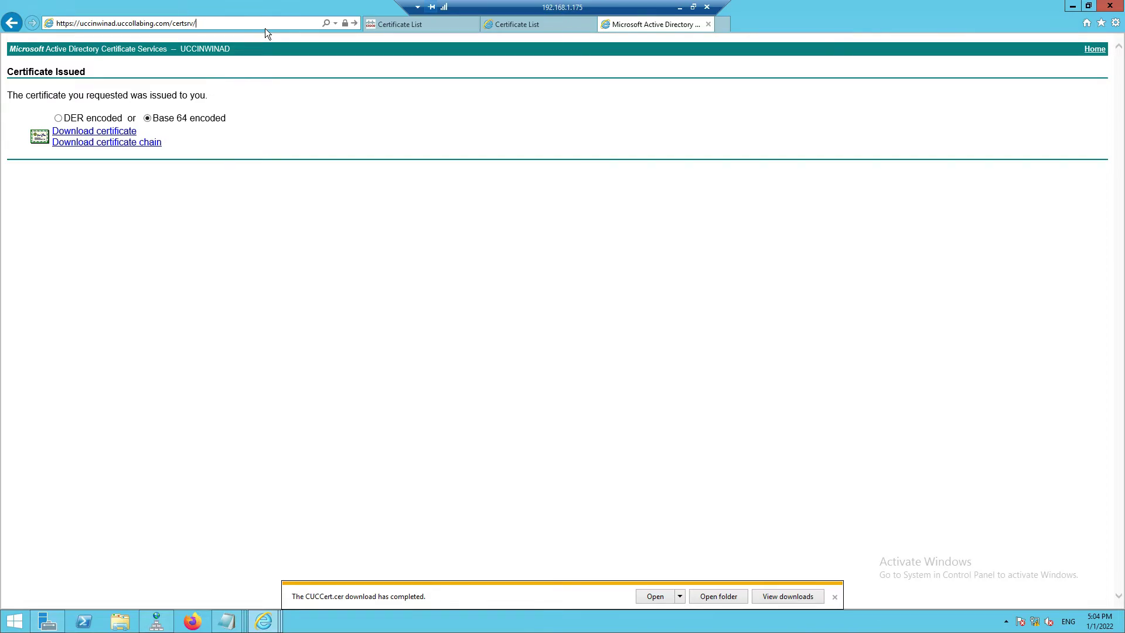
{"action": "key", "text": "Return"}
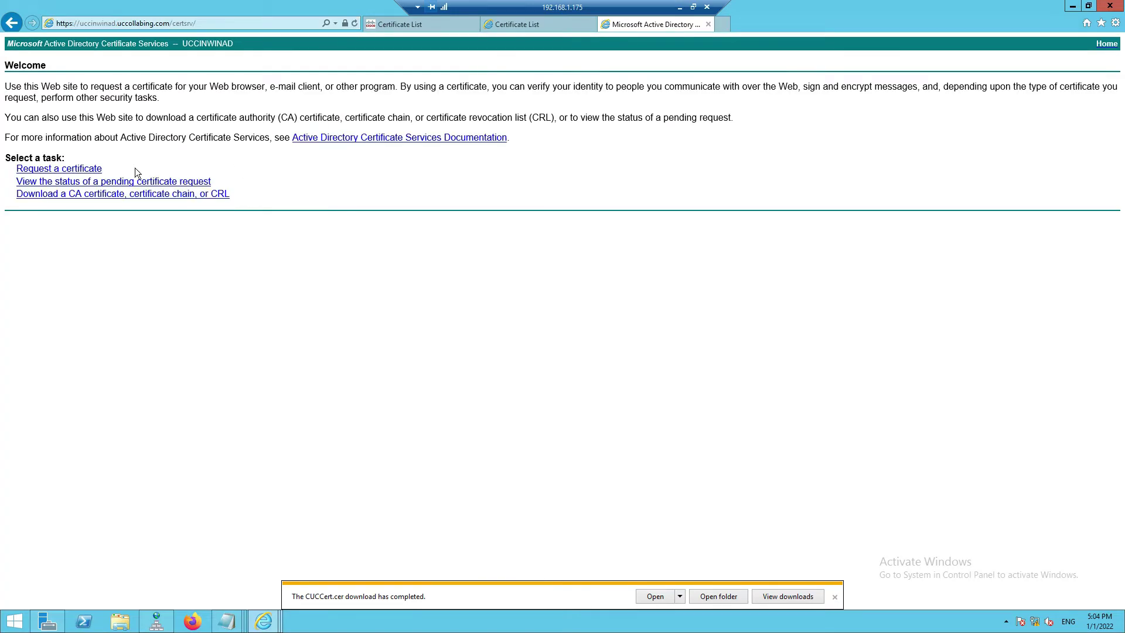
Submit the pasted UCCX CSR as a base-64 request using the Web Server and Client Certificate template.
{"action": "left_click", "coordinate": [80, 168]}
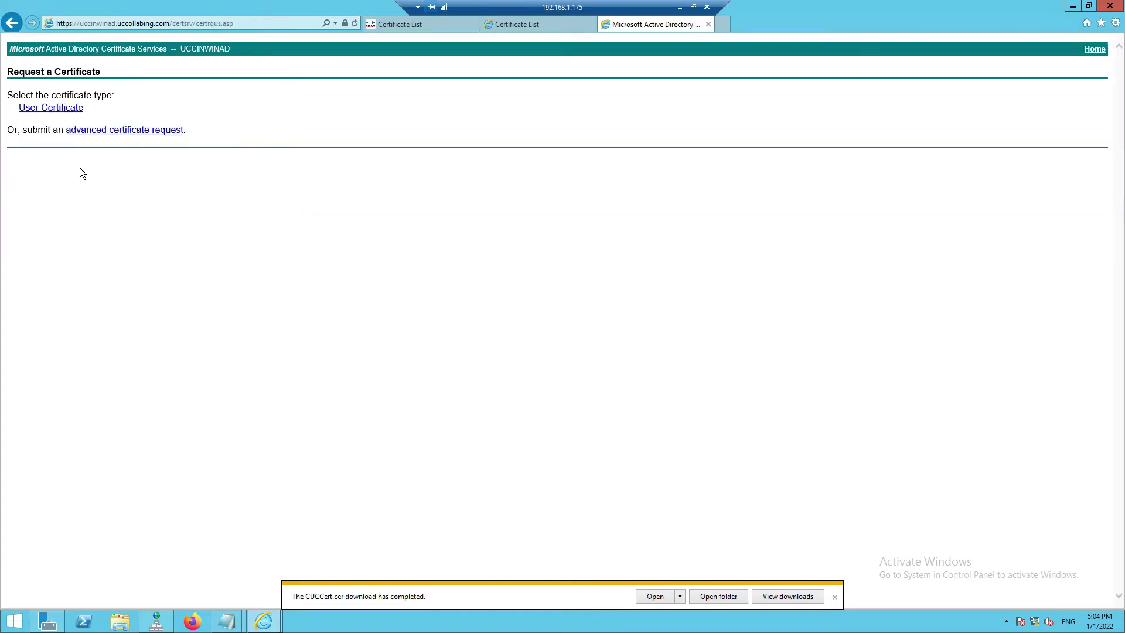
{"action": "left_click", "coordinate": [99, 135]}
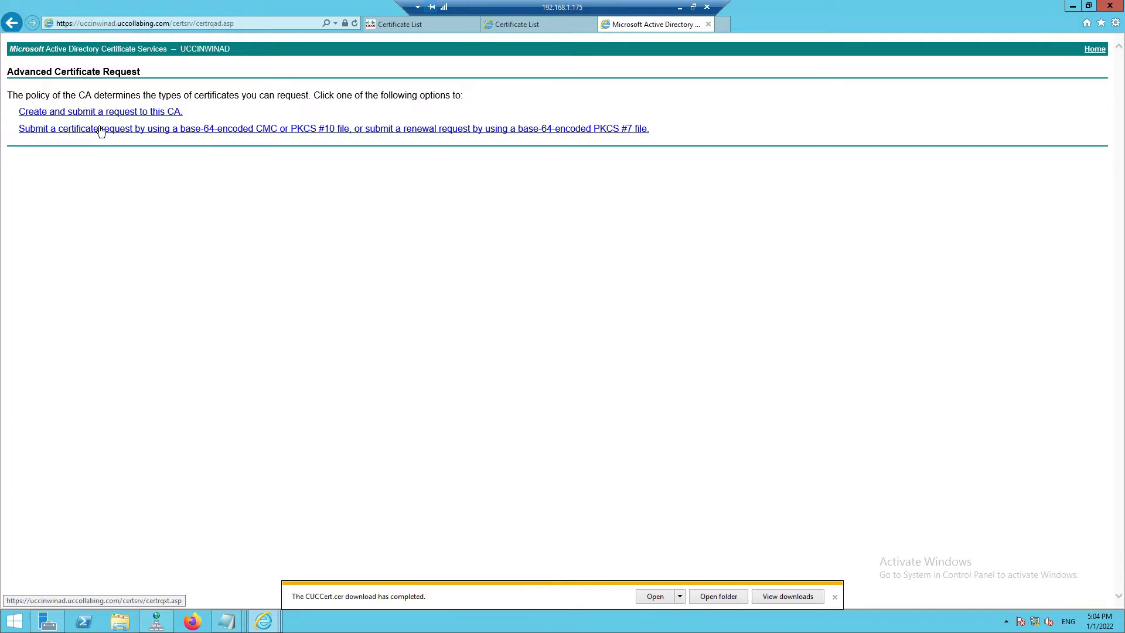
{"action": "left_click", "coordinate": [101, 132]}
{"action": "left_click", "coordinate": [173, 161]}
{"action": "key", "text": "ctrl+v"}
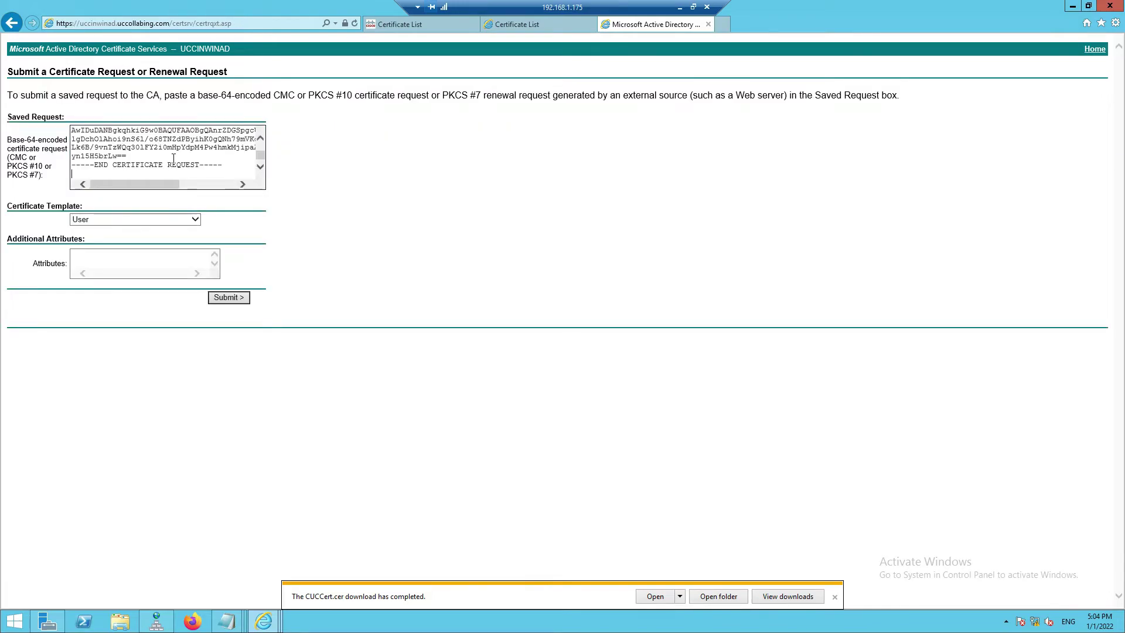
{"action": "left_click", "coordinate": [140, 219]}
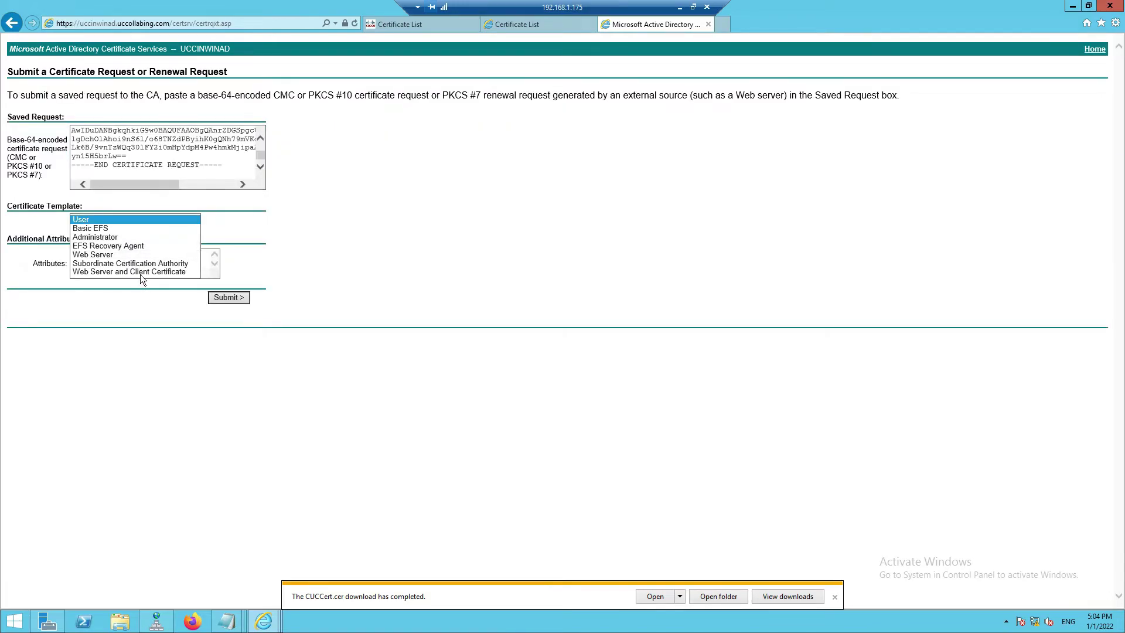
{"action": "left_click", "coordinate": [140, 272]}
{"action": "left_click", "coordinate": [227, 298]}
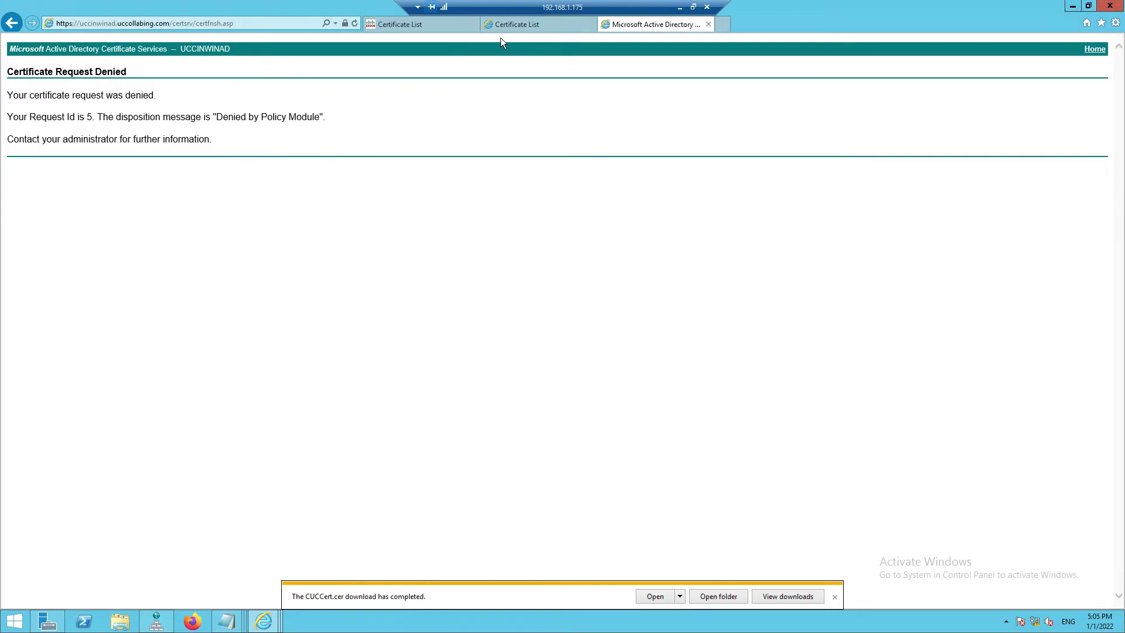
Leave full-screen mode and bring the remote desktop session forward, maximized.
{"action": "left_click", "coordinate": [426, 25]}
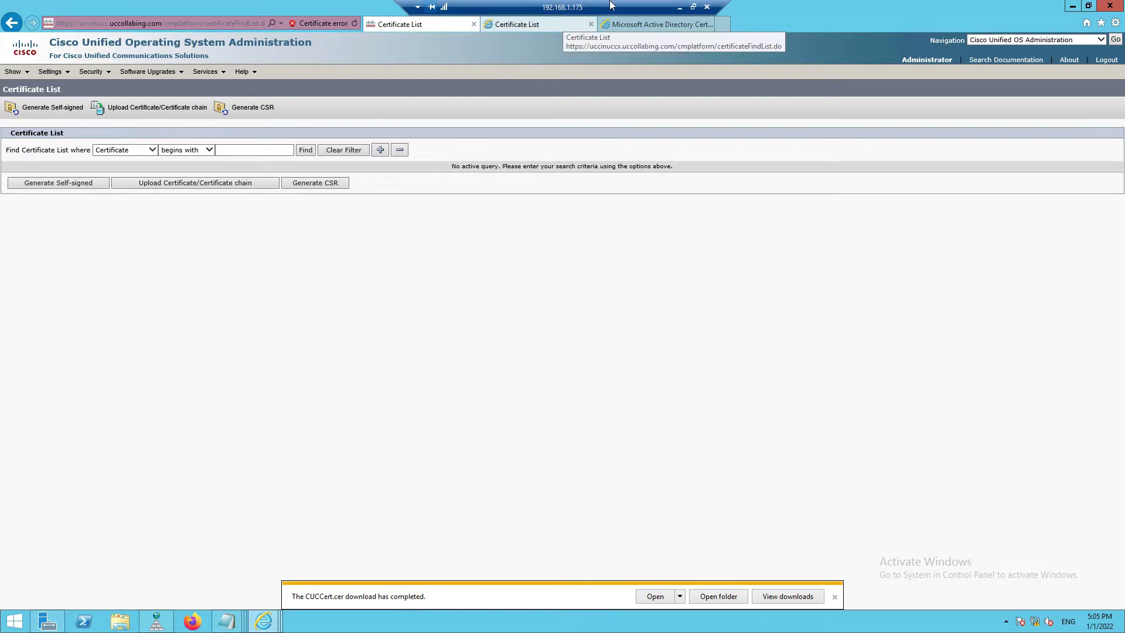
{"action": "left_click", "coordinate": [693, 7]}
{"action": "left_click", "coordinate": [358, 621]}
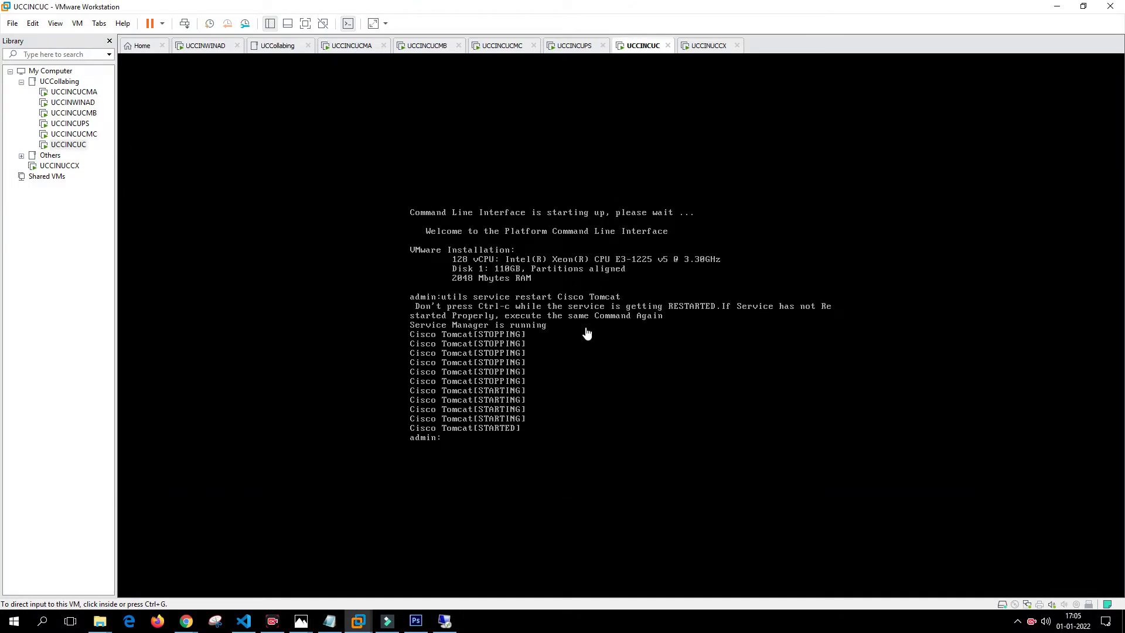
{"action": "key", "text": "alt+Tab"}
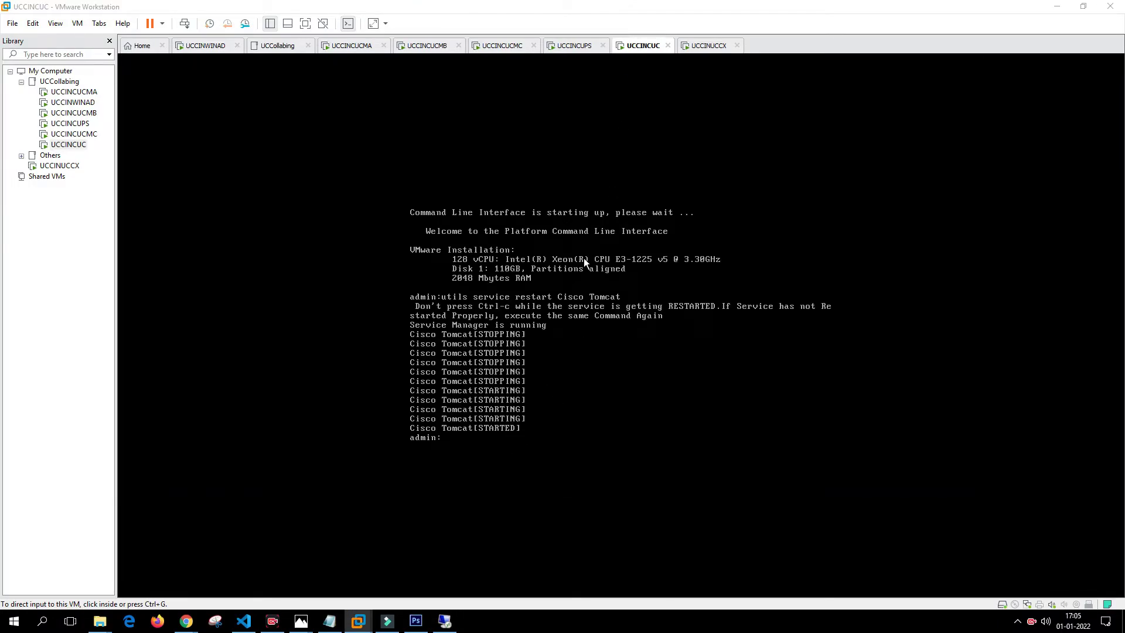
{"action": "double_click", "coordinate": [576, 74]}
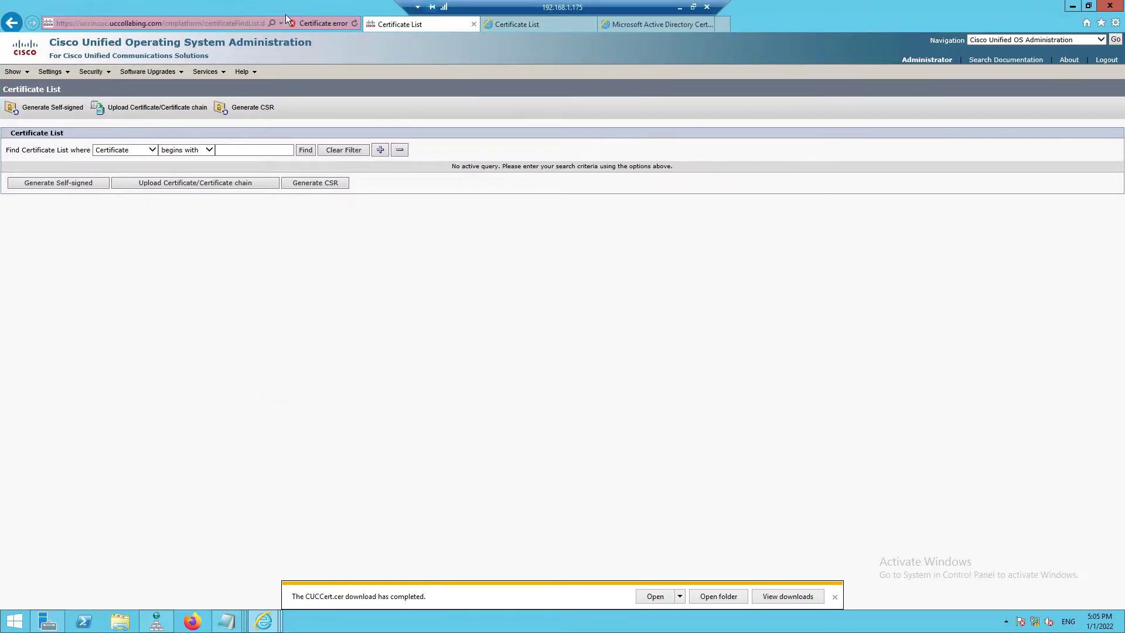
Replace the Certificate List tab with a new tab showing the uccincuc.uccollabing.com server root.
{"action": "left_click", "coordinate": [230, 24]}
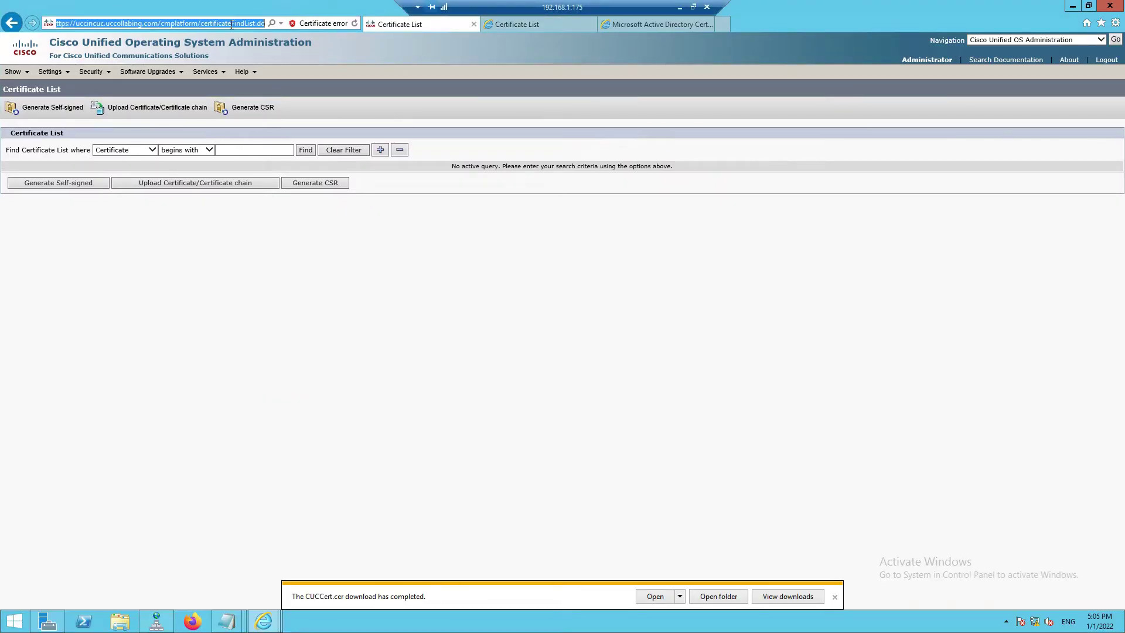
{"action": "left_click", "coordinate": [473, 24]}
{"action": "left_click", "coordinate": [599, 26]}
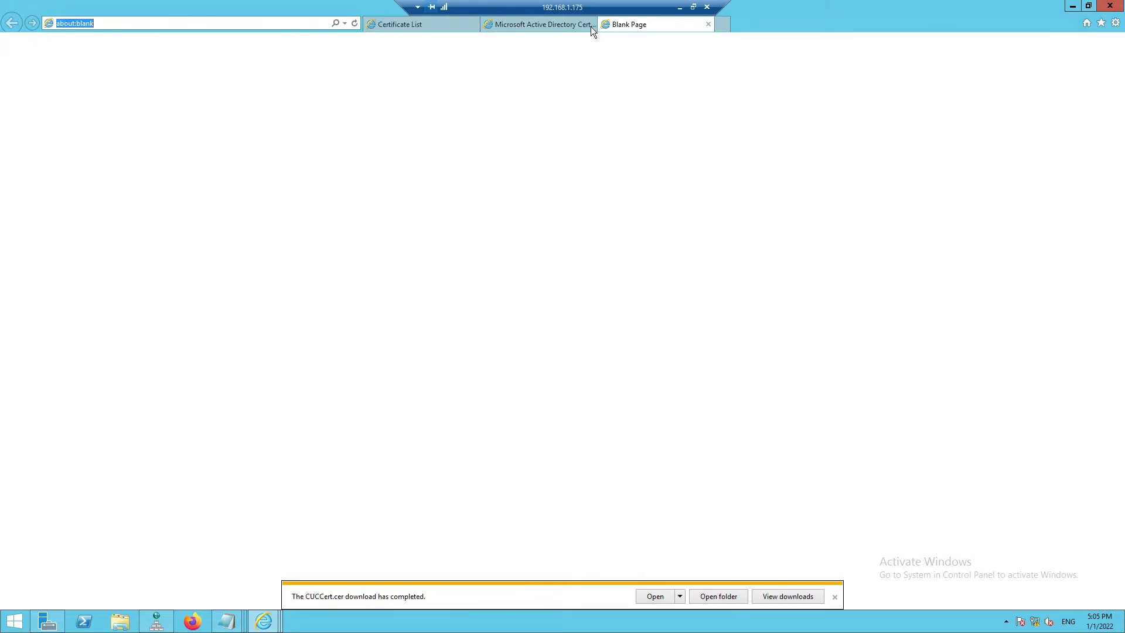
{"action": "type", "text": "https://uccincuc.uccollabing.com/cmplatform/"}
{"action": "key", "text": "BackSpace"}
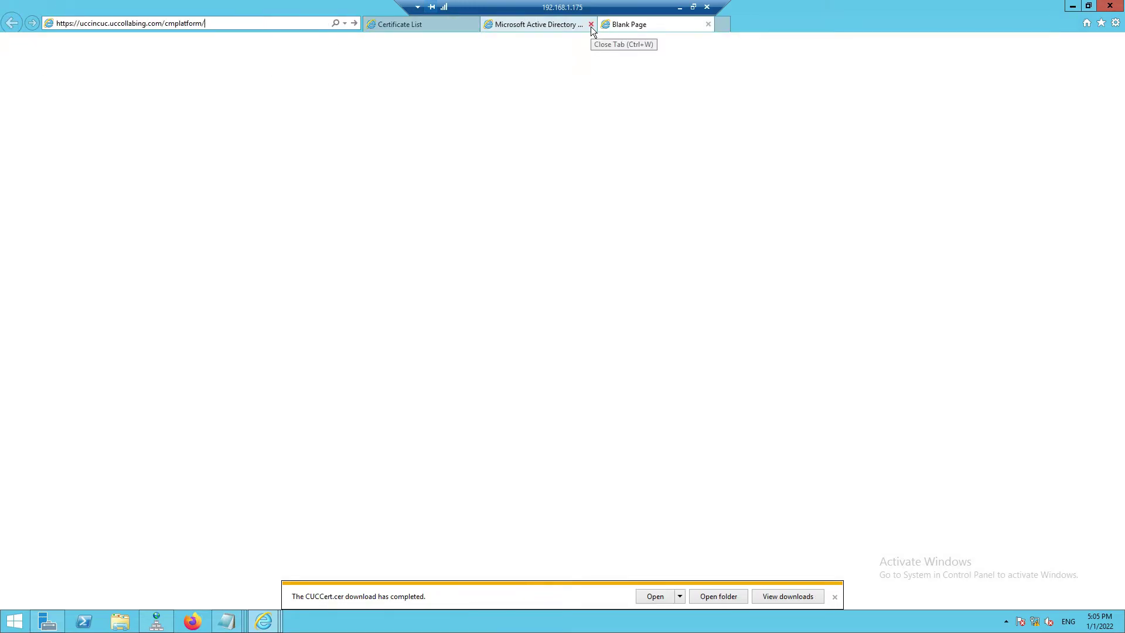
{"action": "key", "text": "ctrl+BackSpace"}
{"action": "key", "text": "Return"}
{"action": "key", "text": "Return"}
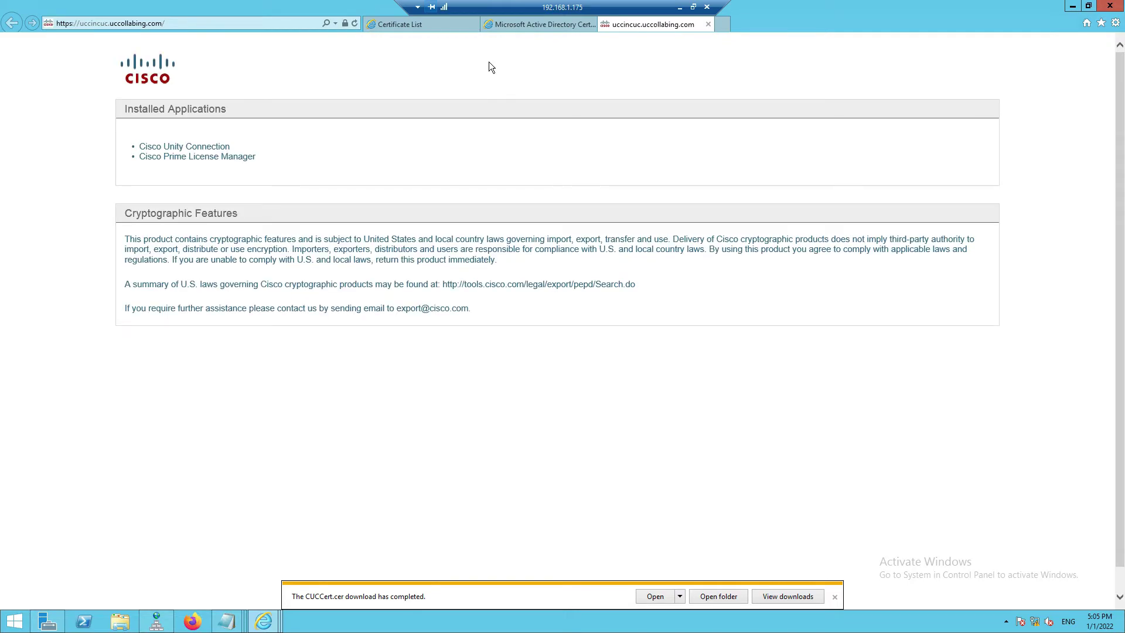
Check the Cisco site's identification, then select request 5's denial message in Certificate Services.
{"action": "left_click", "coordinate": [345, 23]}
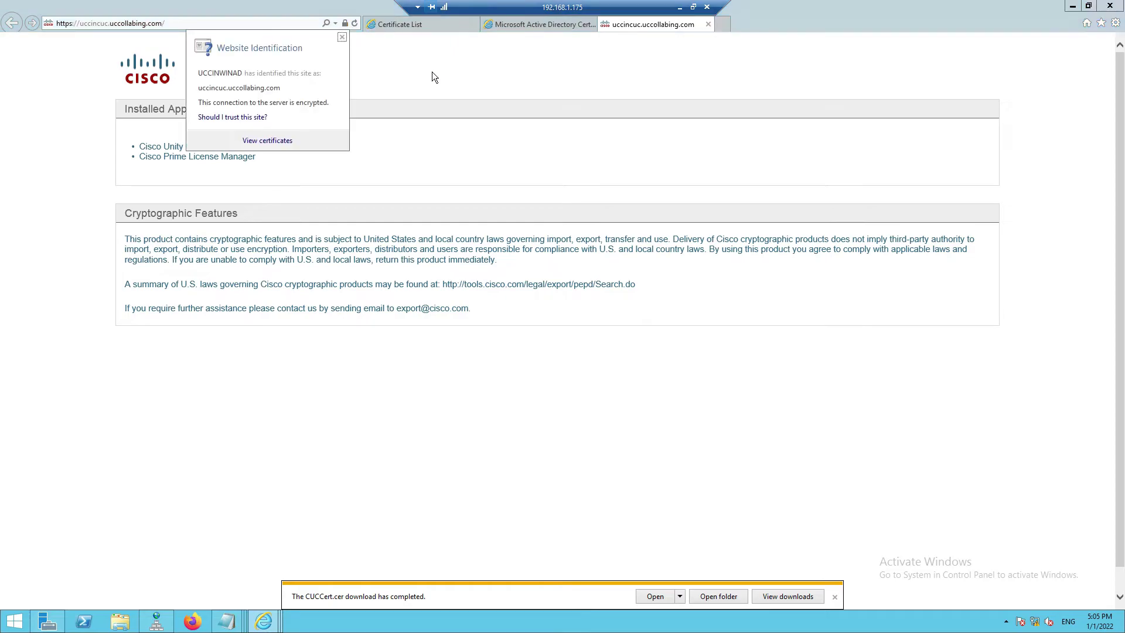
{"action": "left_click", "coordinate": [462, 93]}
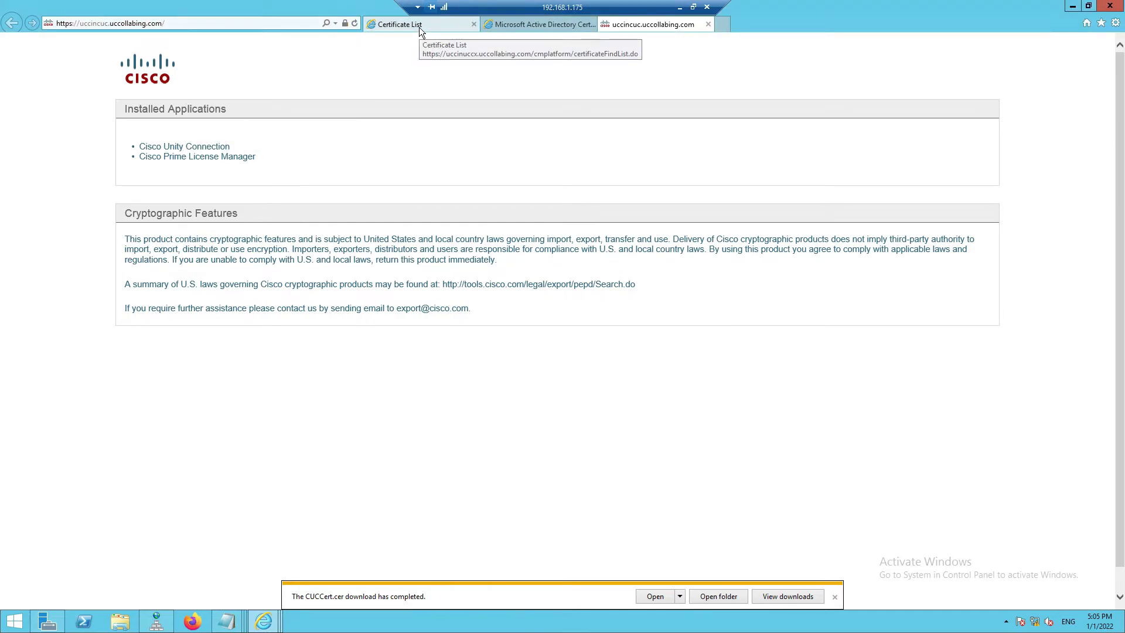
{"action": "left_click", "coordinate": [529, 25]}
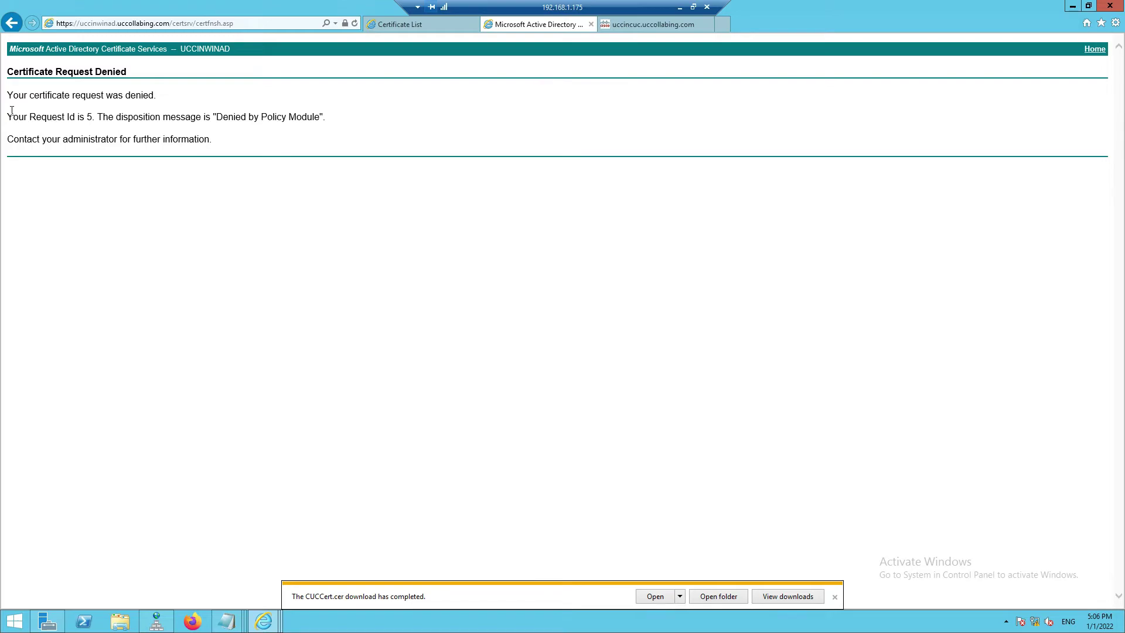
{"action": "left_click_drag", "start_coordinate": [9, 116], "coordinate": [325, 119]}
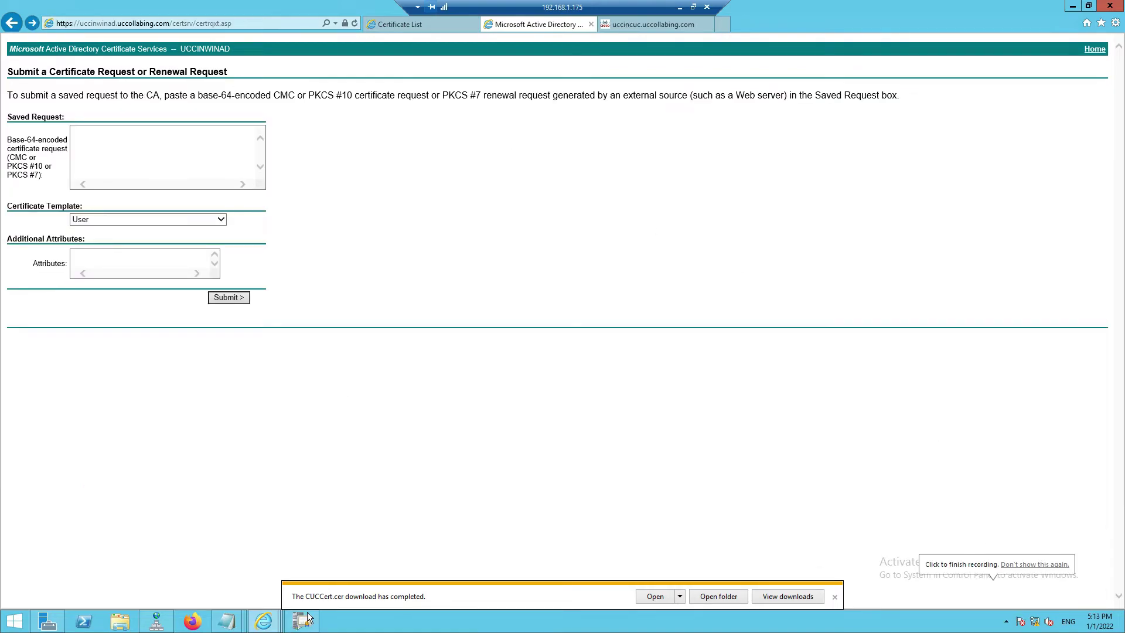
Review the minimum key size error under Failed Requests, then open Certificate Templates via Manage.
{"action": "left_click", "coordinate": [302, 621]}
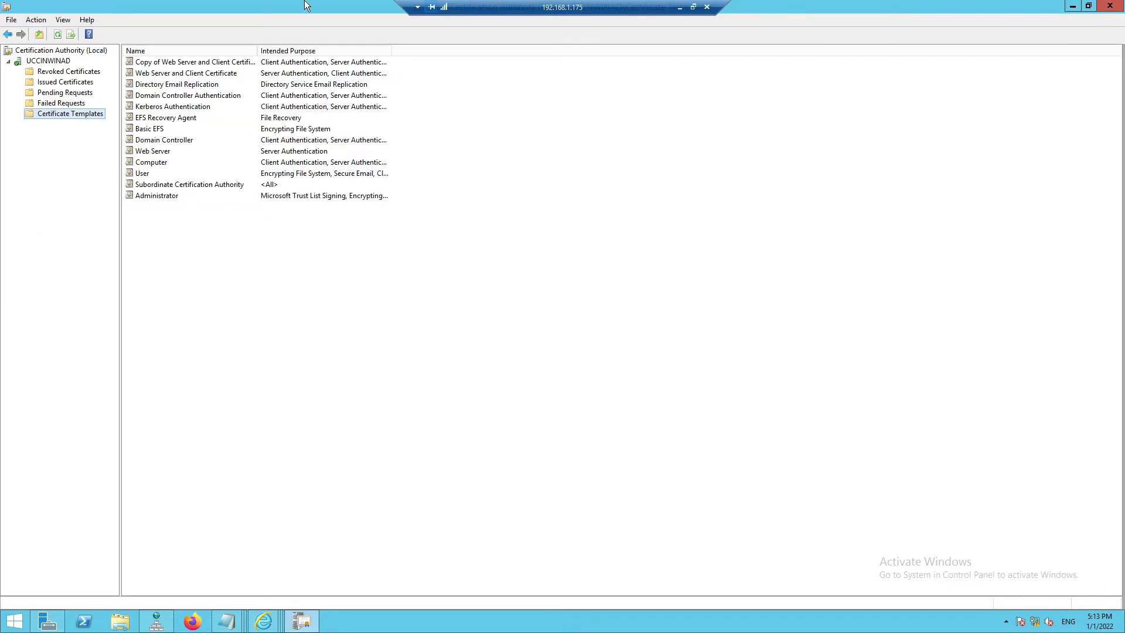
{"action": "left_click", "coordinate": [61, 103]}
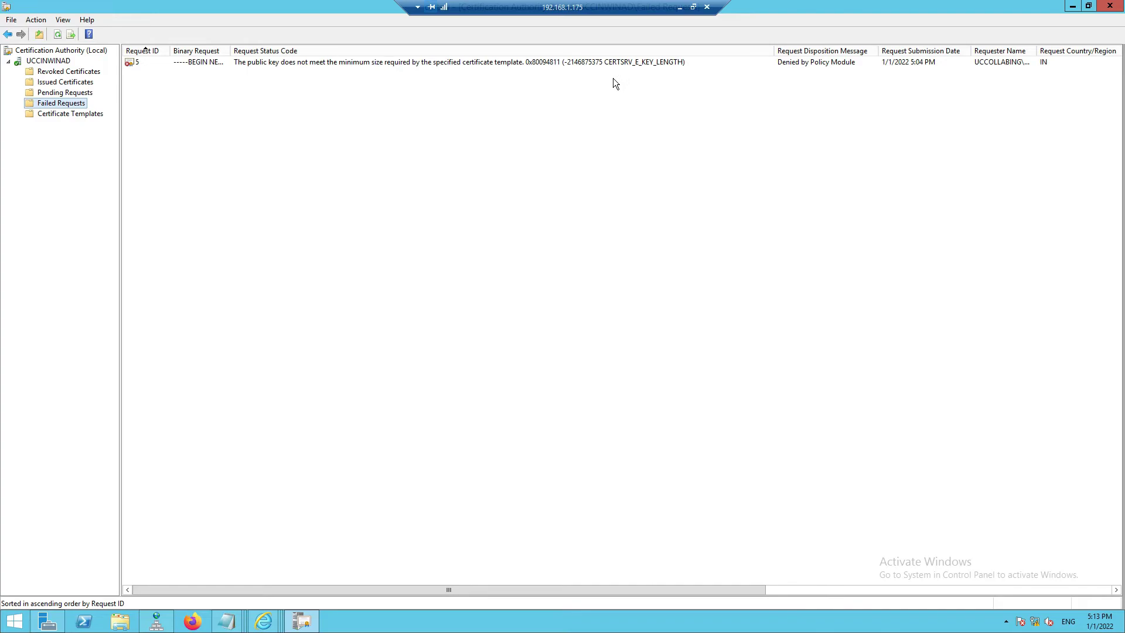
{"action": "left_click", "coordinate": [72, 114]}
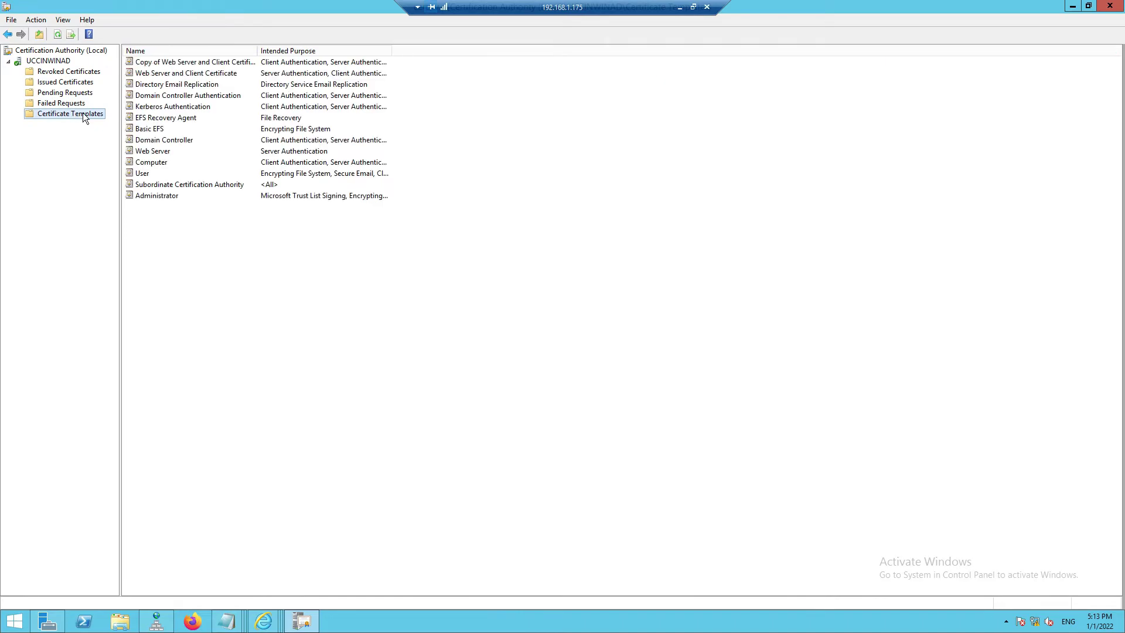
{"action": "right_click", "coordinate": [82, 113]}
{"action": "left_click", "coordinate": [101, 117]}
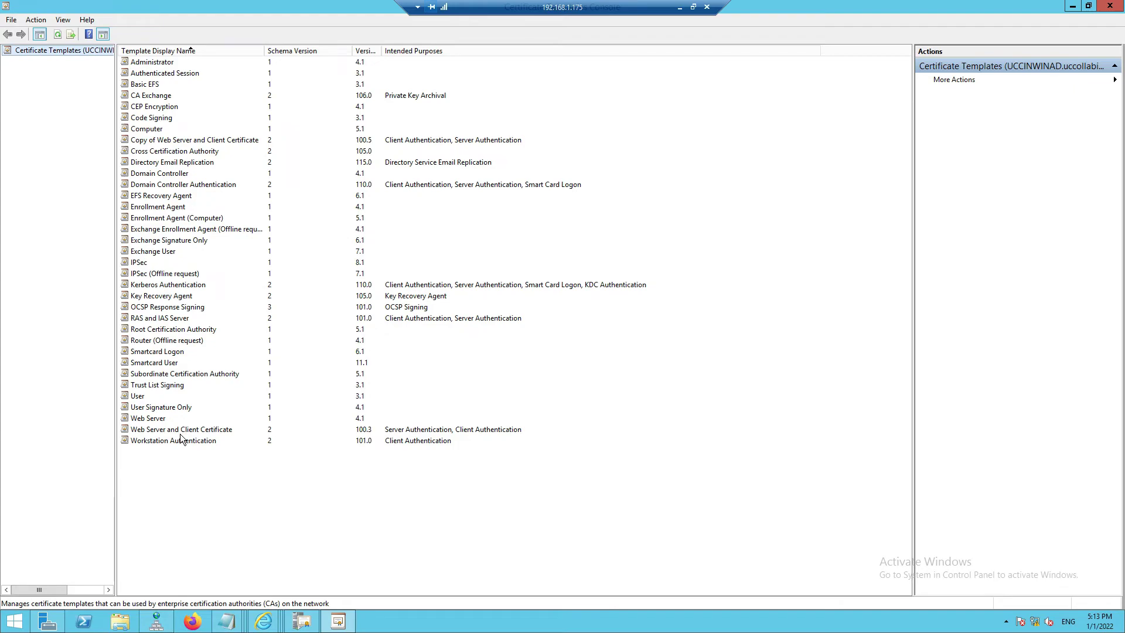
{"action": "right_click", "coordinate": [181, 431]}
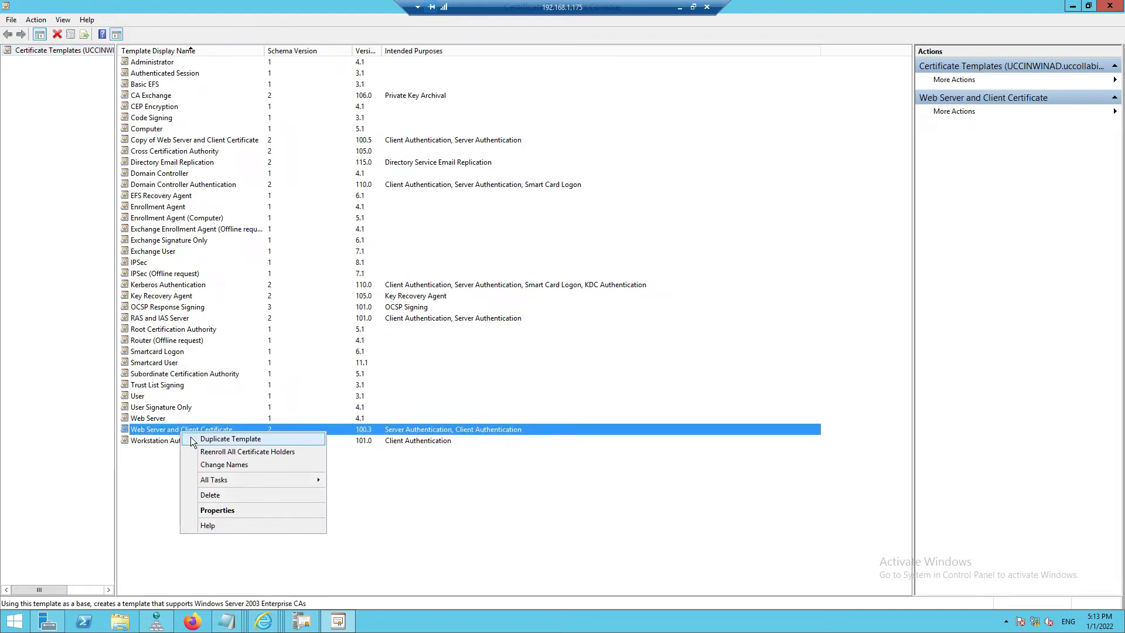
{"action": "left_click", "coordinate": [167, 470]}
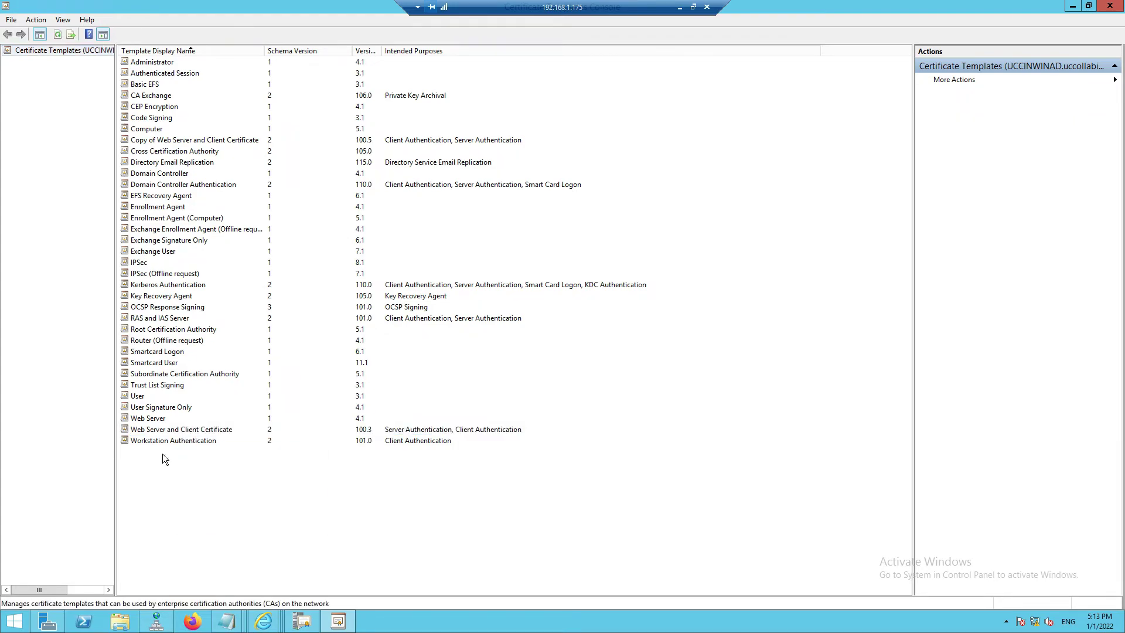
{"action": "left_click", "coordinate": [186, 142]}
Edit the 1024 minimum key size on the copied template's Cryptography tab and save it.
{"action": "right_click", "coordinate": [186, 141]}
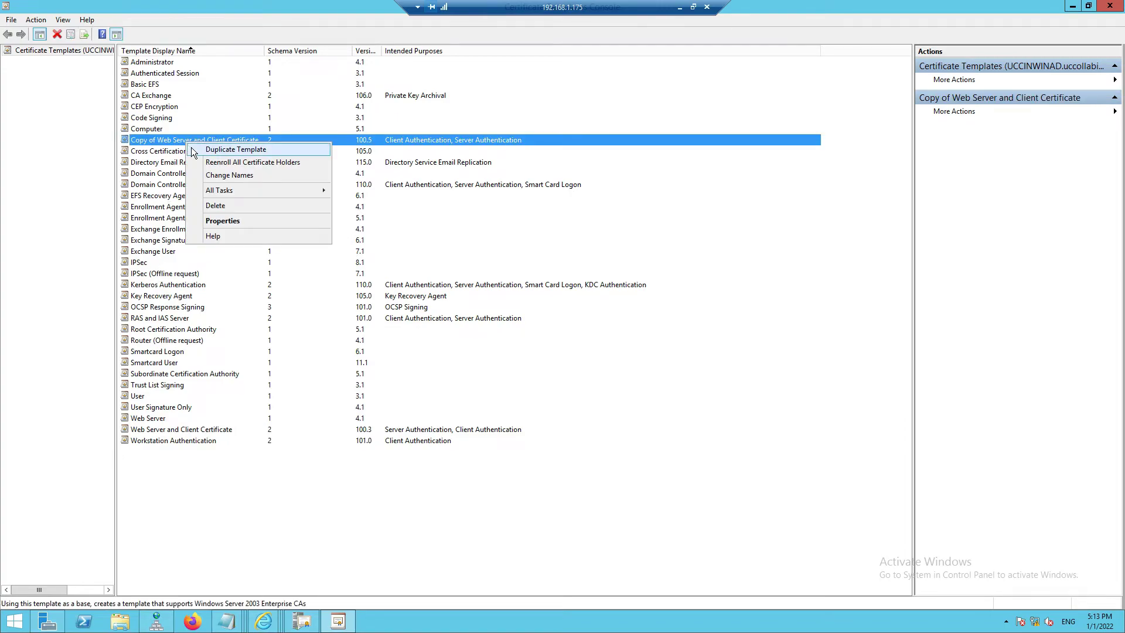
{"action": "left_click", "coordinate": [223, 221]}
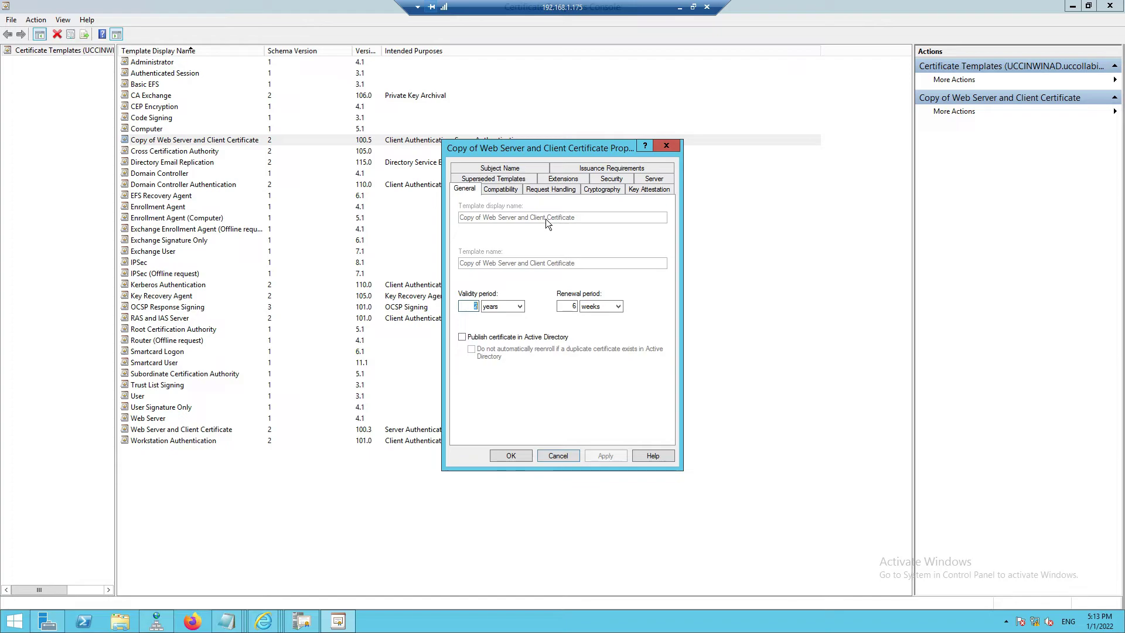
{"action": "left_click", "coordinate": [609, 179]}
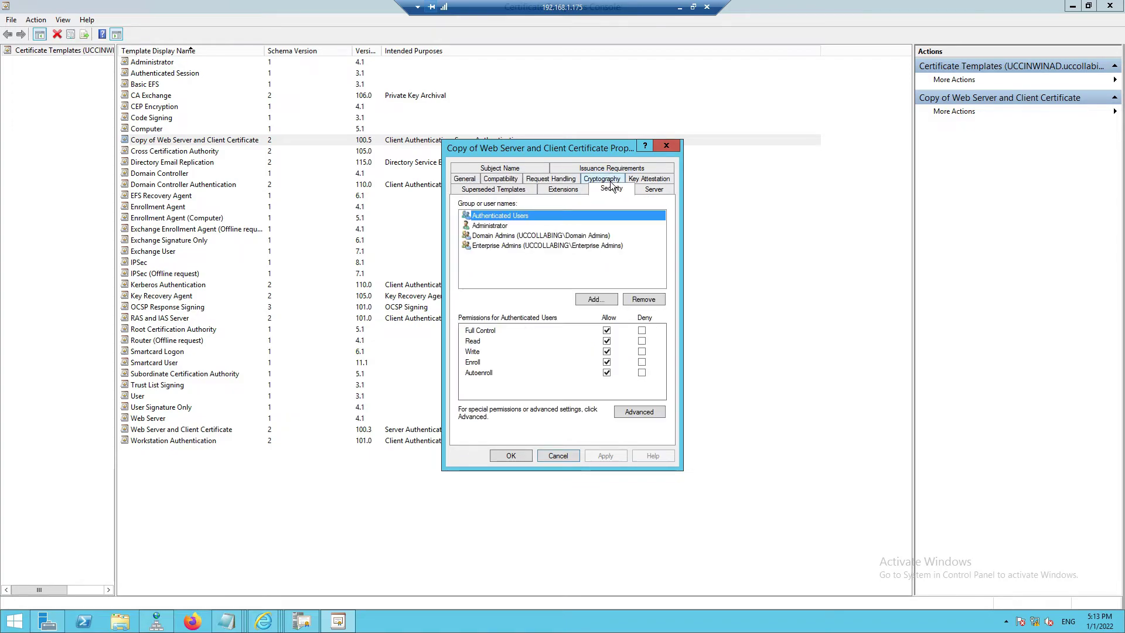
{"action": "left_click", "coordinate": [641, 187]}
{"action": "left_click", "coordinate": [568, 193]}
{"action": "left_click", "coordinate": [509, 192]}
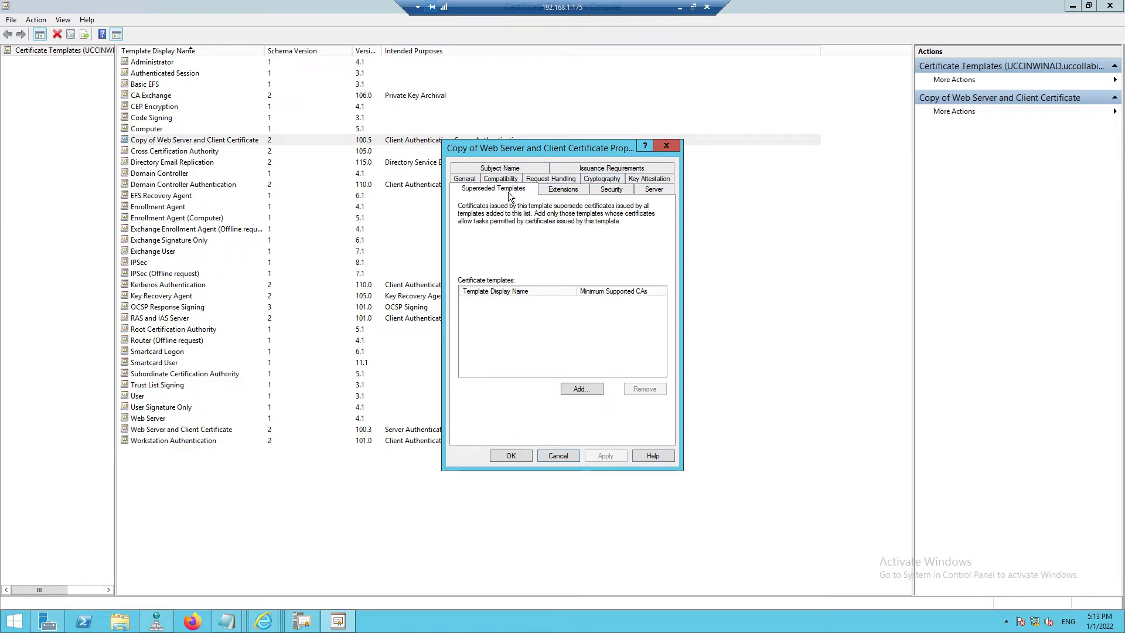
{"action": "left_click", "coordinate": [634, 179]}
{"action": "left_click", "coordinate": [608, 185]}
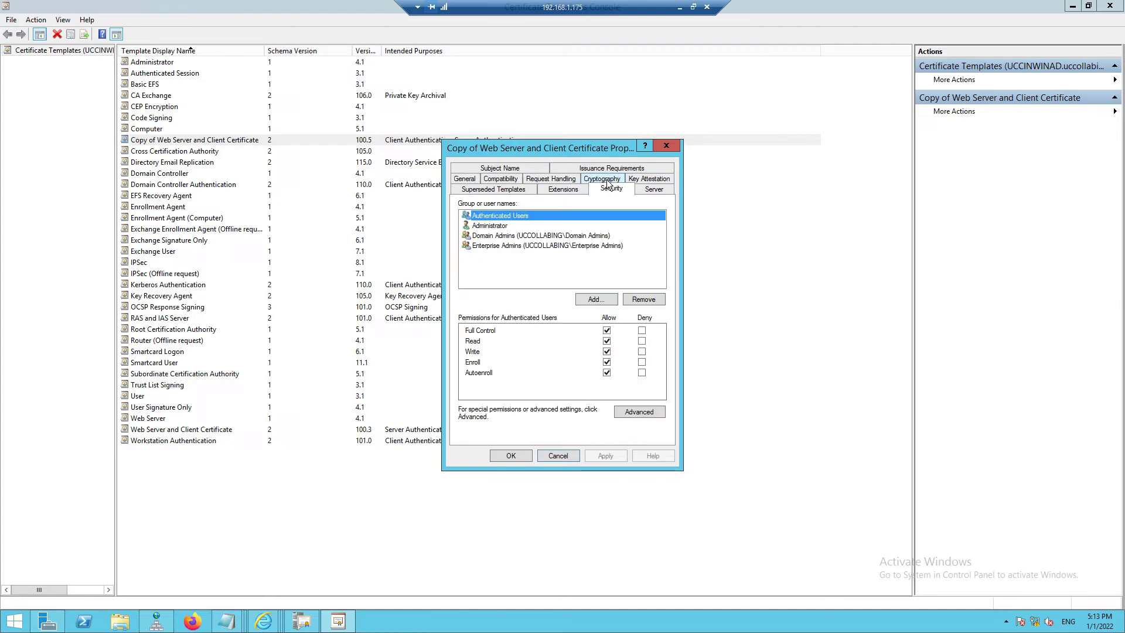
{"action": "left_click", "coordinate": [571, 190]}
{"action": "left_click", "coordinate": [526, 194]}
{"action": "left_click", "coordinate": [646, 179]}
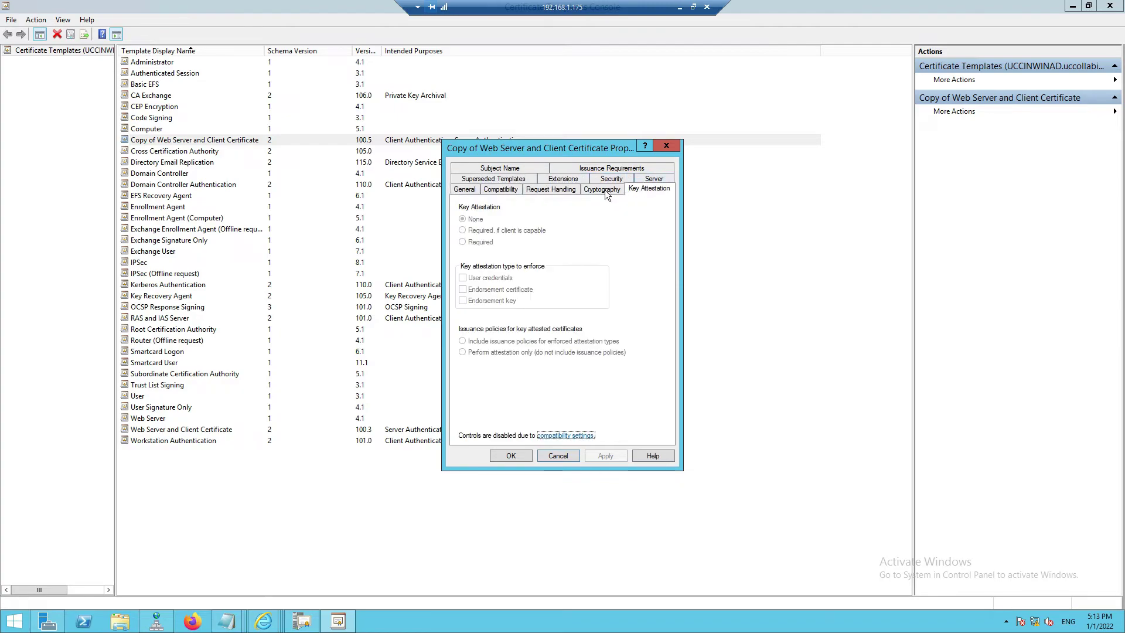
{"action": "left_click", "coordinate": [601, 189]}
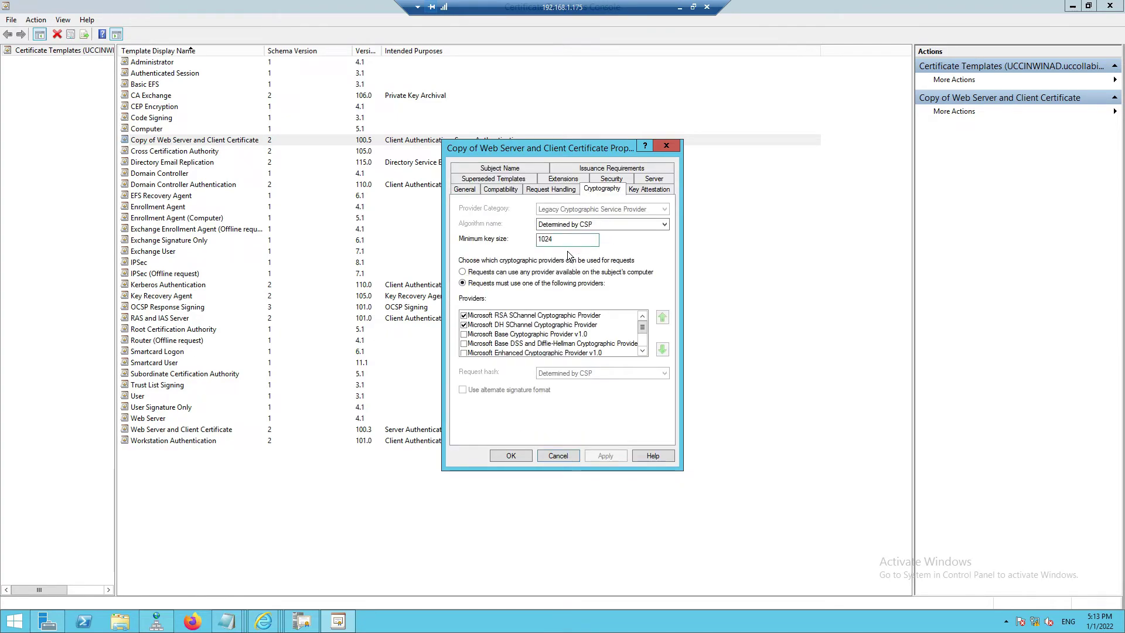
{"action": "left_click_drag", "start_coordinate": [565, 239], "coordinate": [526, 237]}
{"action": "left_click", "coordinate": [510, 455]}
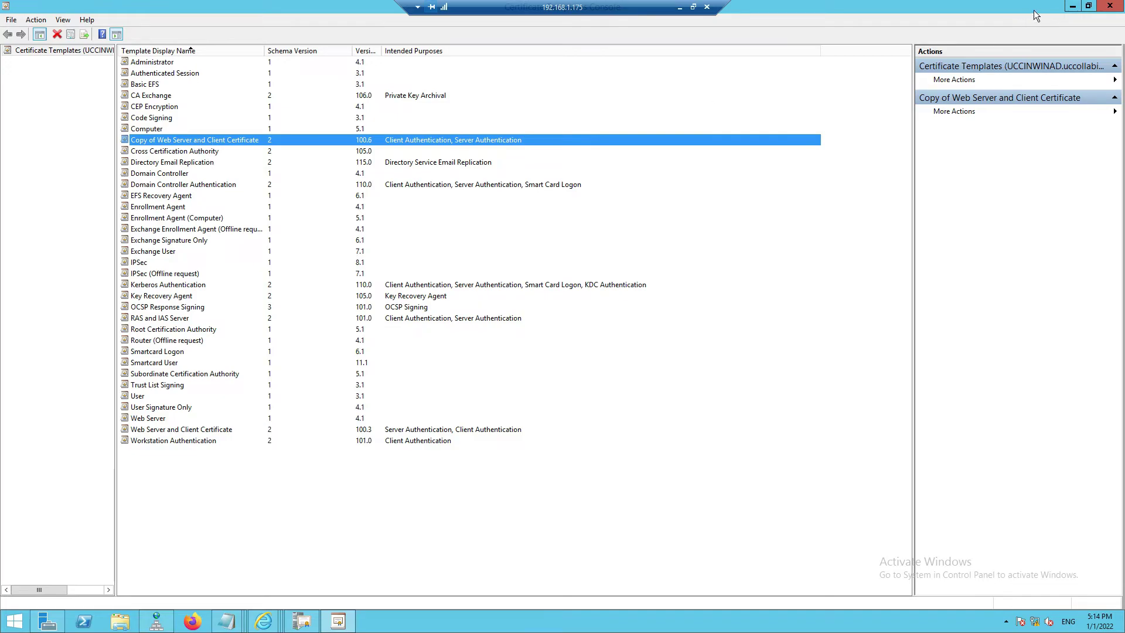
Bring Internet Explorer forward and reload the certrqxt.asp certificate request page.
{"action": "left_click", "coordinate": [265, 619]}
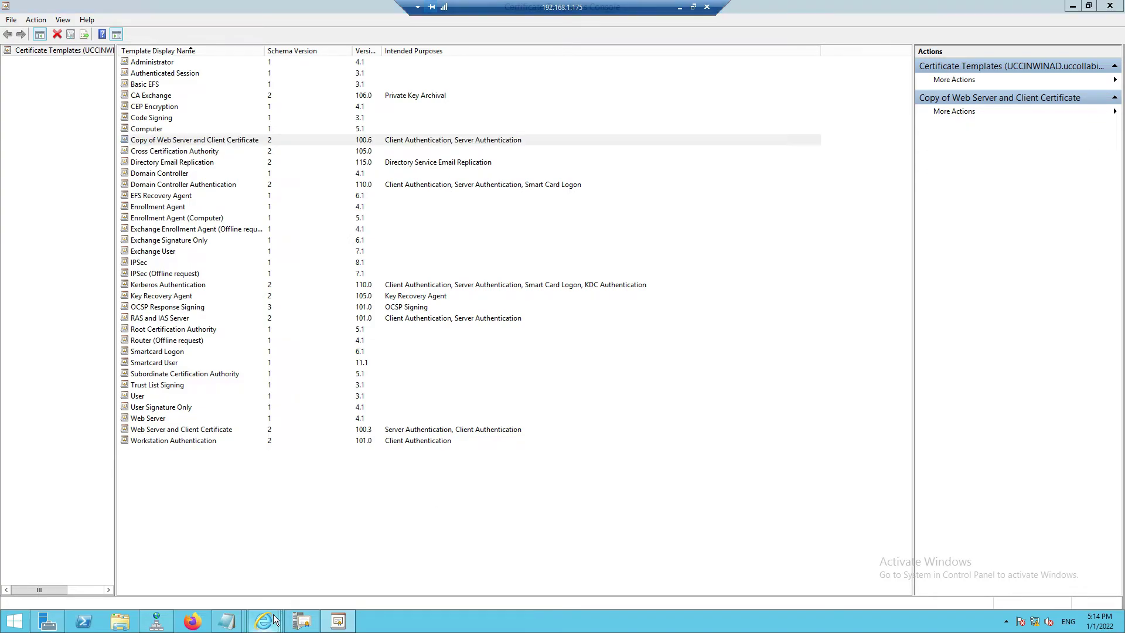
{"action": "left_click", "coordinate": [574, 556]}
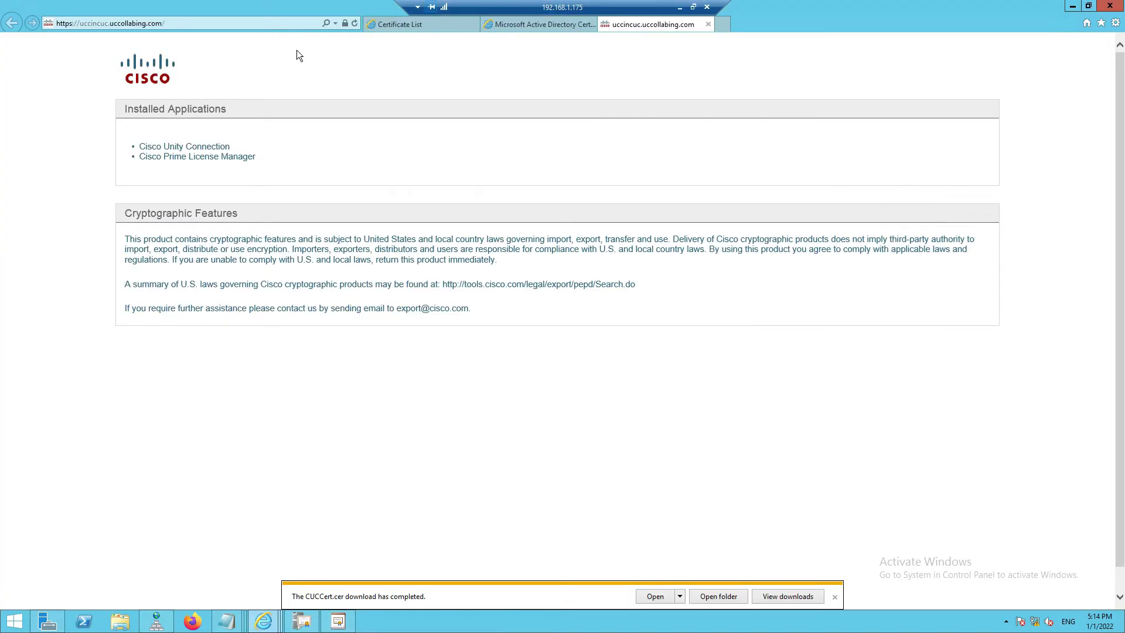
{"action": "left_click", "coordinate": [535, 24]}
{"action": "left_click", "coordinate": [248, 24]}
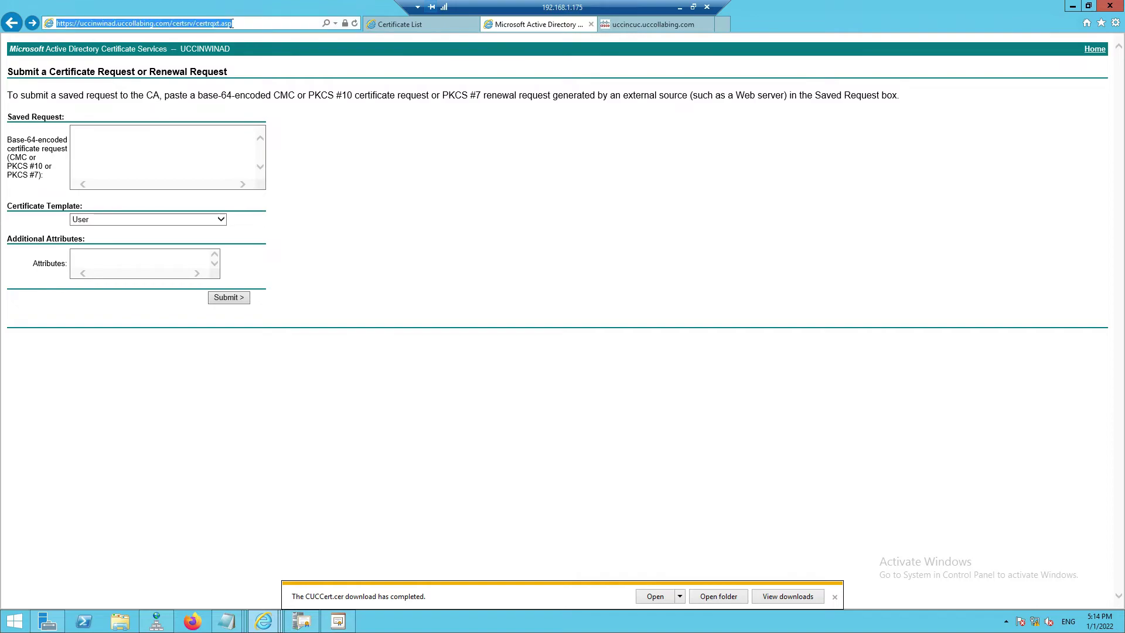
{"action": "left_click", "coordinate": [248, 24]}
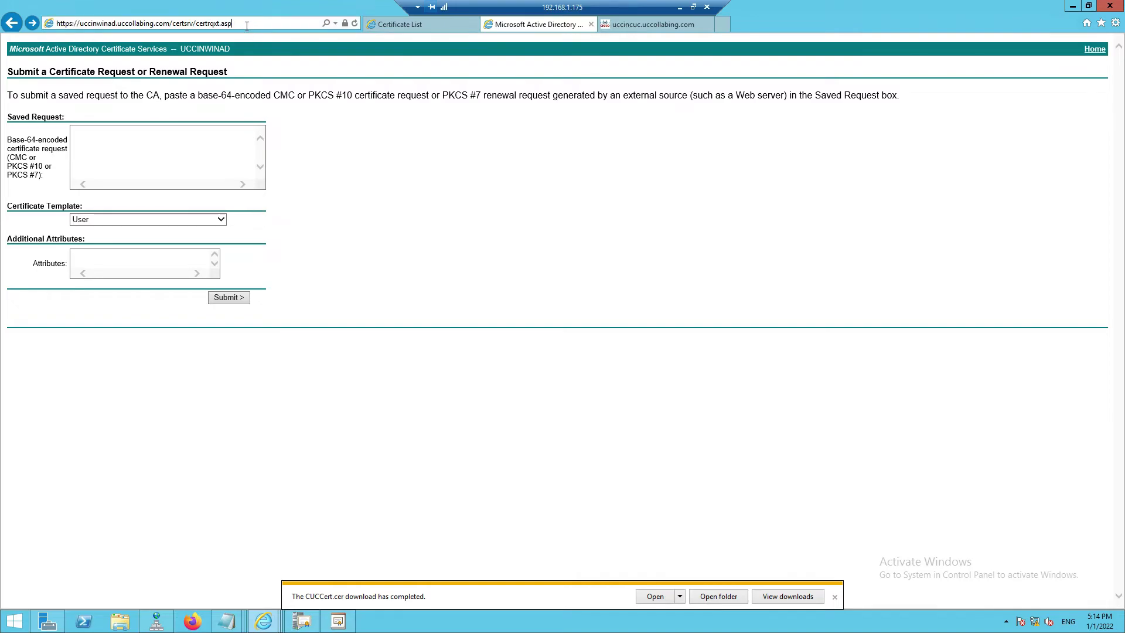
{"action": "key", "text": "Return"}
Resubmit the pasted base-64 CSR with the Copy of Web Server and Client Certificate template.
{"action": "left_click", "coordinate": [205, 159]}
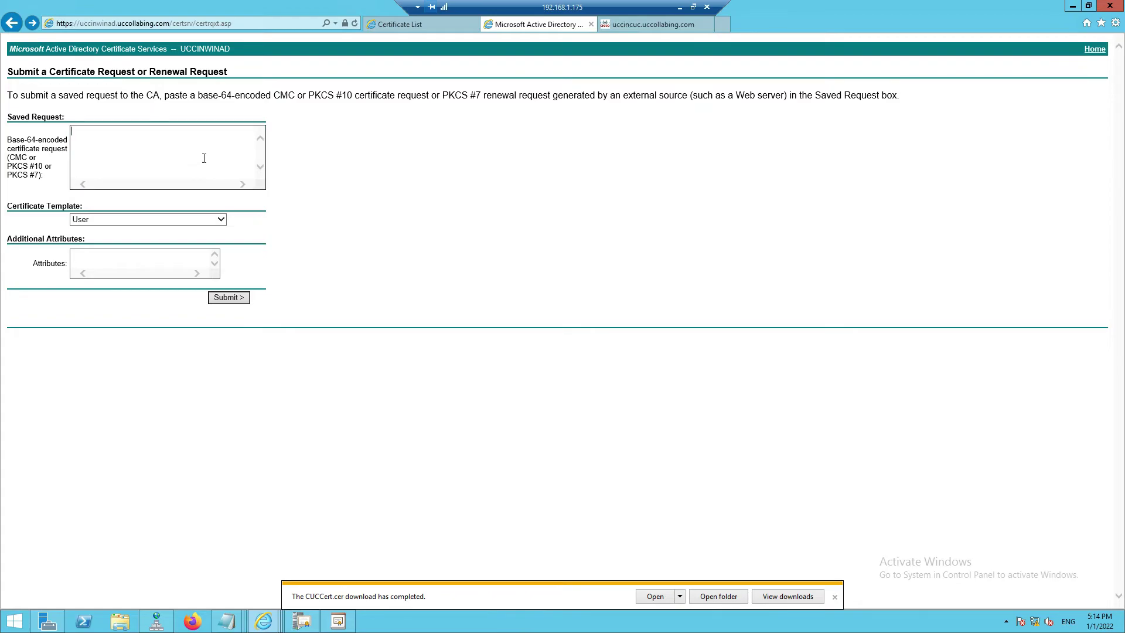
{"action": "key", "text": "ctrl+v"}
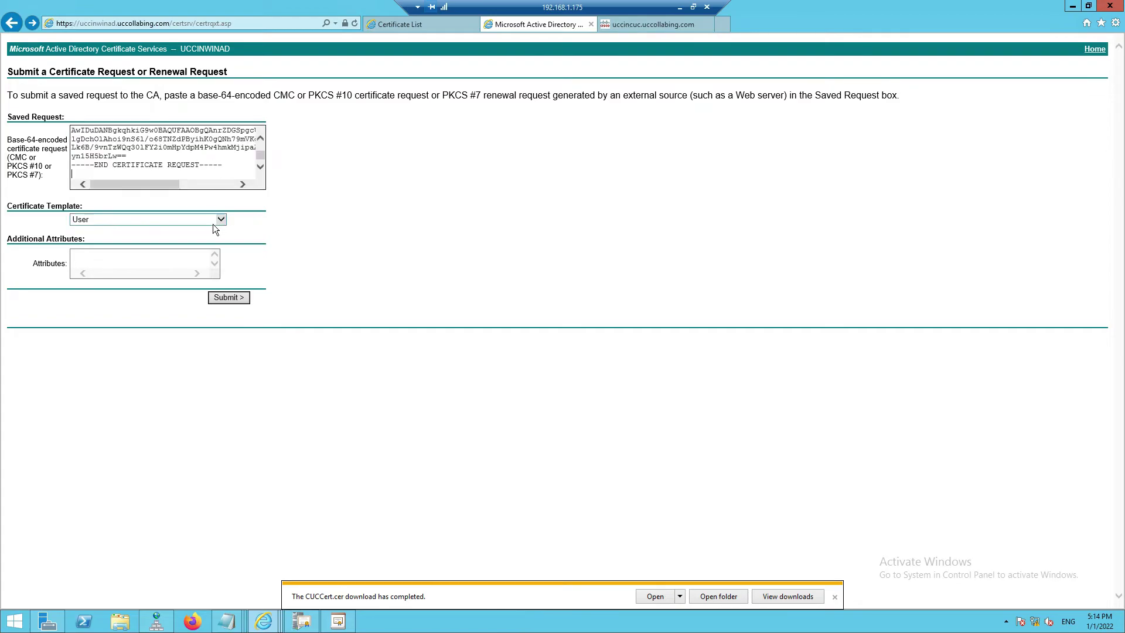
{"action": "left_click", "coordinate": [213, 223]}
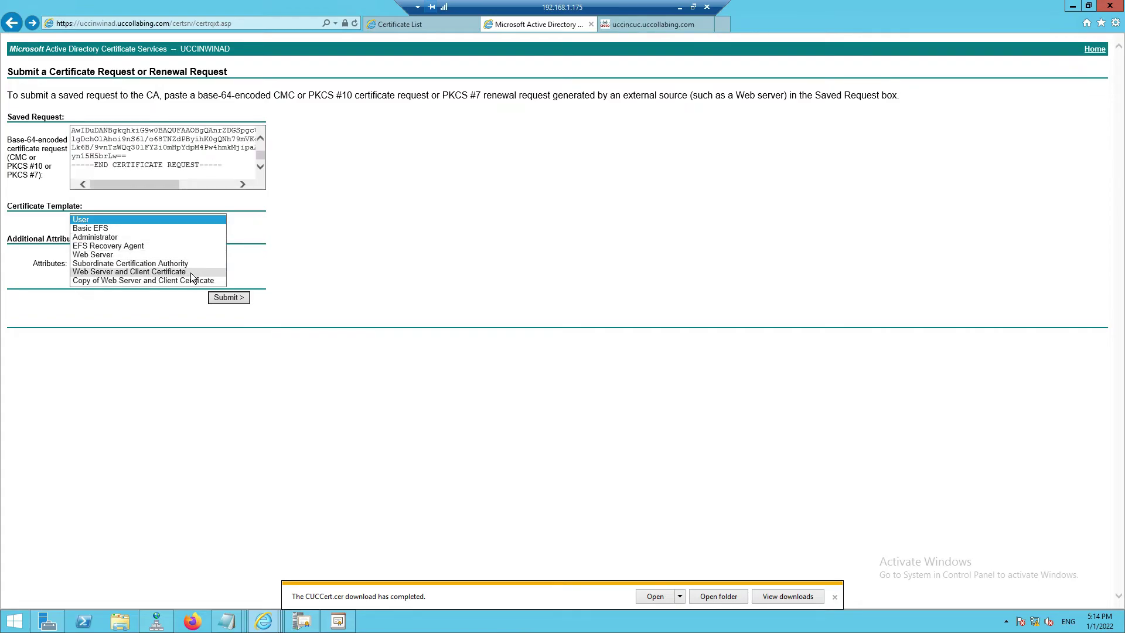
{"action": "left_click", "coordinate": [155, 281]}
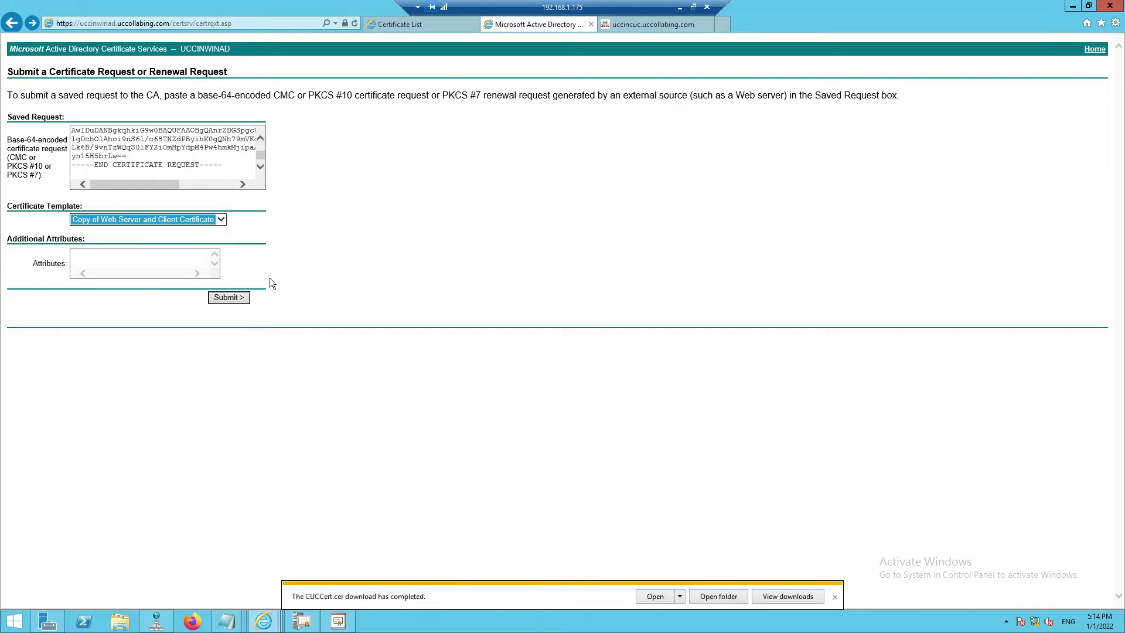
{"action": "left_click", "coordinate": [236, 299]}
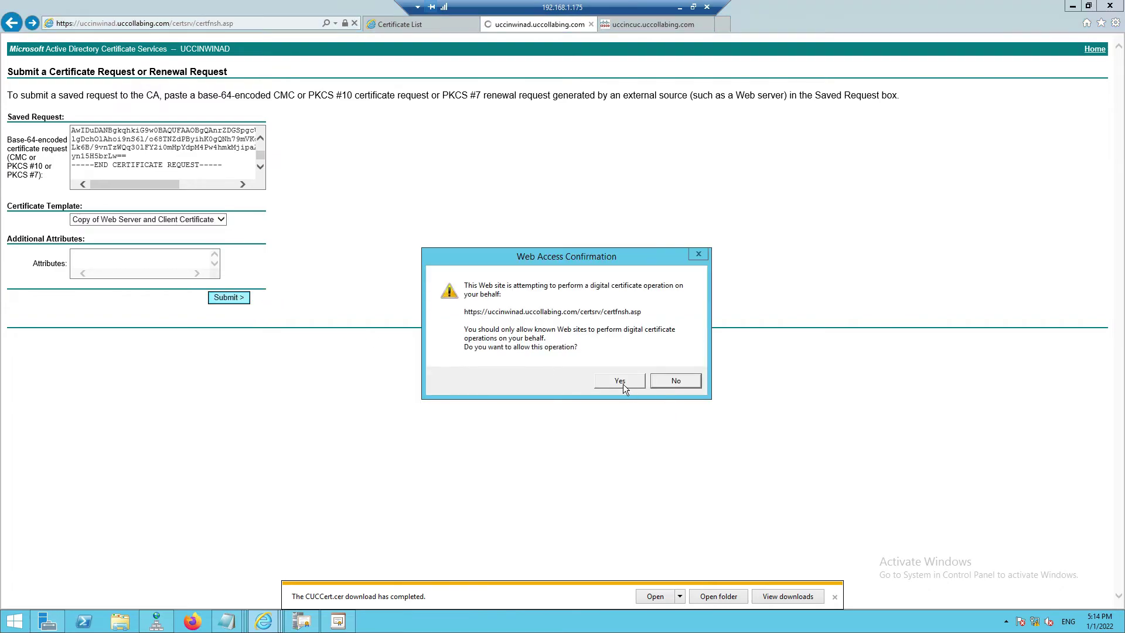
Approve the web access prompt and save the issued certificate, Base 64 encoded, as UCCXCert.cer.
{"action": "left_click", "coordinate": [618, 381]}
{"action": "left_click", "coordinate": [149, 119]}
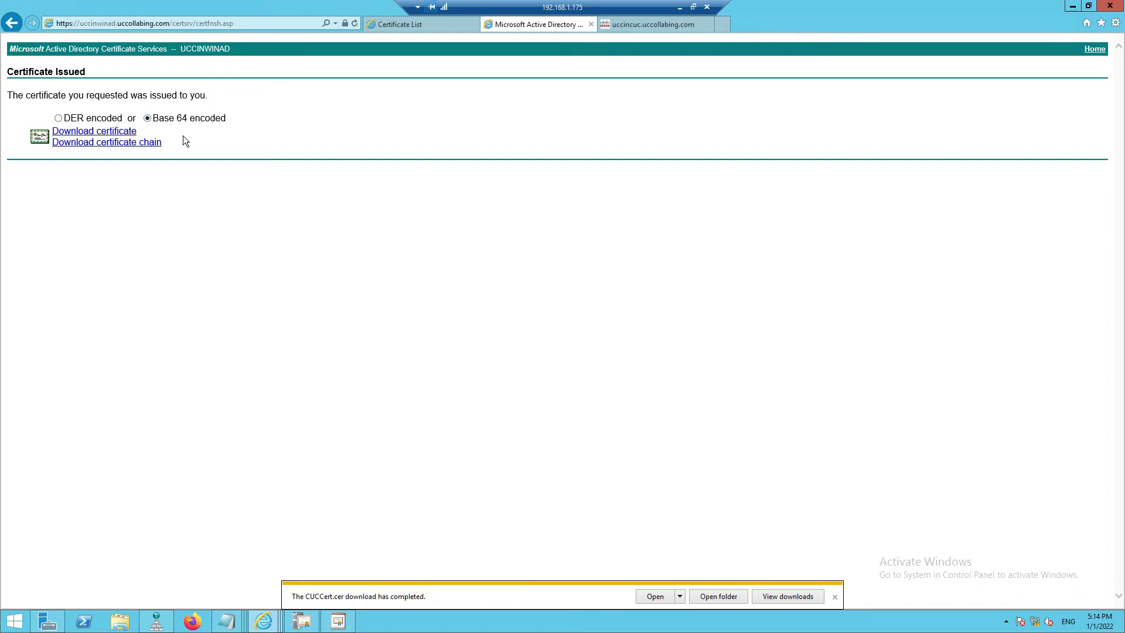
{"action": "left_click", "coordinate": [114, 135]}
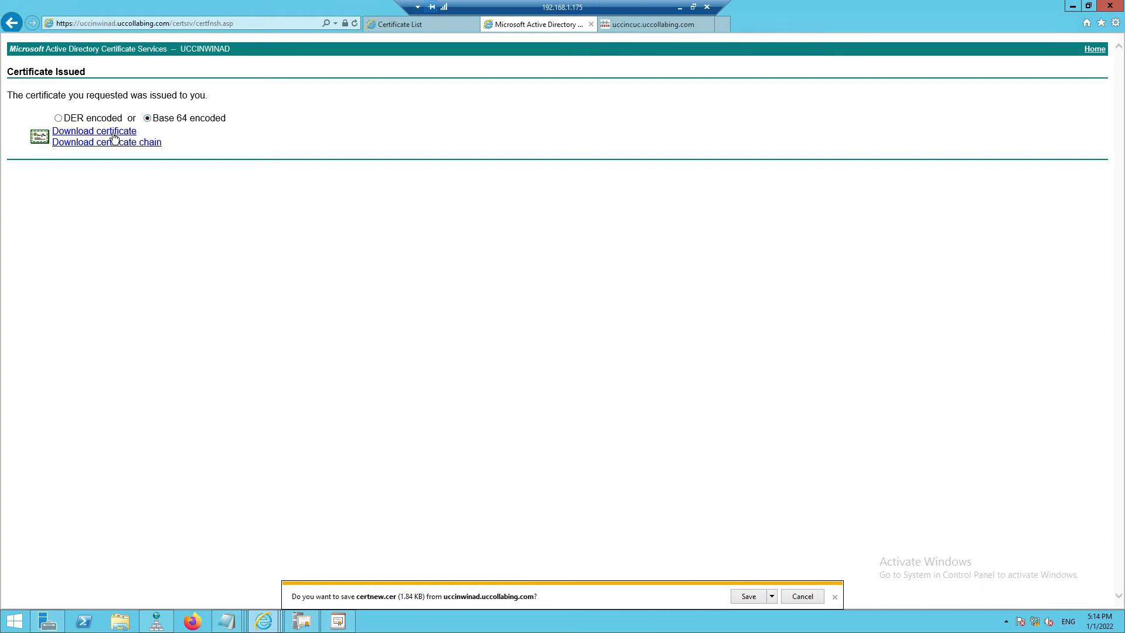
{"action": "left_click", "coordinate": [771, 596]}
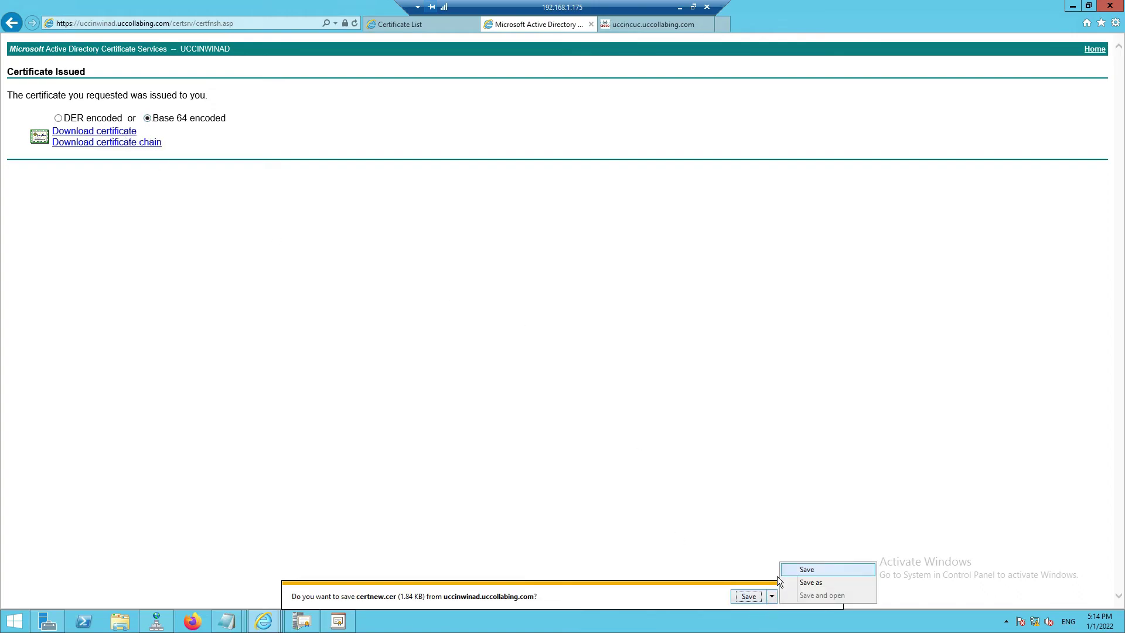
{"action": "left_click", "coordinate": [793, 576]}
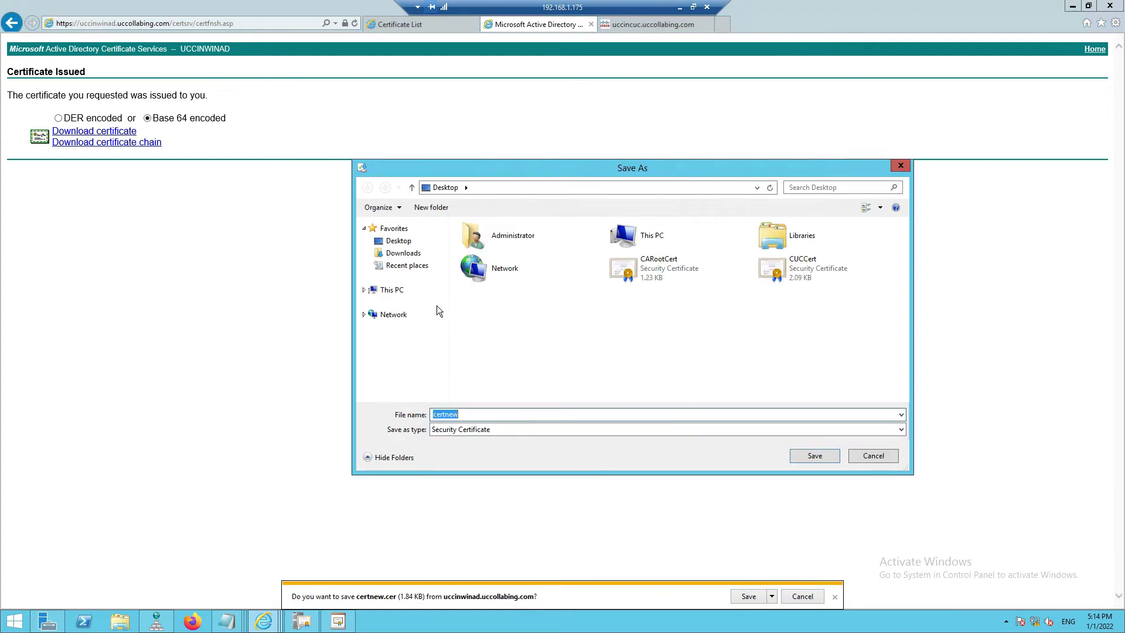
{"action": "type", "text": "UCCXCert"}
{"action": "key", "text": "Return"}
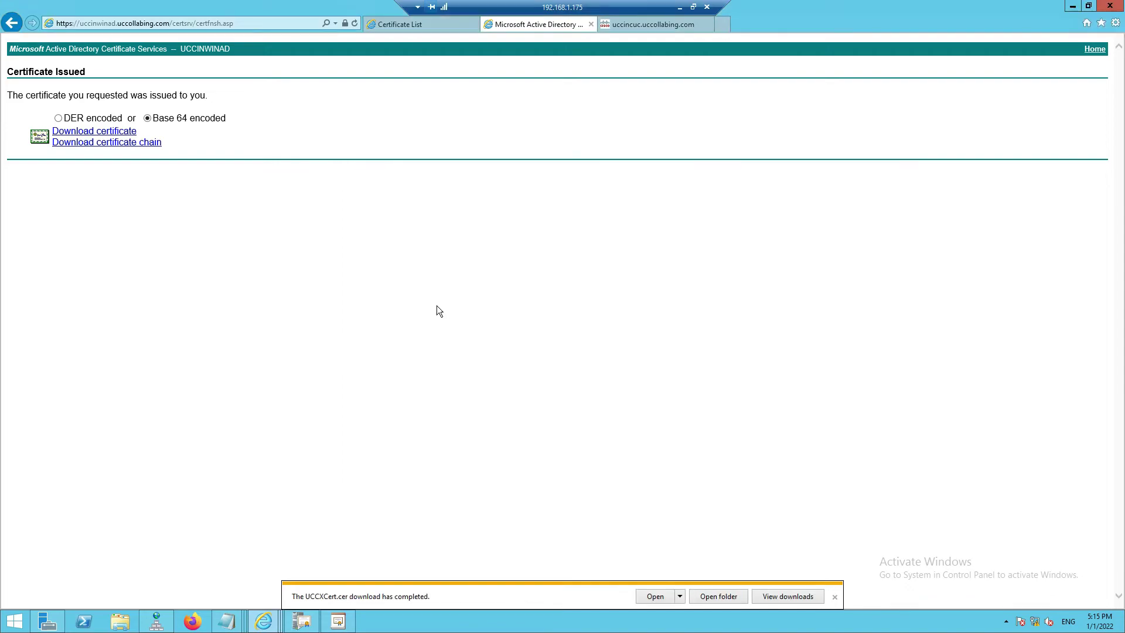
{"action": "left_click", "coordinate": [413, 29]}
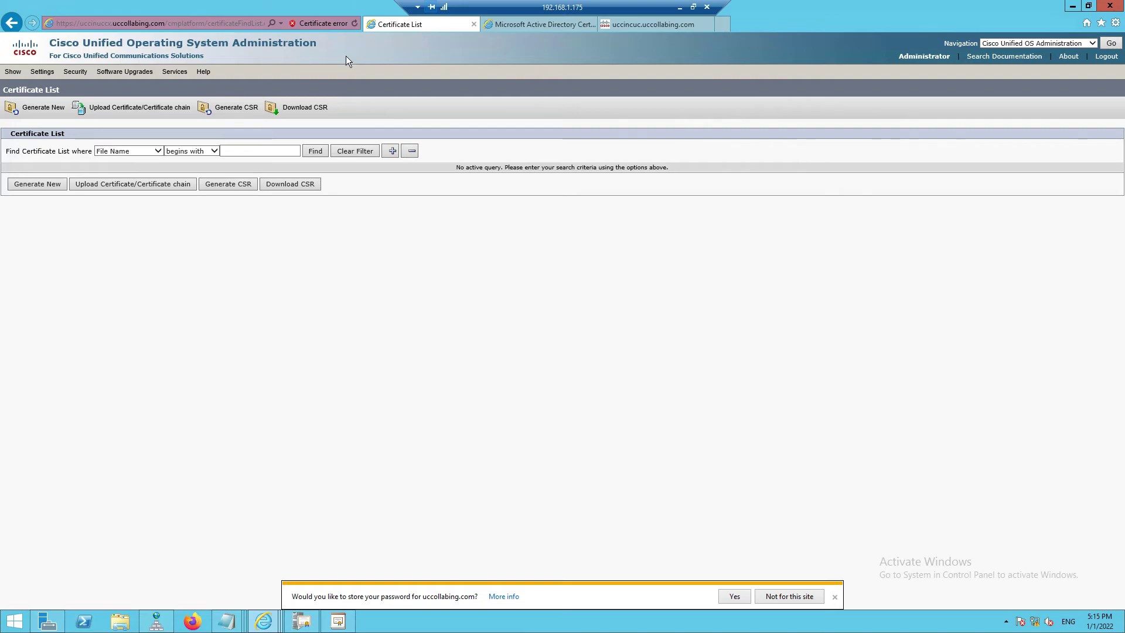
Upload CARootCert.cer with certificate type tomcat-trust and description 'CA Root Cert'.
{"action": "left_click", "coordinate": [170, 110]}
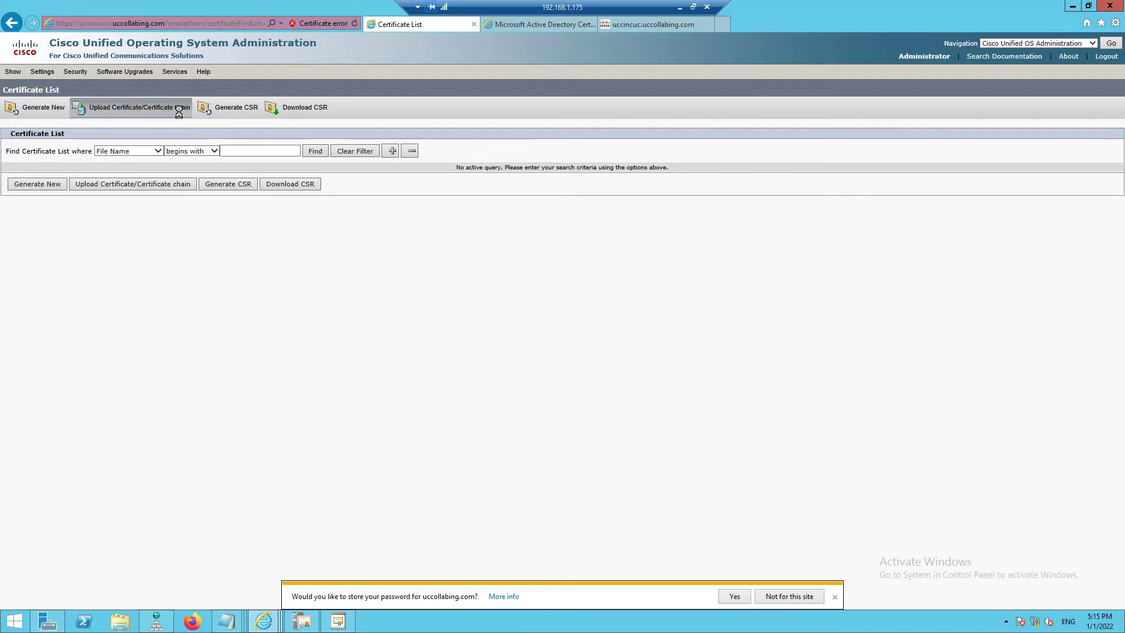
{"action": "left_click_drag", "start_coordinate": [234, 45], "coordinate": [660, 201]}
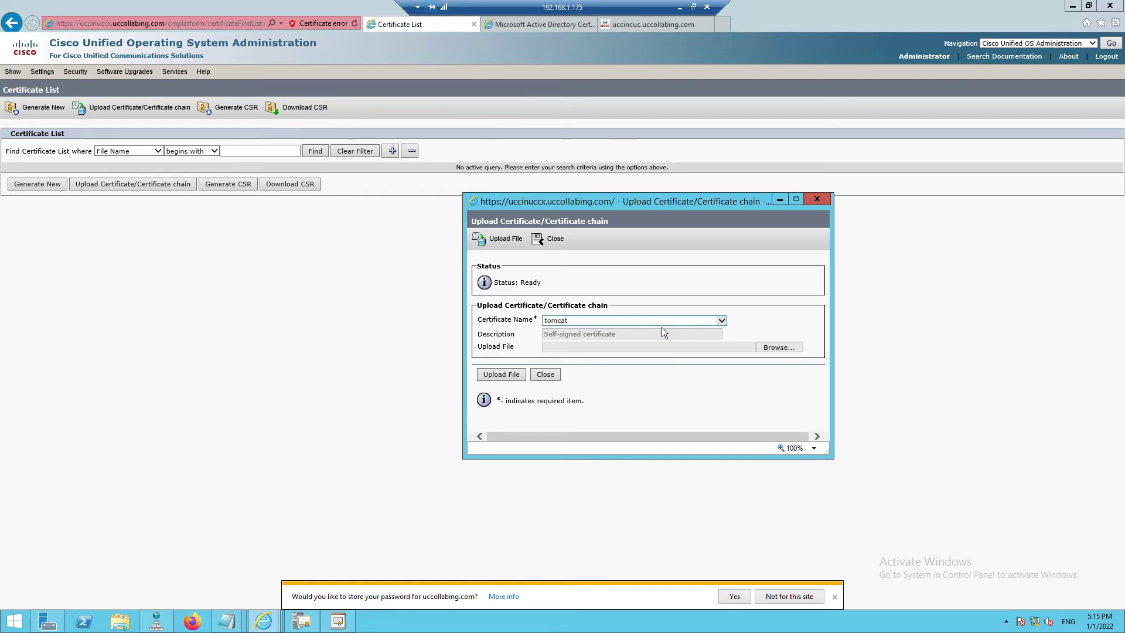
{"action": "left_click", "coordinate": [659, 321]}
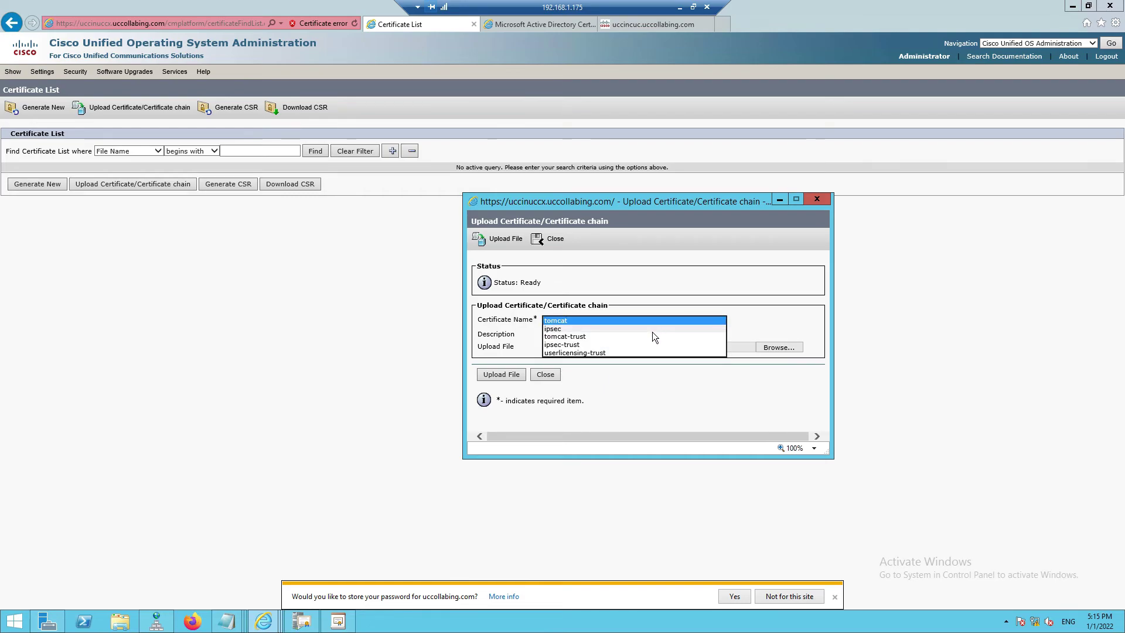
{"action": "left_click", "coordinate": [651, 336]}
{"action": "left_click", "coordinate": [640, 333]}
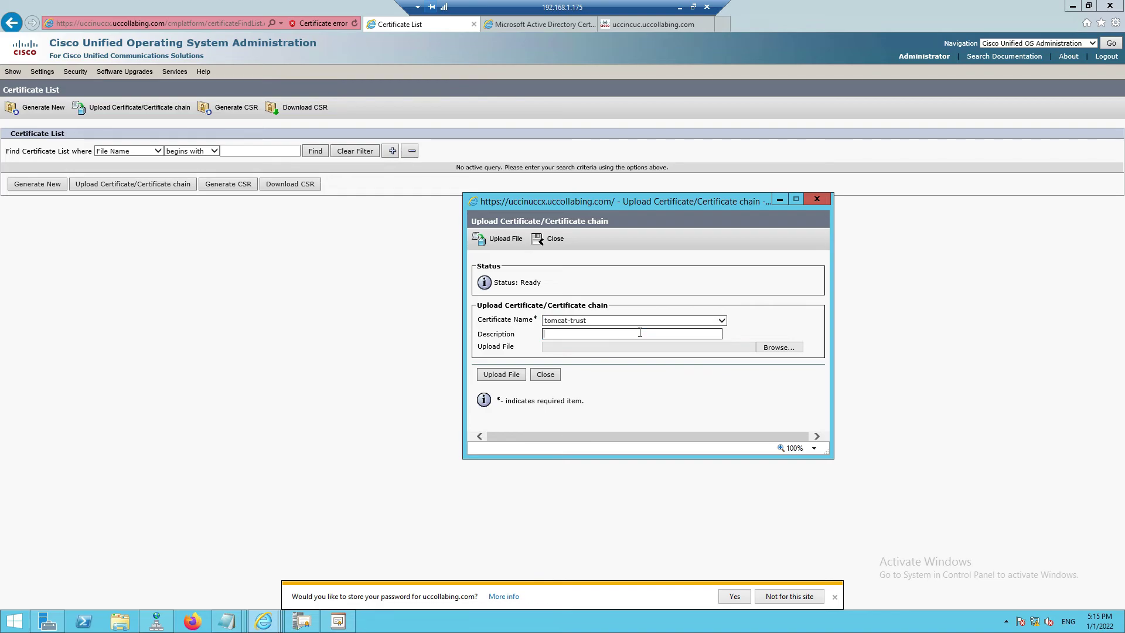
{"action": "type", "text": "CA Root Cert"}
{"action": "left_click", "coordinate": [776, 347]}
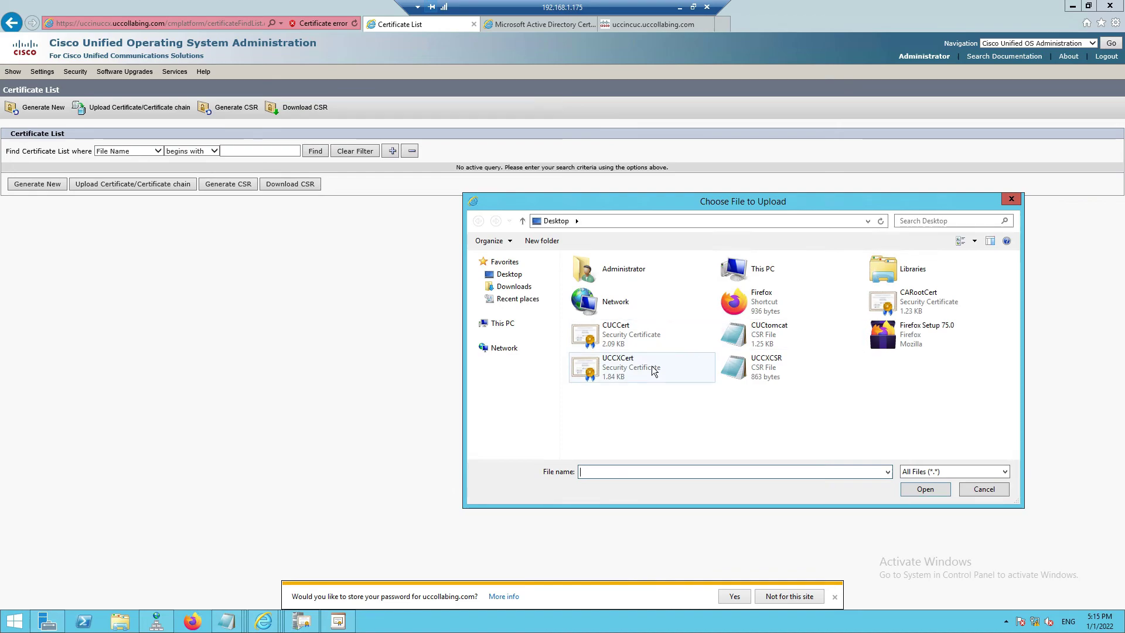
{"action": "double_click", "coordinate": [909, 315]}
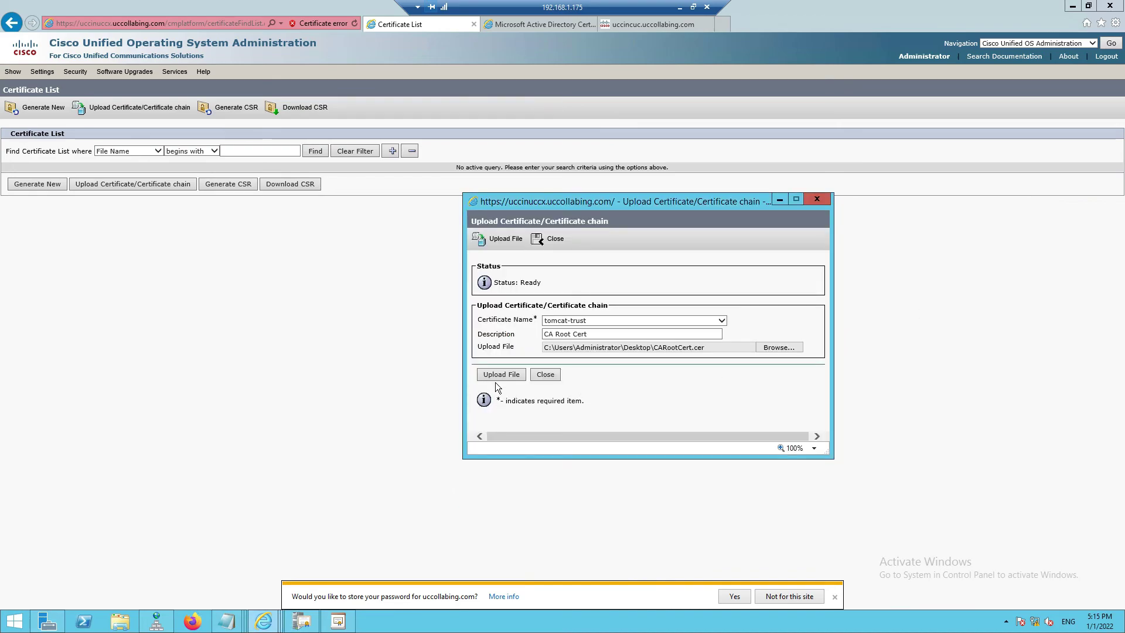
{"action": "left_click", "coordinate": [498, 378]}
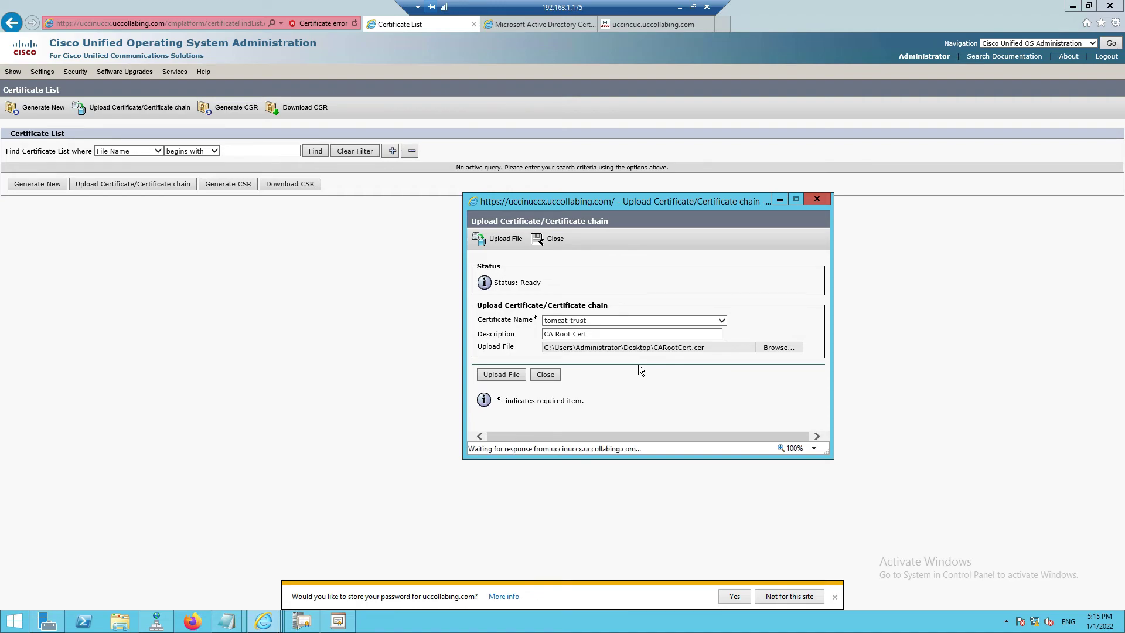
Upload the signed UCCXCert.cer file with certificate type tomcat.
{"action": "left_click", "coordinate": [630, 317]}
{"action": "left_click", "coordinate": [627, 307]}
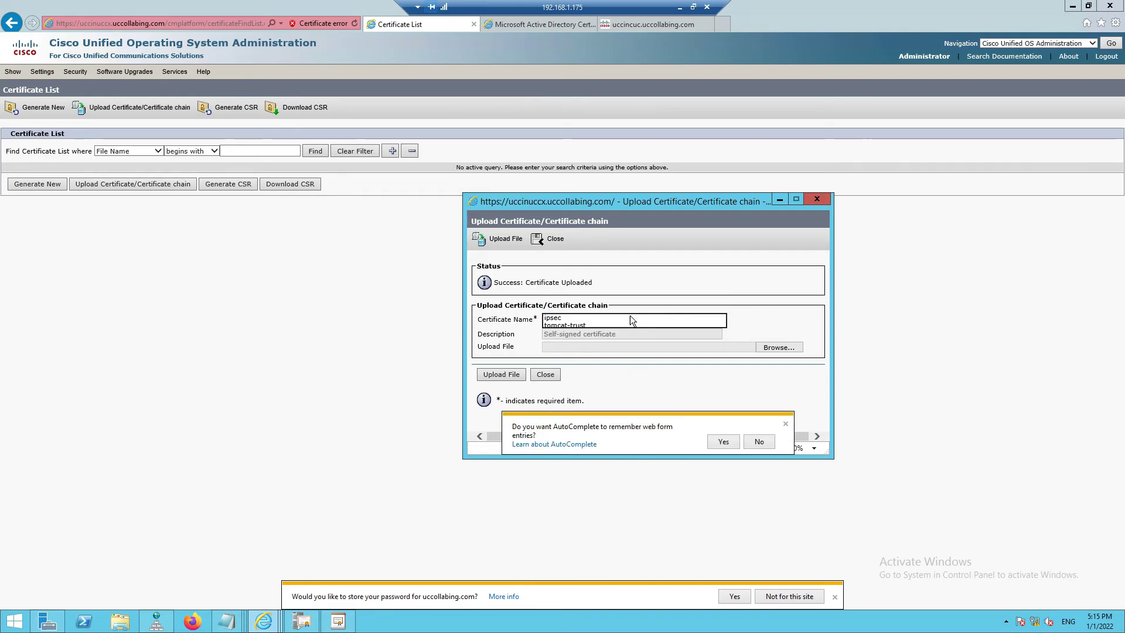
{"action": "left_click", "coordinate": [630, 316]}
{"action": "left_click", "coordinate": [773, 348]}
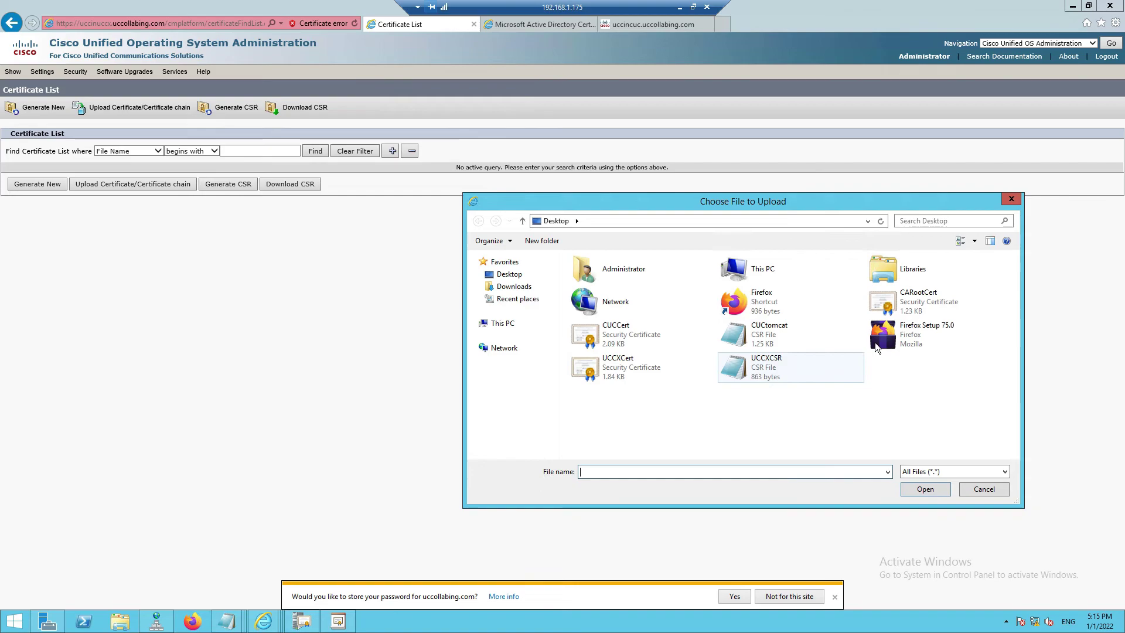
{"action": "double_click", "coordinate": [636, 367]}
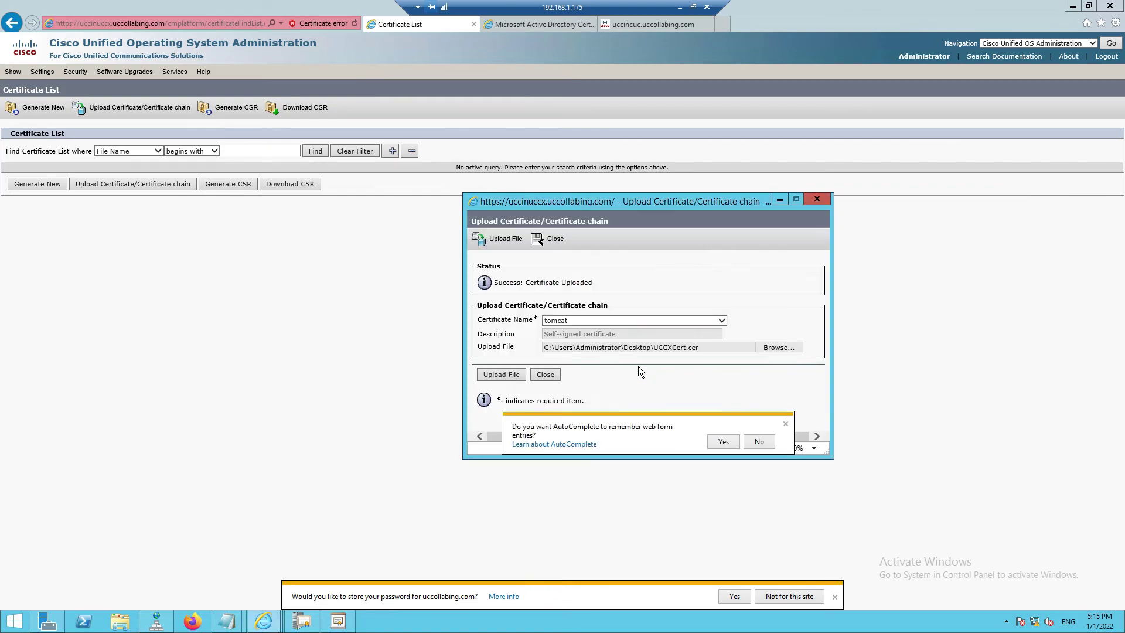
{"action": "left_click", "coordinate": [500, 381]}
Dismiss the AutoComplete prompt and close the certificate upload window.
{"action": "left_click", "coordinate": [784, 423]}
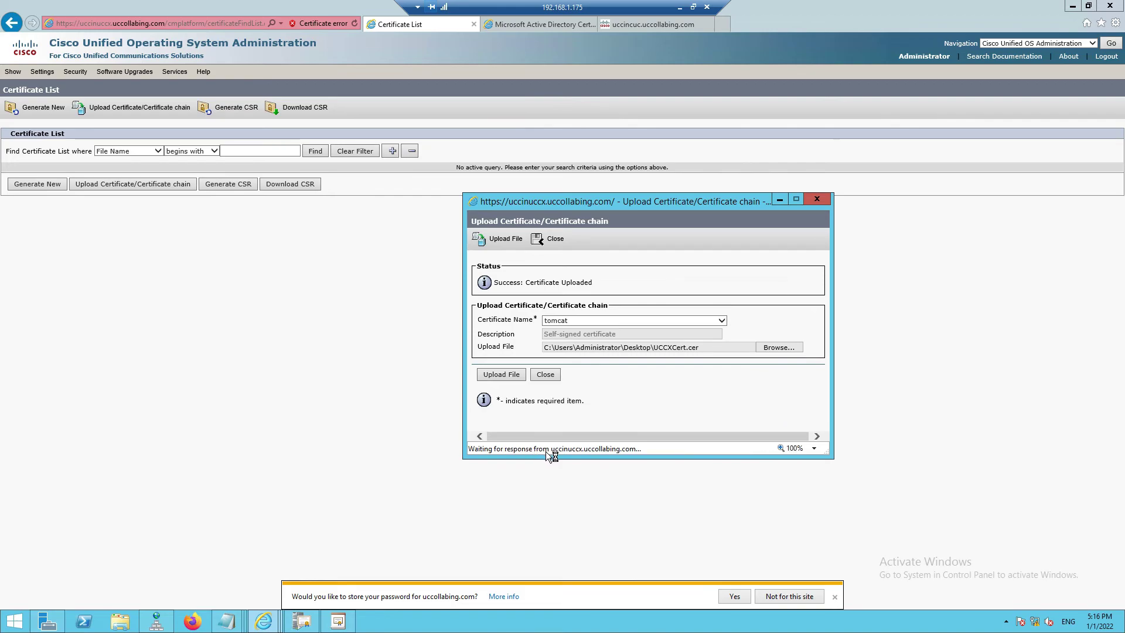
{"action": "double_click", "coordinate": [528, 283]}
{"action": "left_click", "coordinate": [593, 289]}
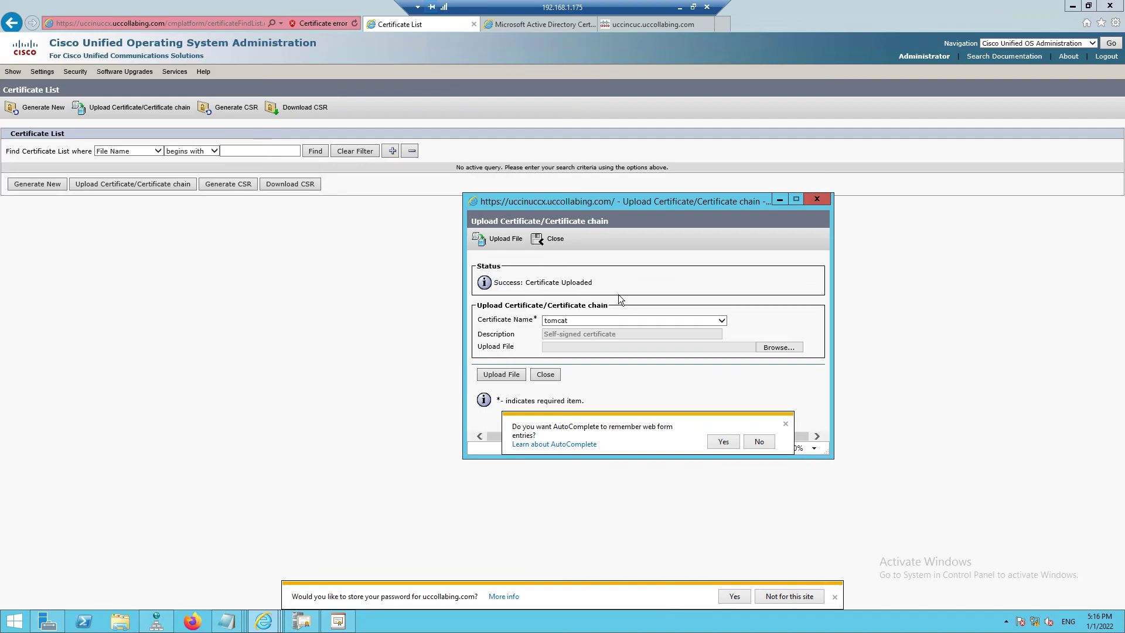
{"action": "left_click", "coordinate": [820, 200]}
Log in to the UCCINUCCX VM console as Administrator.
{"action": "left_click", "coordinate": [680, 7]}
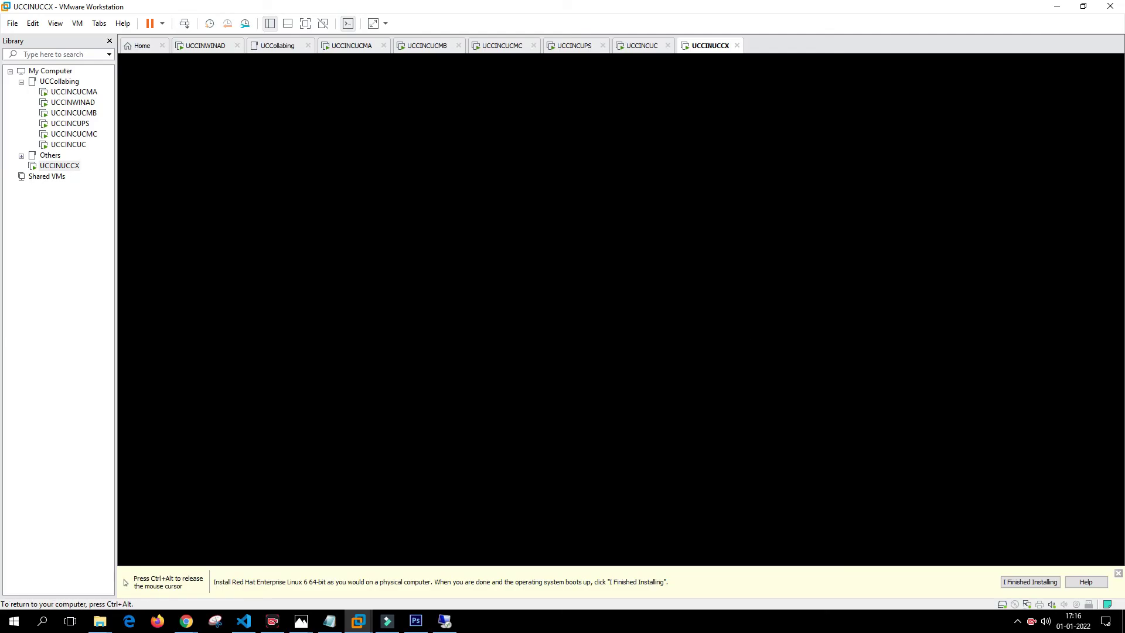
{"action": "key", "text": "Down"}
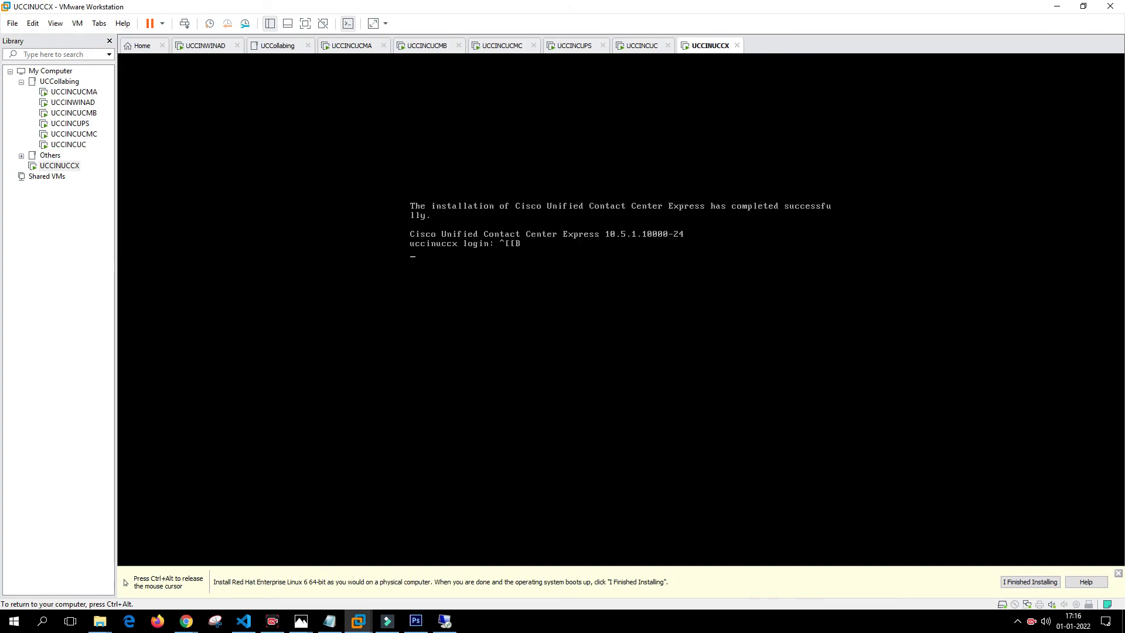
{"action": "type", "text": "Administrator"}
{"action": "key", "text": "Return"}
{"action": "key", "text": "Return"}
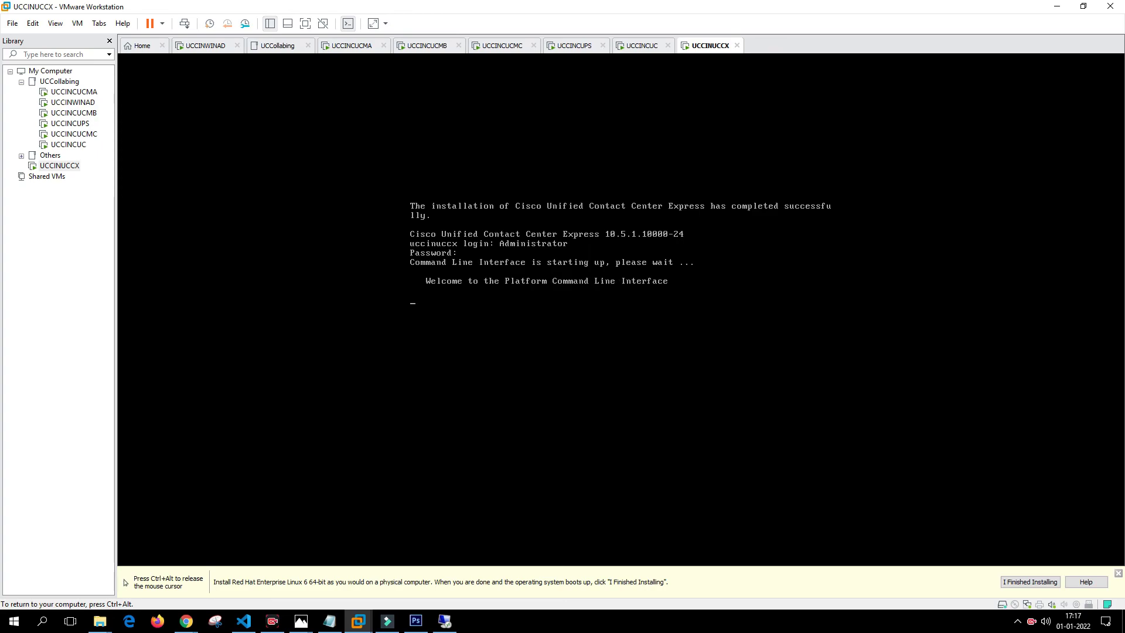
Run 'utils service restart Cisco Tomcat' until the service reports STARTED.
{"action": "type", "text": "utils service"}
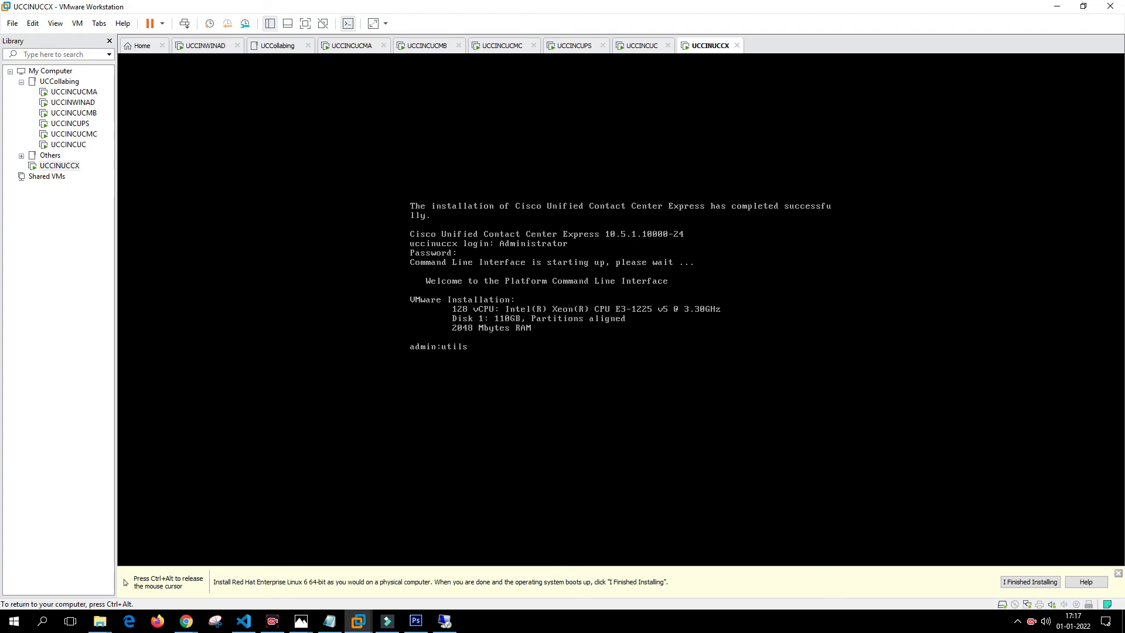
{"action": "type", "text": " restart Cisco Tomcat"}
{"action": "key", "text": "Return"}
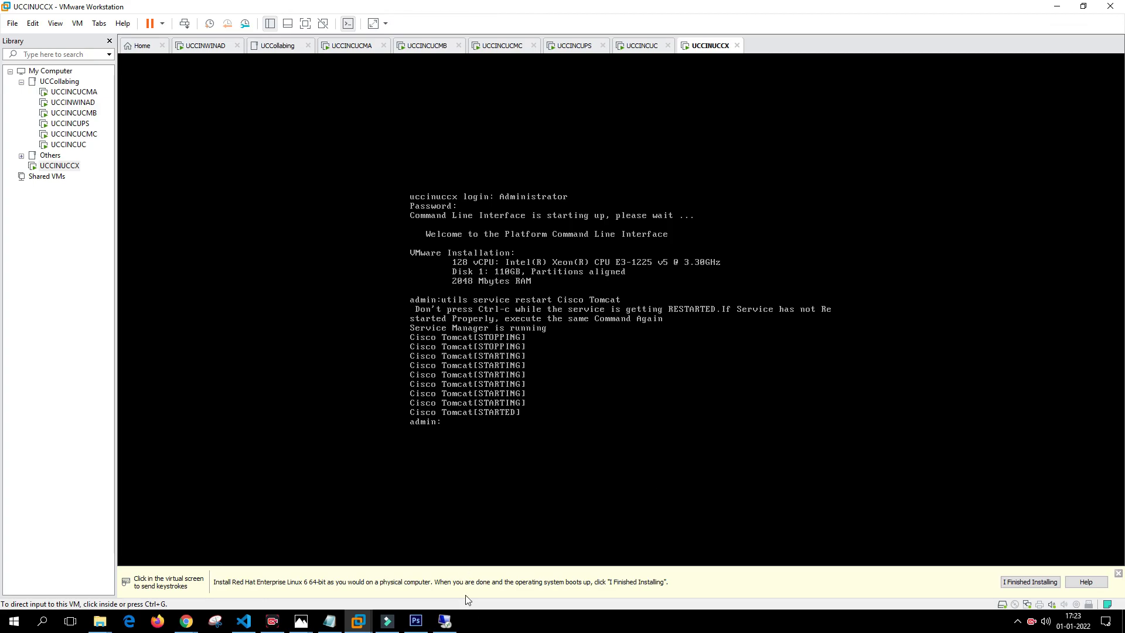
{"action": "left_click", "coordinate": [445, 621]}
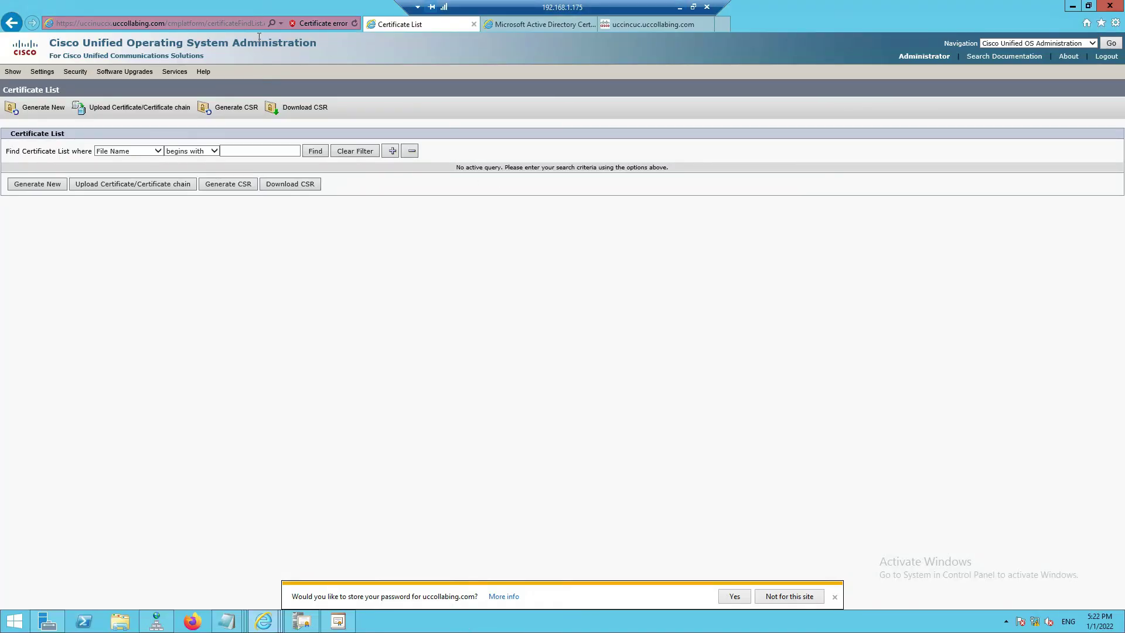
{"action": "double_click", "coordinate": [134, 24]}
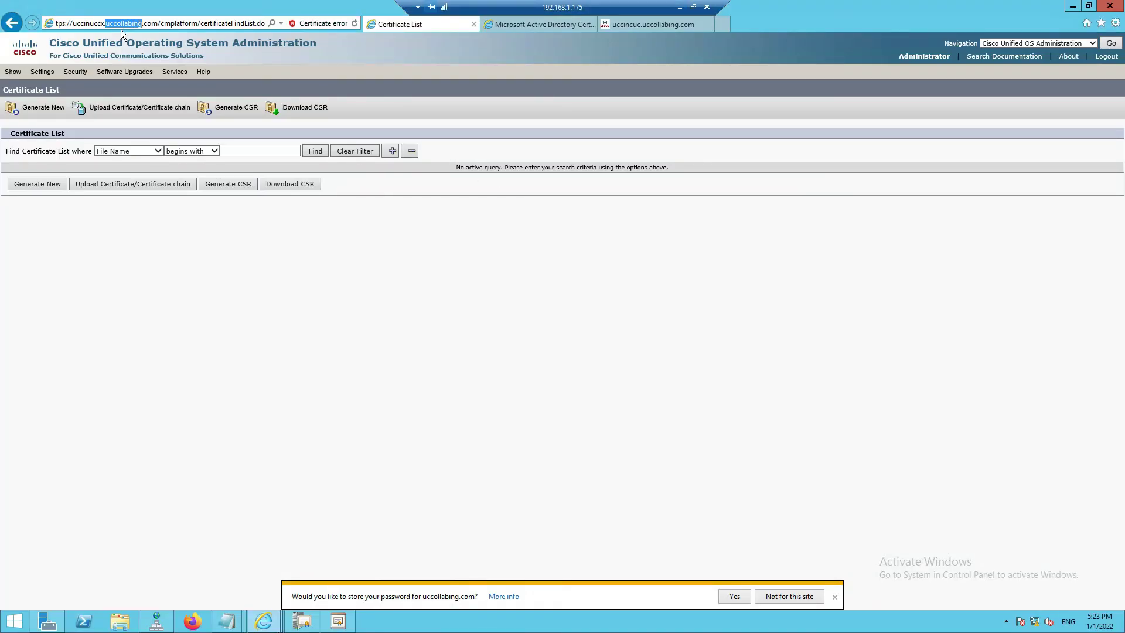
{"action": "key", "text": "ctrl+a"}
{"action": "key", "text": "ctrl+c"}
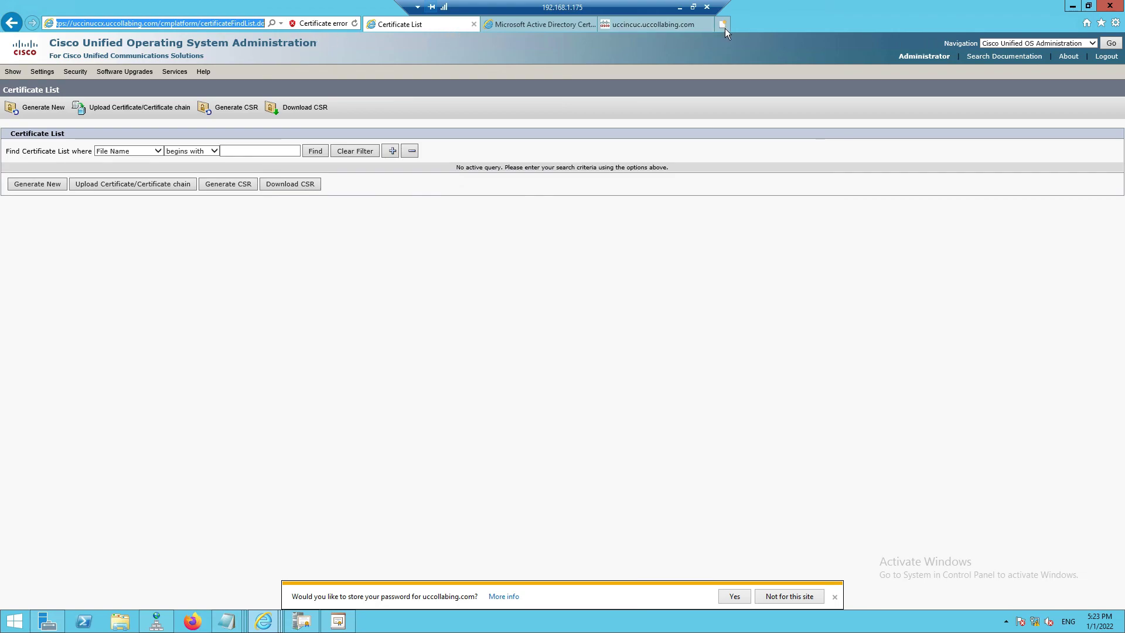
{"action": "left_click", "coordinate": [724, 25]}
{"action": "key", "text": "ctrl+v"}
{"action": "key", "text": "ctrl+BackSpace"}
{"action": "key", "text": "ctrl+BackSpace"}
{"action": "key", "text": "ctrl+BackSpace"}
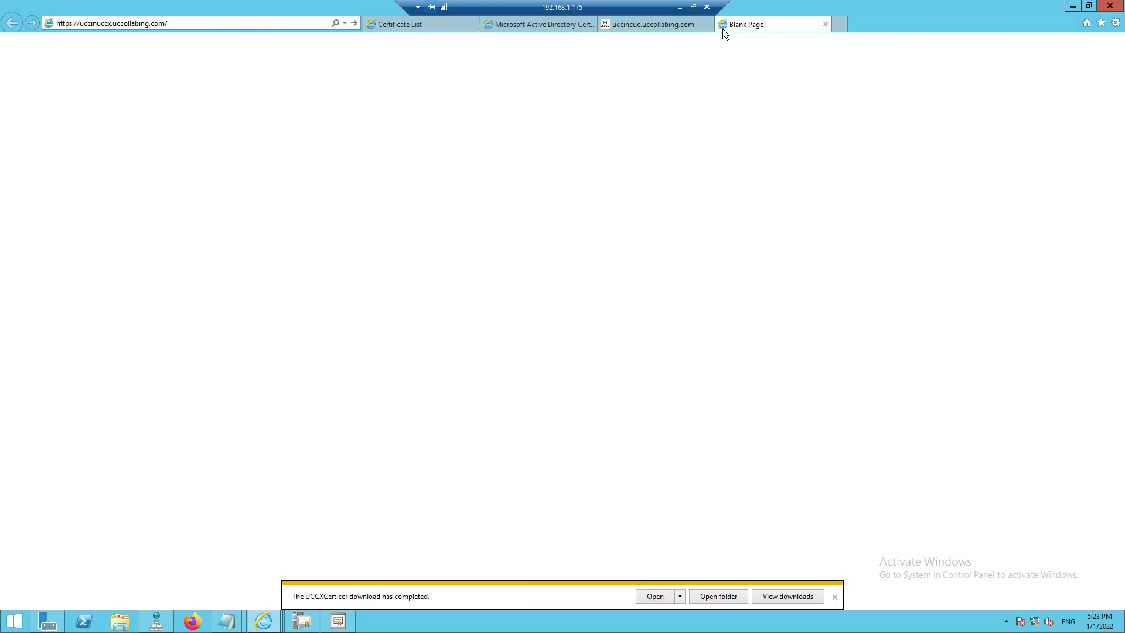
{"action": "key", "text": "Return"}
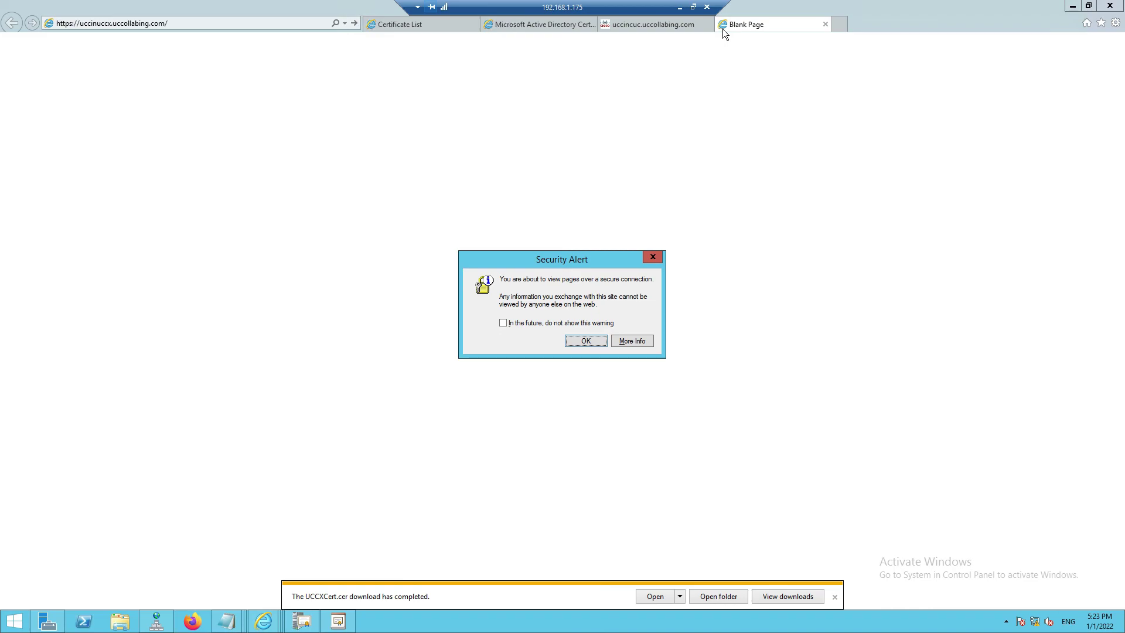
{"action": "key", "text": "Return"}
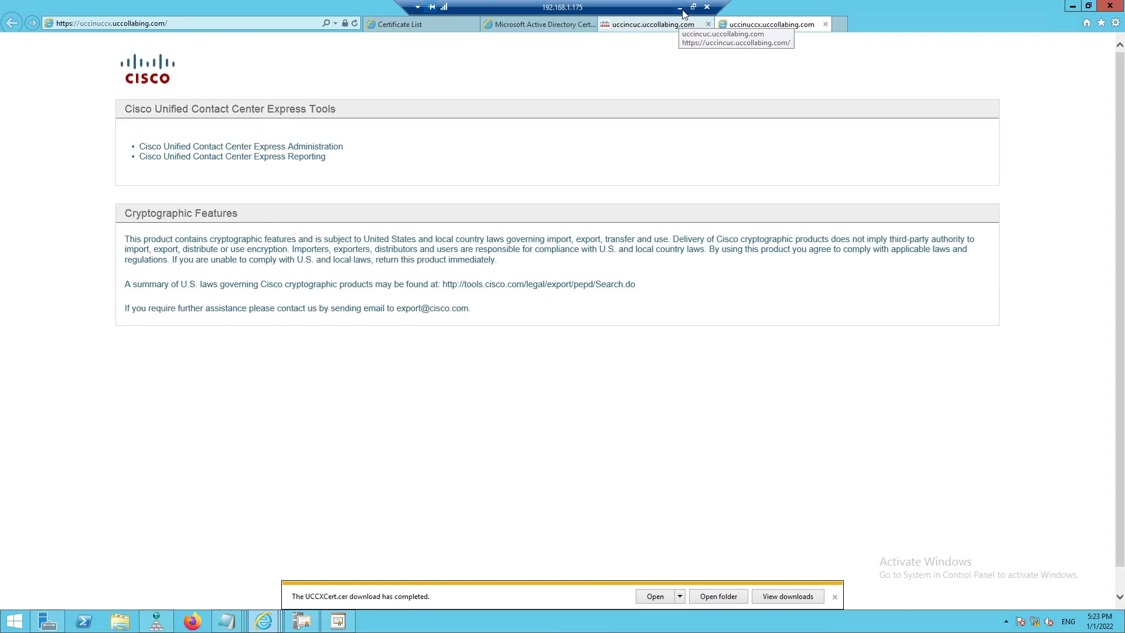
Check the lock icon to confirm UCCINWINAD identifies the site as trusted.
{"action": "left_click", "coordinate": [347, 23]}
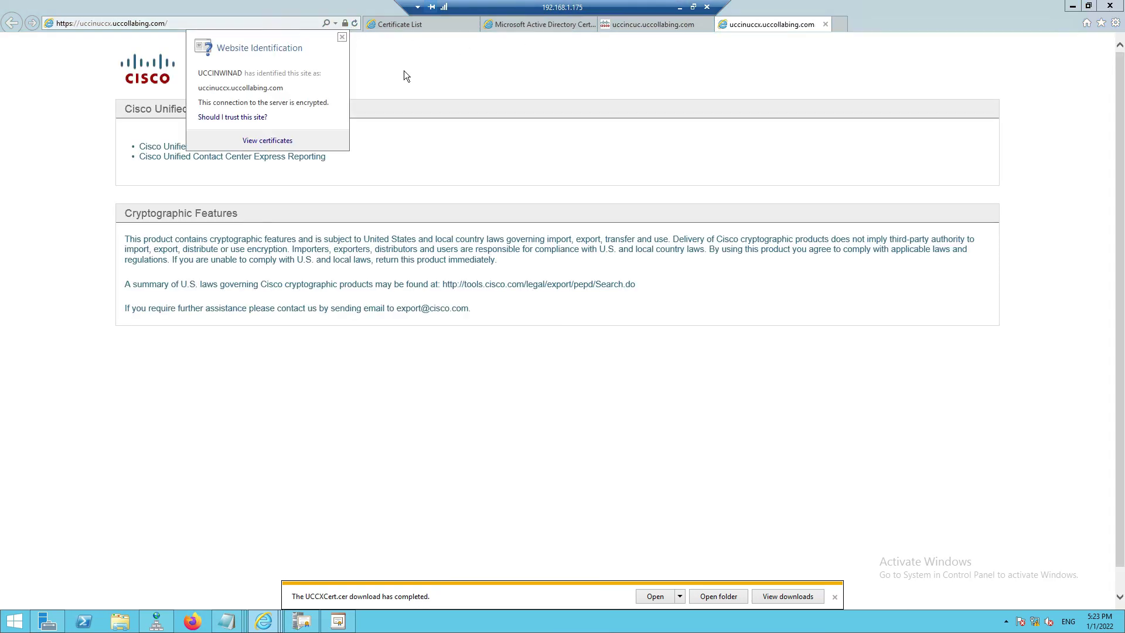
{"action": "left_click", "coordinate": [370, 76]}
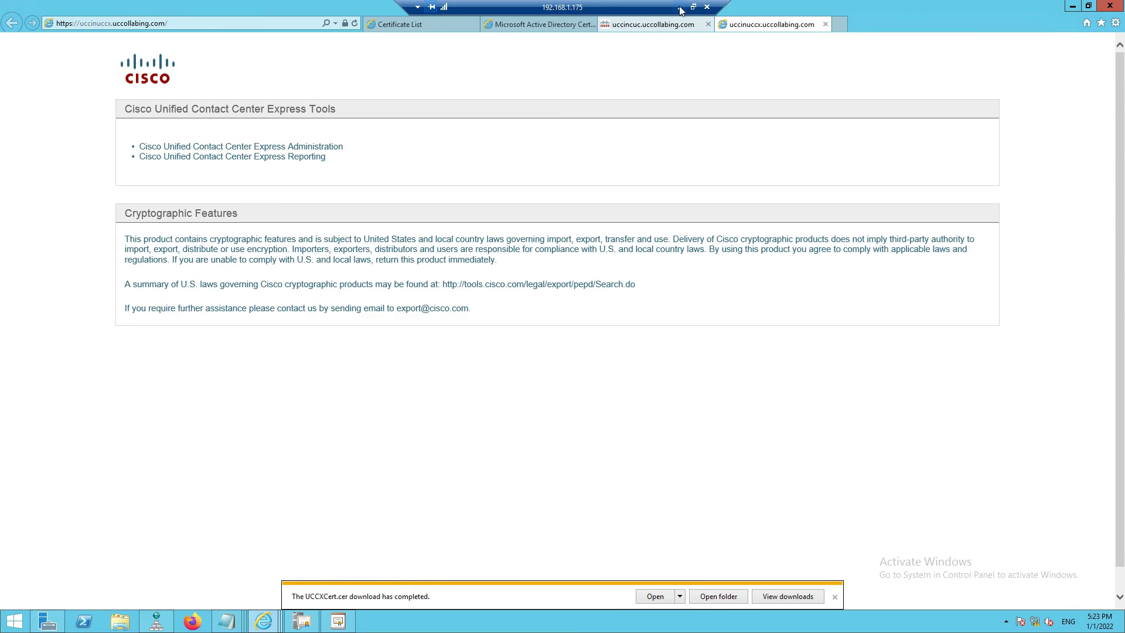
{"action": "left_click", "coordinate": [679, 11]}
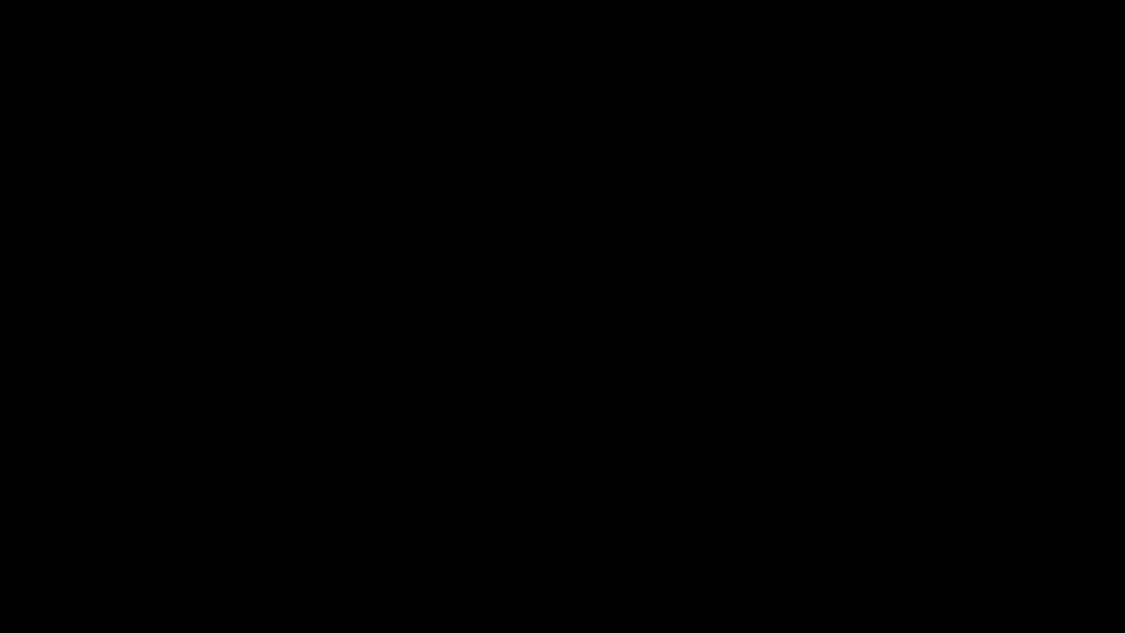